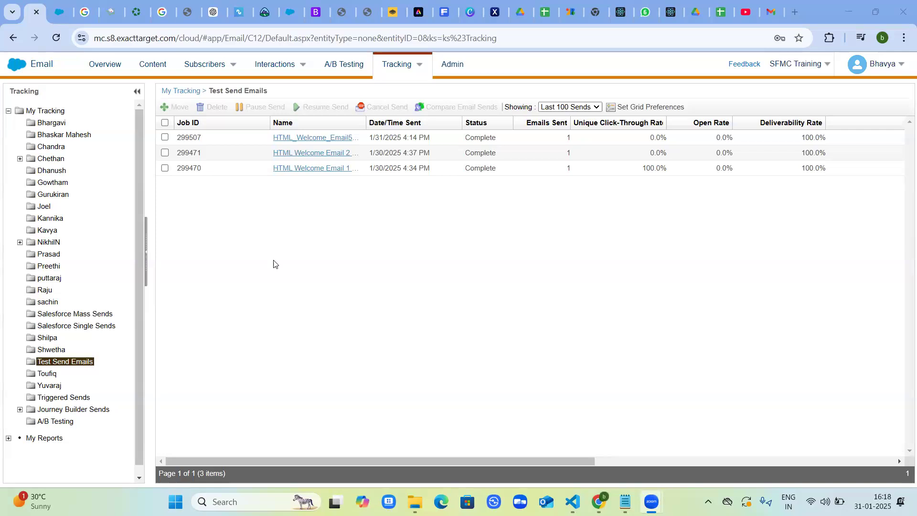
# Open the HTML folder under the account holder's Welcome folder in Content Builder to review its five welcome emails.
pyautogui.click(160, 70)
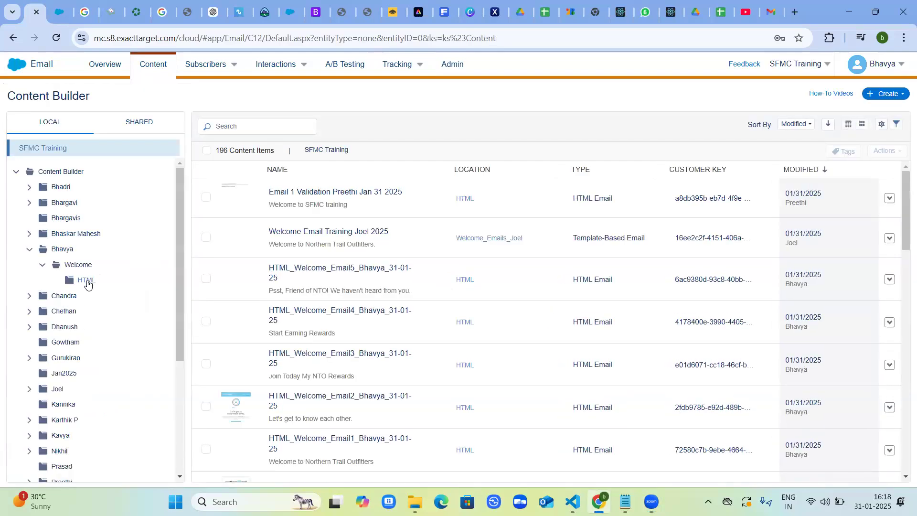
pyautogui.click(86, 280)
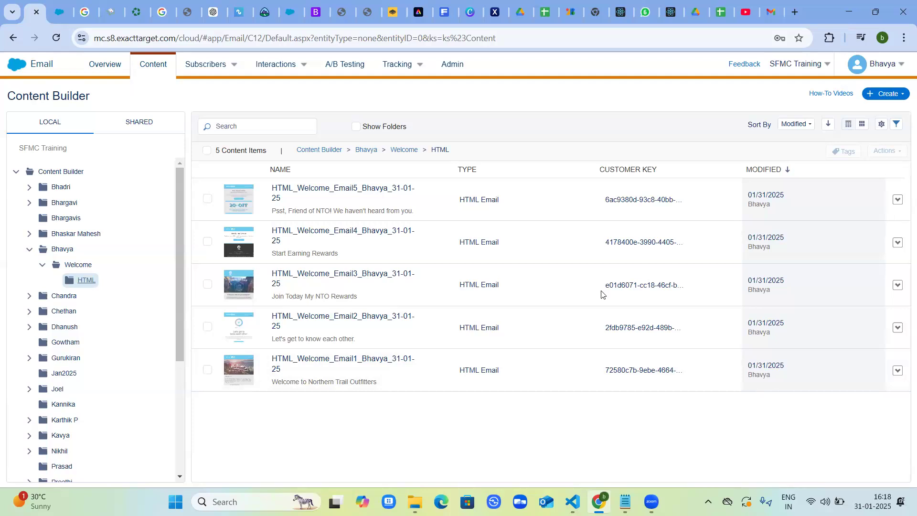
pyautogui.moveTo(626, 360)
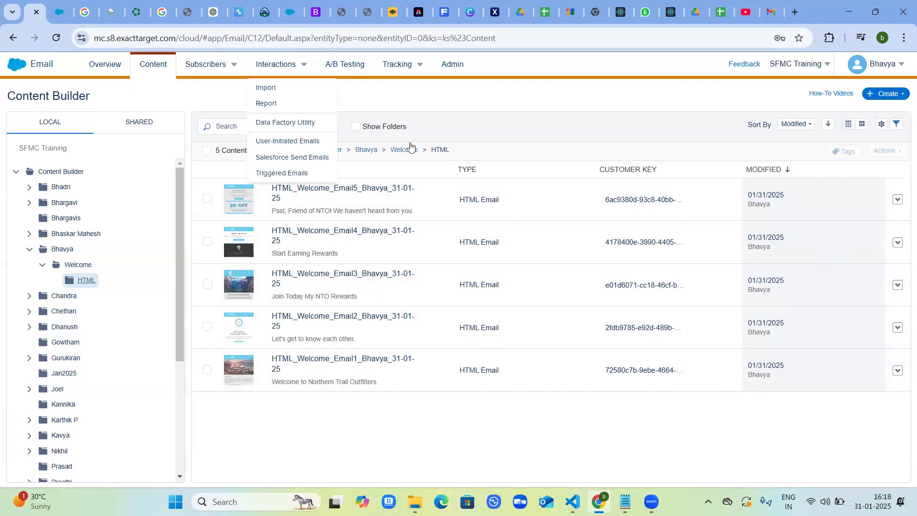
# Clear all records from the Master data extension in the account holder's data extension folder.
pyautogui.click(213, 64)
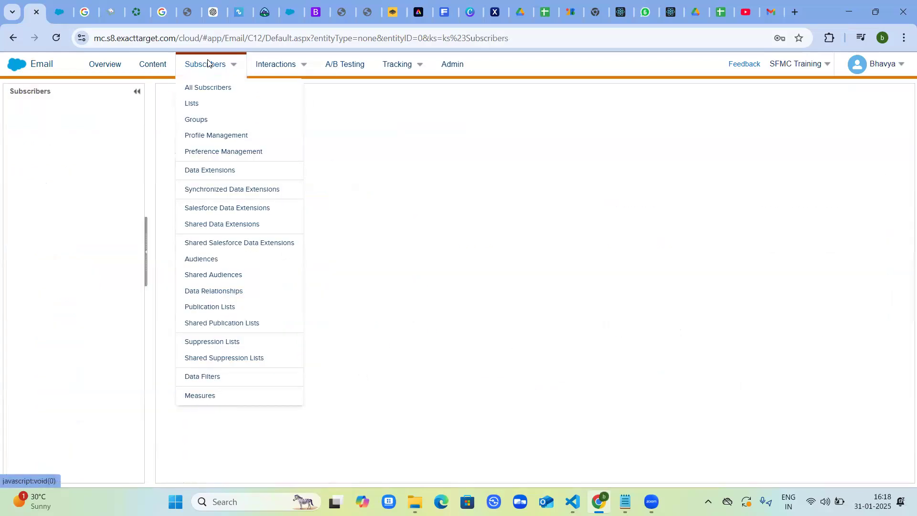
pyautogui.click(211, 172)
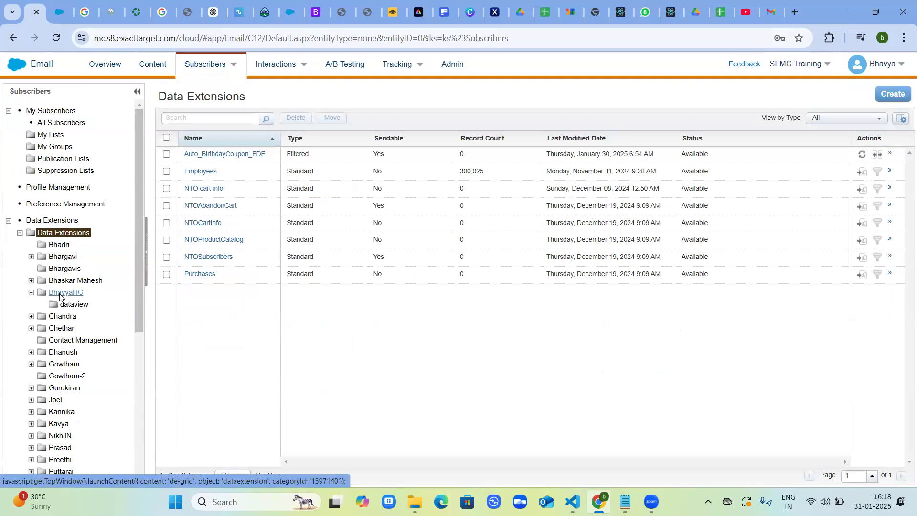
pyautogui.click(61, 295)
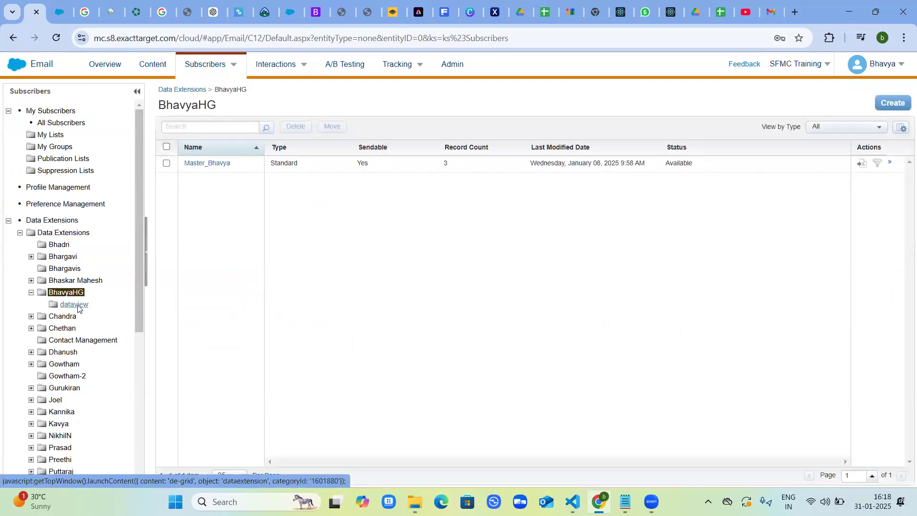
pyautogui.click(213, 165)
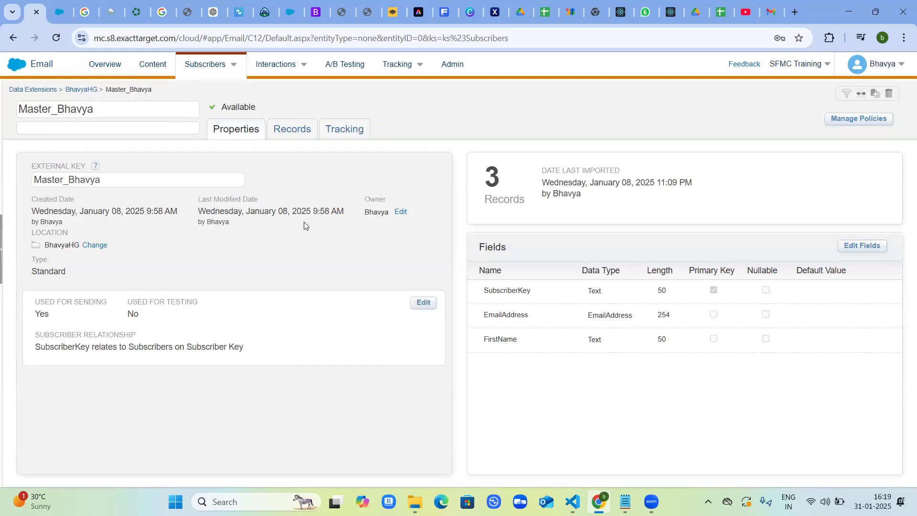
pyautogui.click(289, 137)
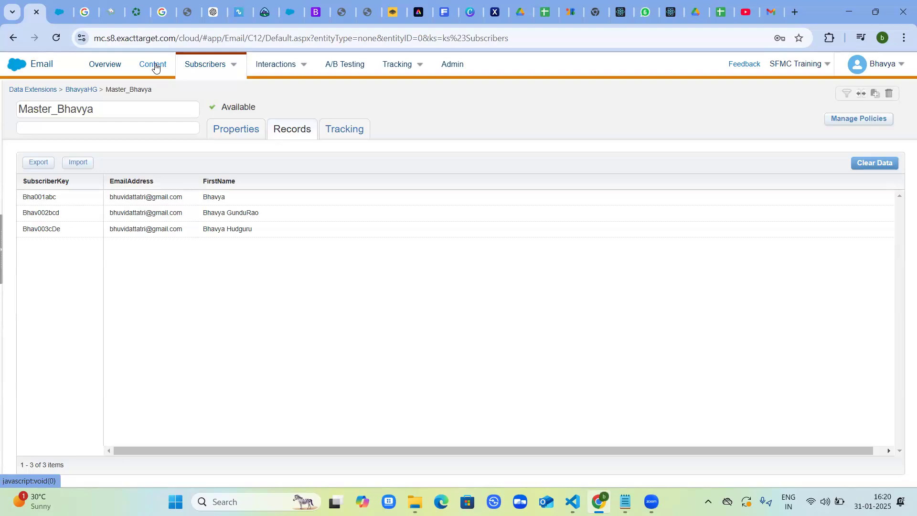
pyautogui.click(877, 160)
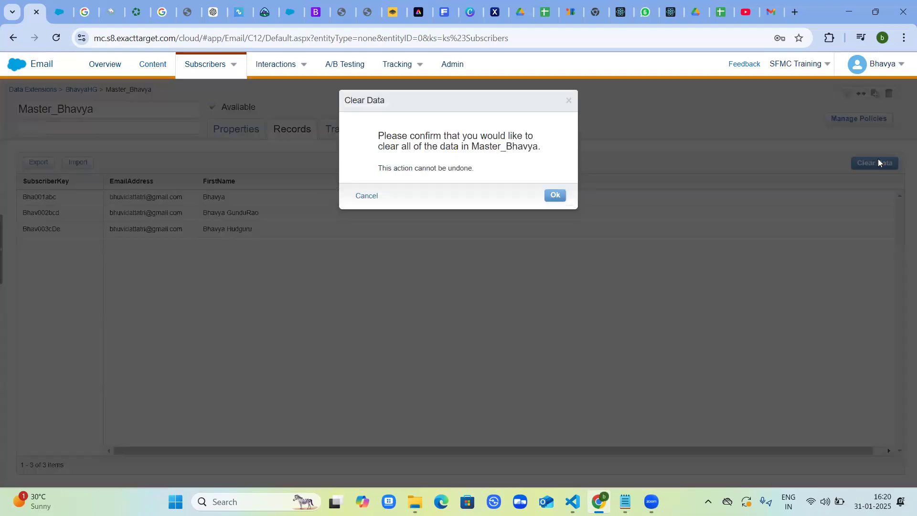
pyautogui.click(557, 197)
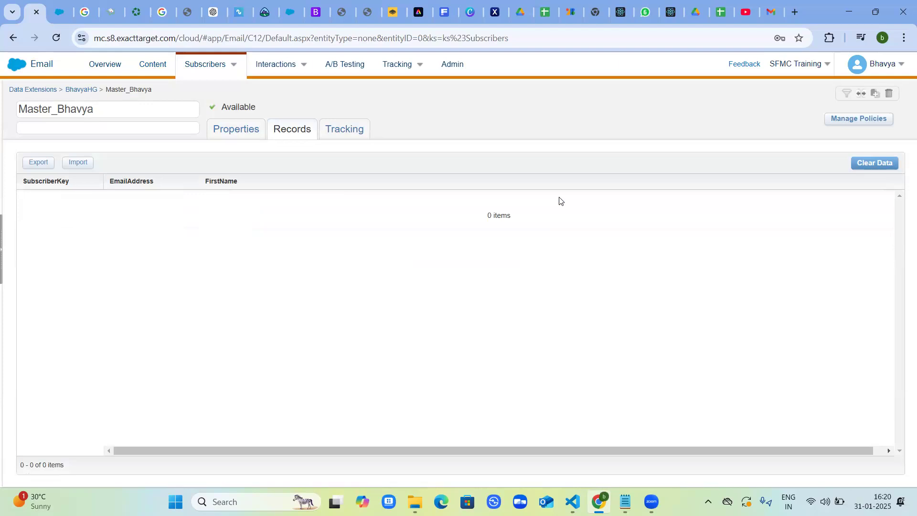
# Open the NTOSubscribers data extension from the root Data Extensions folder and copy its name.
pyautogui.moveTo(209, 69)
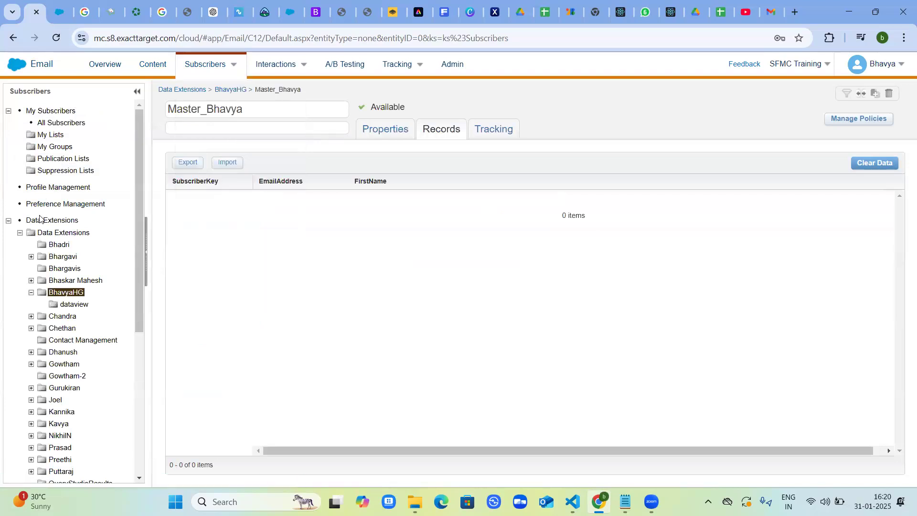
pyautogui.click(61, 232)
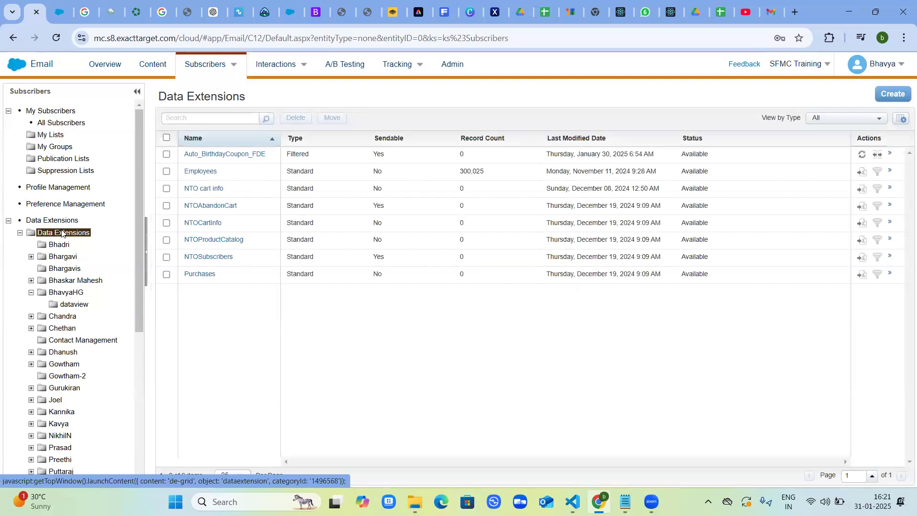
pyautogui.click(218, 257)
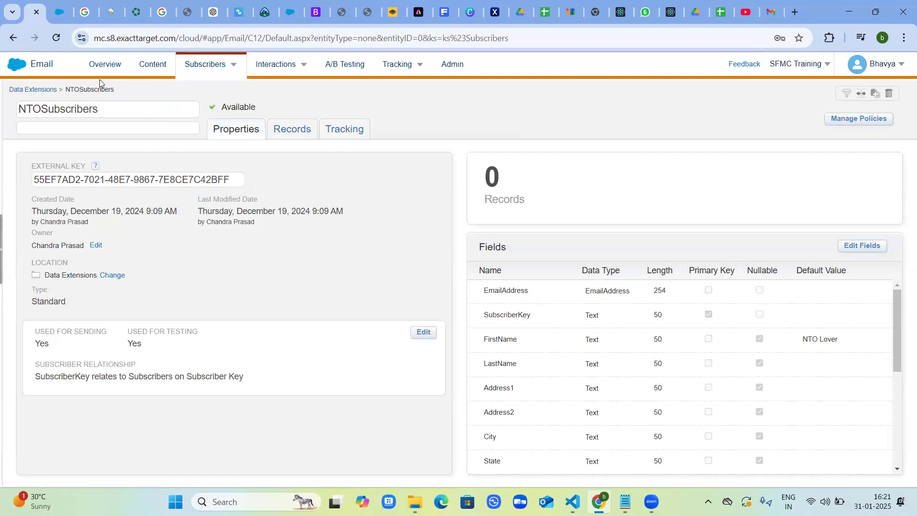
pyautogui.doubleClick(91, 91)
pyautogui.moveTo(900, 69)
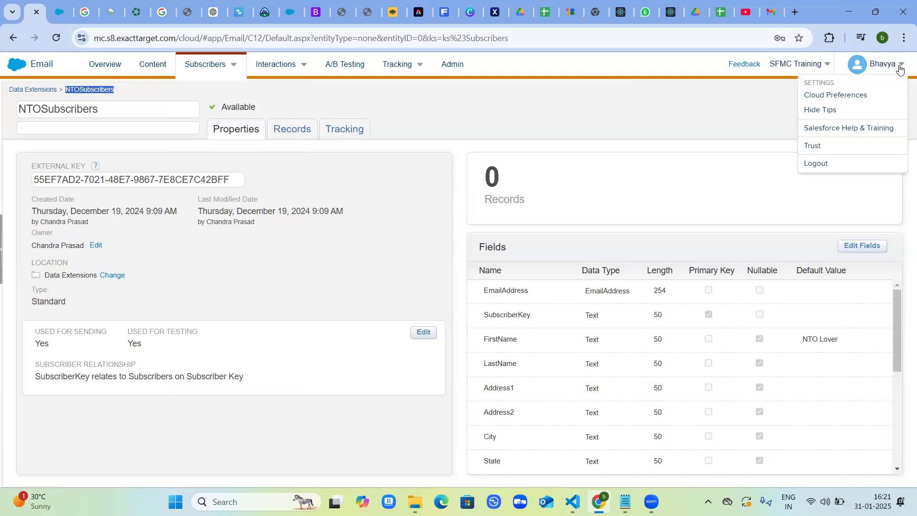
pyautogui.click(818, 100)
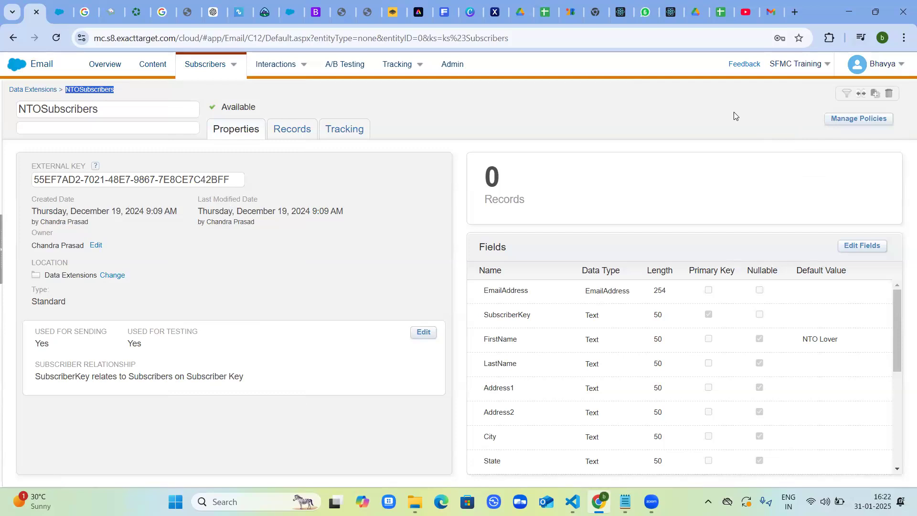
# Copy NTOSubscribers into the account holder's data extension folder, naming the copy Test_NTOSubscribers_ followed by the account holder's first name.
pyautogui.click(875, 94)
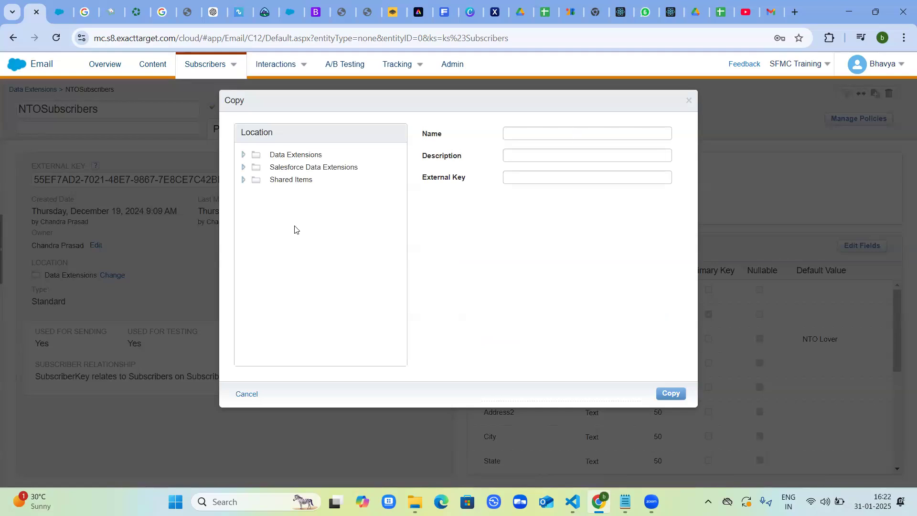
pyautogui.click(289, 156)
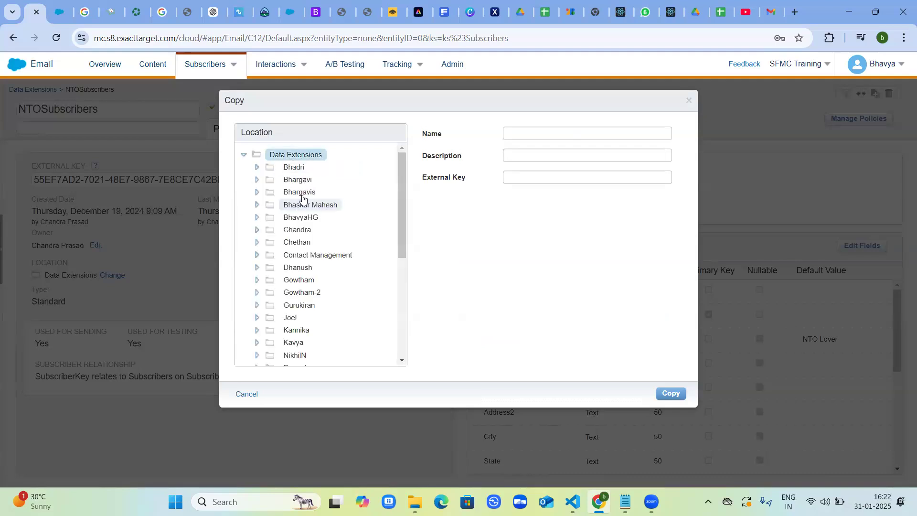
pyautogui.click(301, 218)
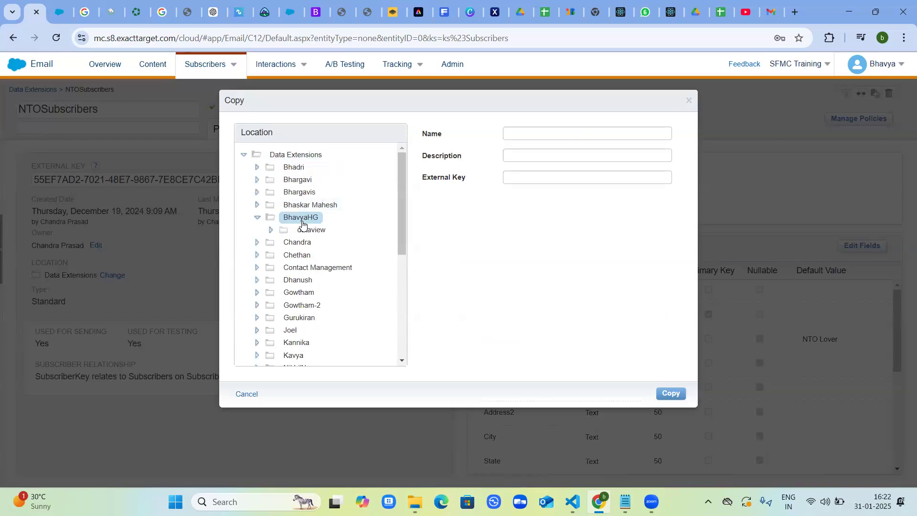
pyautogui.click(535, 135)
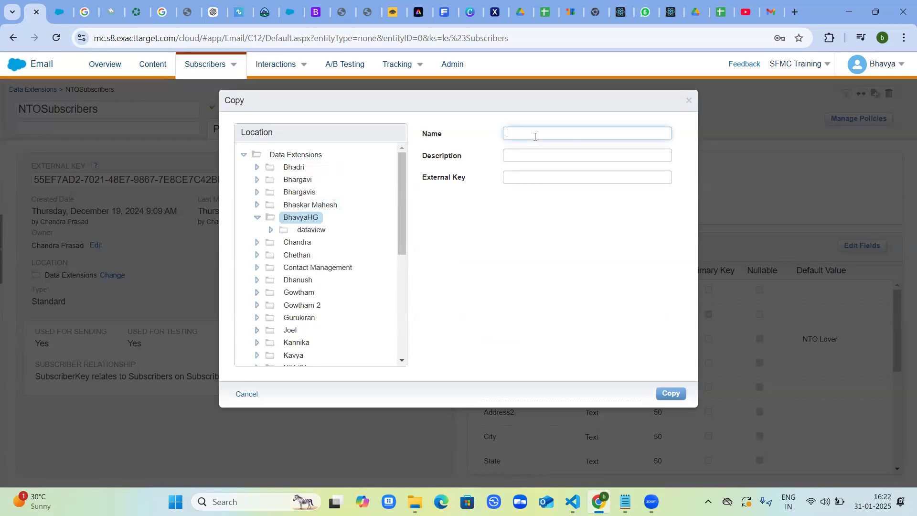
pyautogui.write('Test')
pyautogui.write('_')
pyautogui.hotkey('ctrl', 'v')
pyautogui.write('_Bhavya')
pyautogui.moveTo(607, 133); pyautogui.dragTo(507, 133)
pyautogui.hotkey('ctrl', 'v')
pyautogui.click(671, 392)
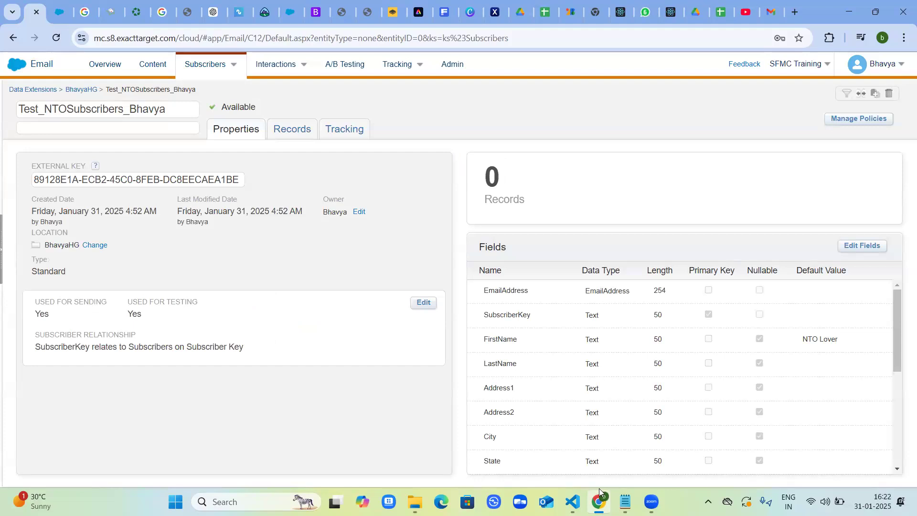
# Switch to Notepad and enter the account holder's e-mail address in a new blank note.
pyautogui.hotkey('alt', 'Tab')
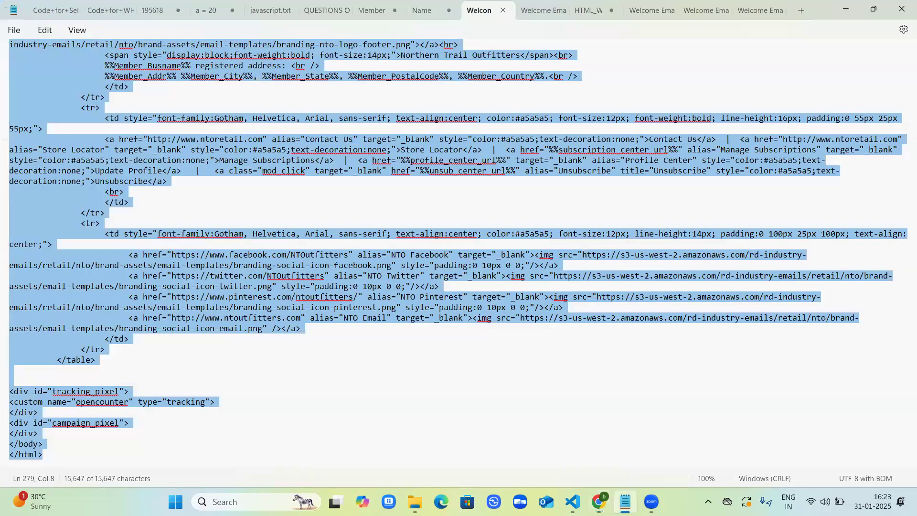
pyautogui.click(801, 11)
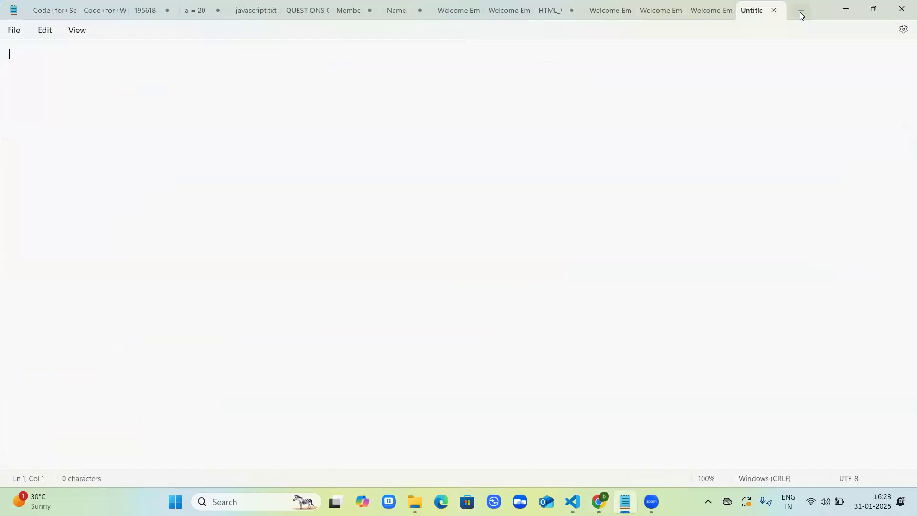
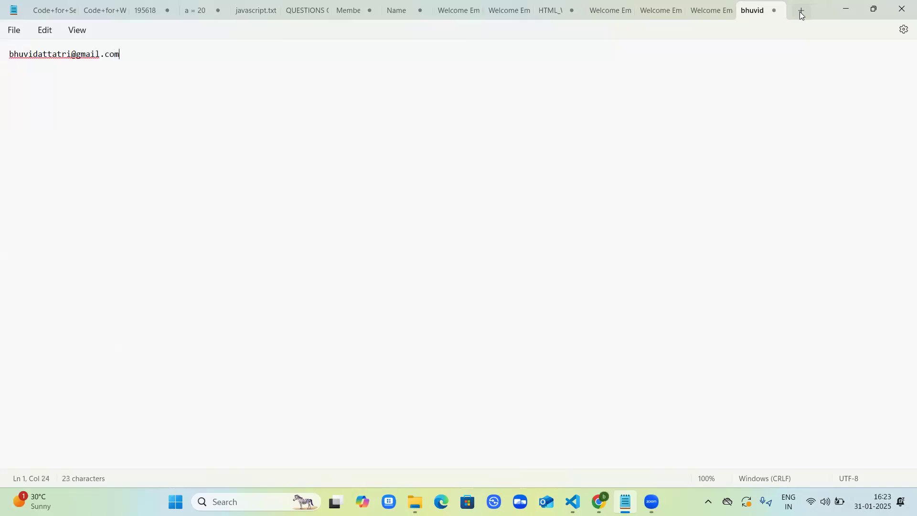
# Below the e-mail address, add a line combining 31Jan2025, the account holder's first name and blue, separated by underscores.
pyautogui.press('Return')
pyautogui.press('Return')
pyautogui.write('31Jan2025_bhavya')
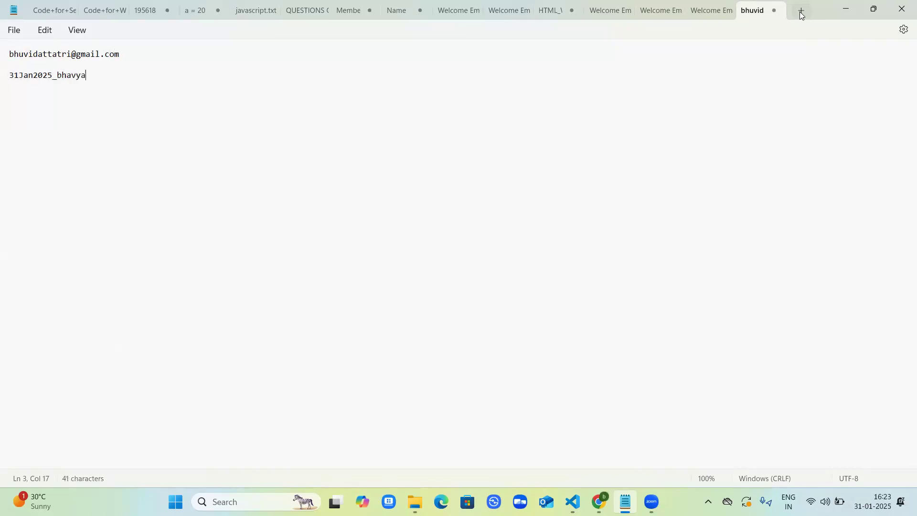
pyautogui.write('_blue')
# Duplicate the line ending in blue onto the following line and change the duplicate's ending to rabbit.
pyautogui.press('Return')
pyautogui.moveTo(9, 76); pyautogui.dragTo(117, 79)
pyautogui.press('Return')
pyautogui.hotkey('ctrl', 'v')
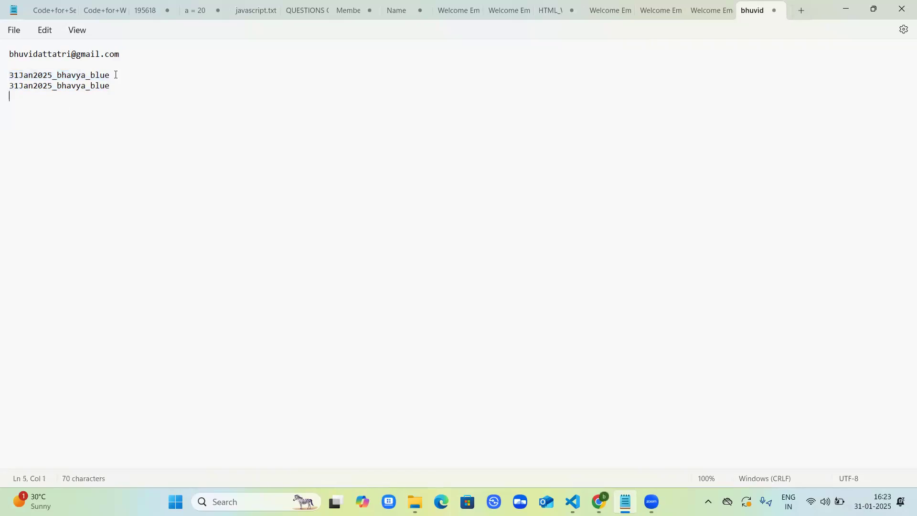
pyautogui.click(115, 85)
pyautogui.press('BackSpace')
pyautogui.press('BackSpace')
pyautogui.press('BackSpace')
pyautogui.press('BackSpace')
pyautogui.write('Rabbit')
pyautogui.click(96, 89)
pyautogui.press('BackSpace')
pyautogui.write('r')
# Add a third copy of the line below the rabbit one and change its ending to summer.
pyautogui.click(132, 83)
pyautogui.press('Return')
pyautogui.hotkey('ctrl', 'v')
pyautogui.click(106, 97)
pyautogui.press('Delete')
pyautogui.press('BackSpace')
pyautogui.press('BackSpace')
pyautogui.press('BackSpace')
pyautogui.write('summer')
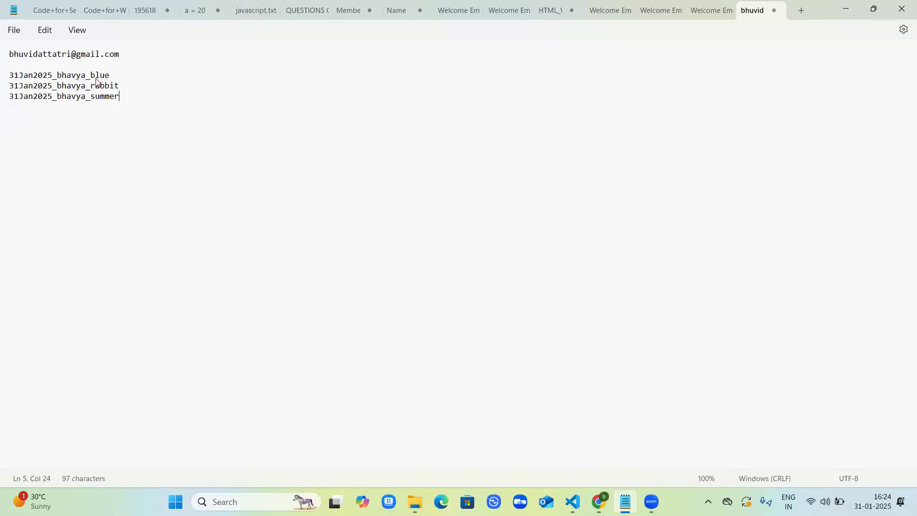
# Switch back to Marketing Cloud in the browser and open Contact Builder from Audience Builder.
pyautogui.hotkey('alt', 'Tab')
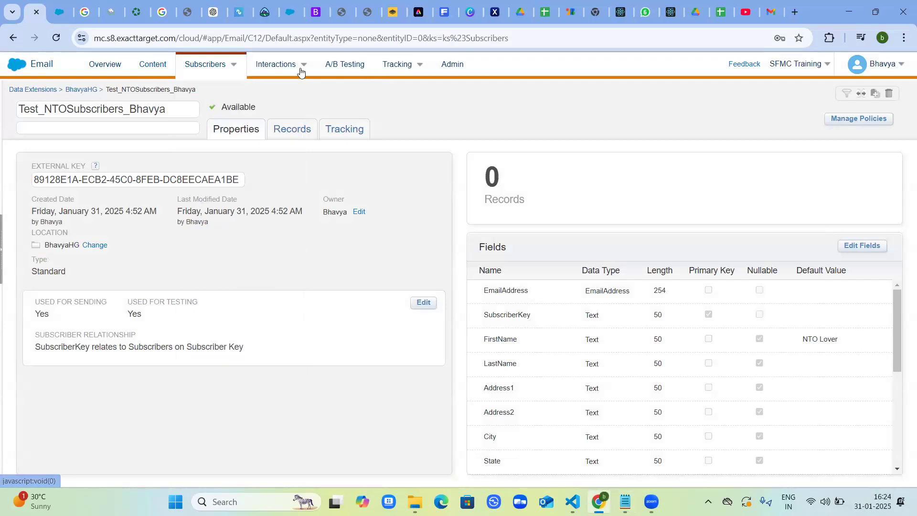
pyautogui.moveTo(265, 66)
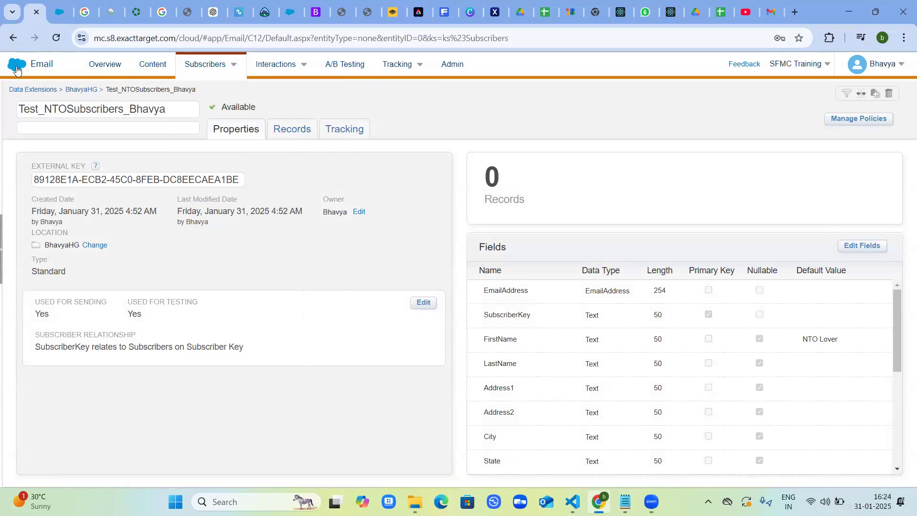
pyautogui.moveTo(30, 65)
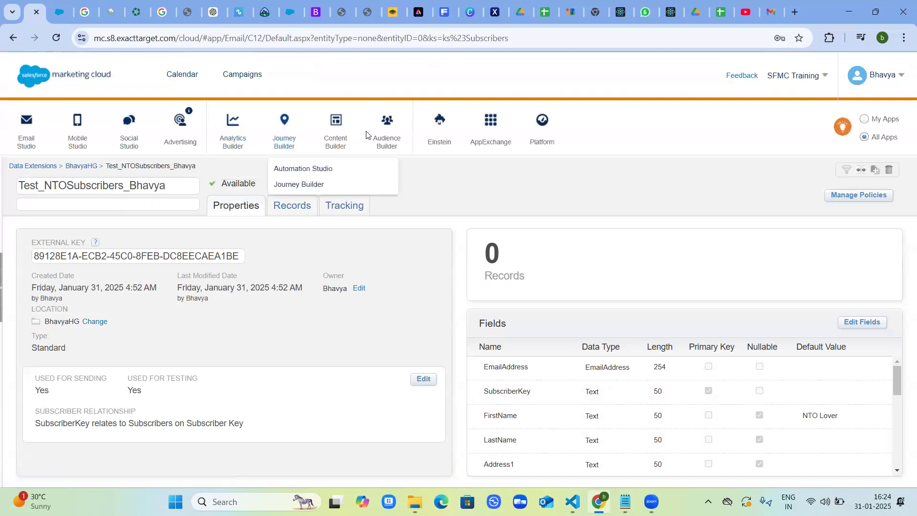
pyautogui.moveTo(383, 133)
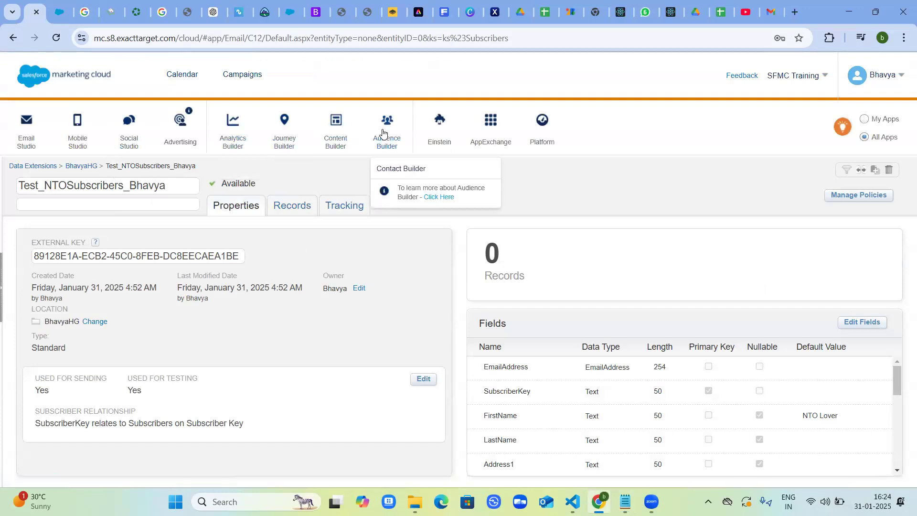
pyautogui.click(392, 169)
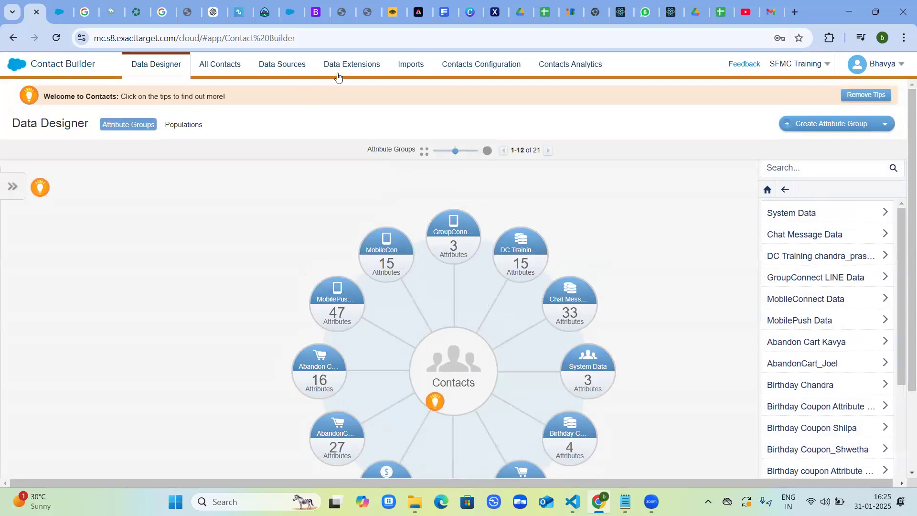
# Show the Data Extensions folder in Contact Builder, dismissing the introduction so that it is not shown again.
pyautogui.click(351, 66)
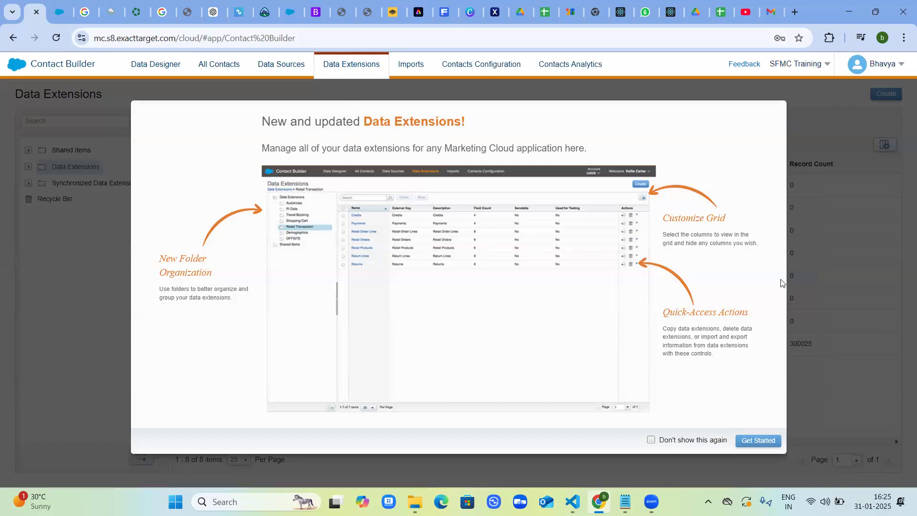
pyautogui.click(650, 441)
pyautogui.click(752, 439)
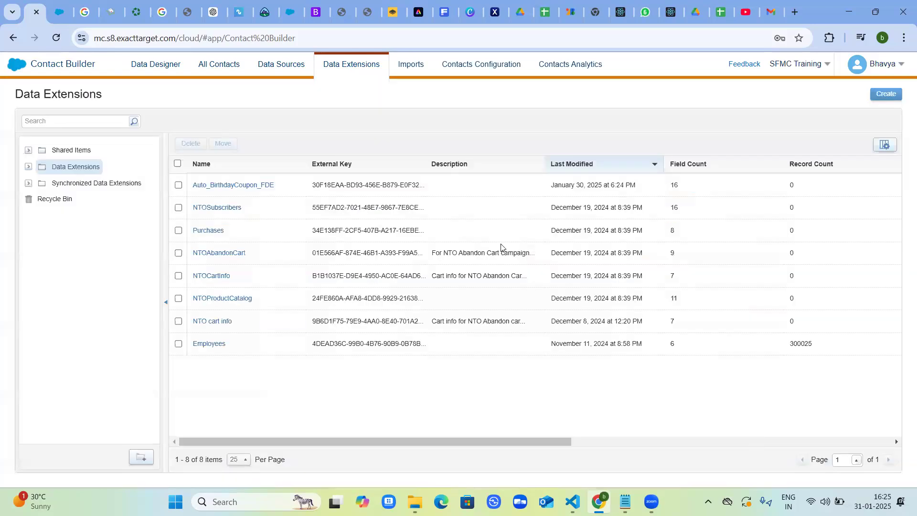
pyautogui.click(58, 170)
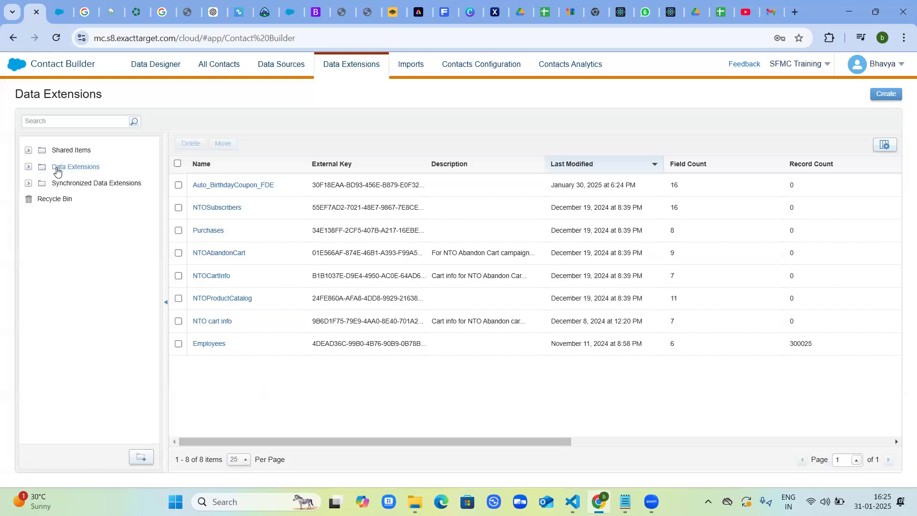
# Open the Test_NTOSubscribers data extension from the tester's own folder under Data Extensions and show its records.
pyautogui.click(28, 168)
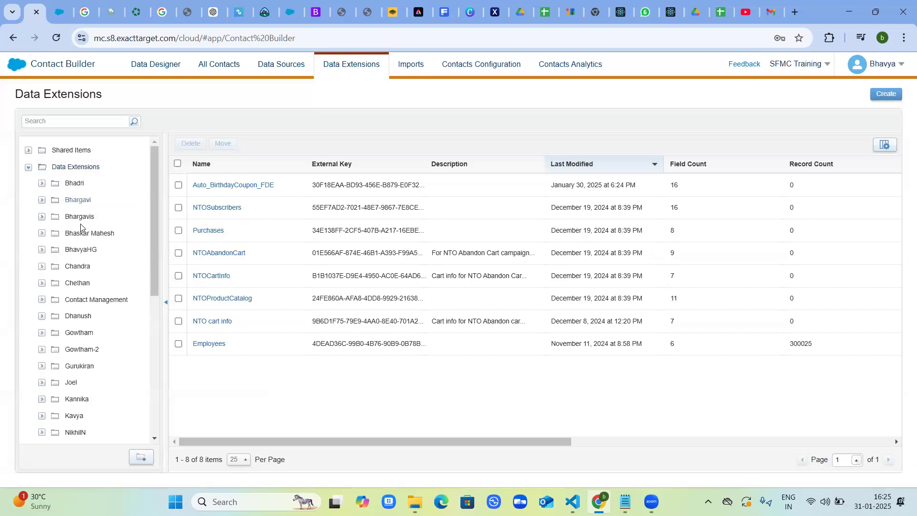
pyautogui.click(41, 251)
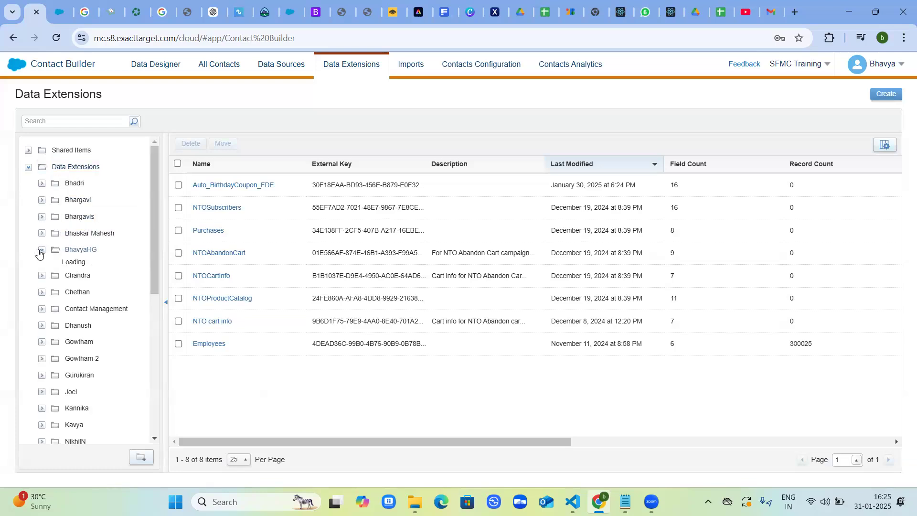
pyautogui.click(80, 251)
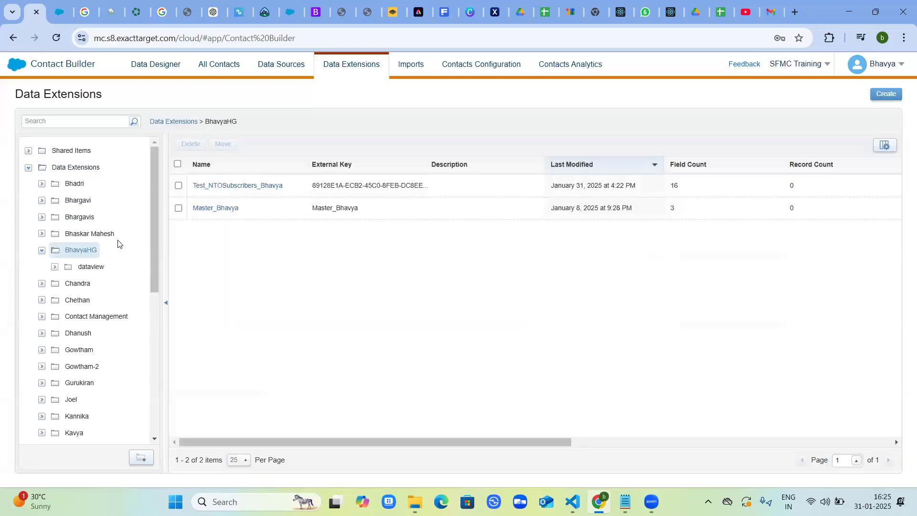
pyautogui.click(242, 187)
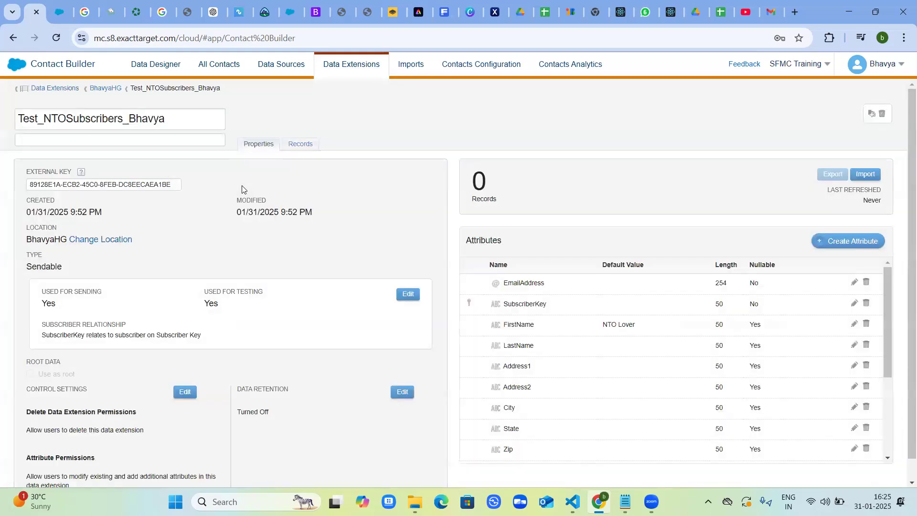
pyautogui.click(303, 148)
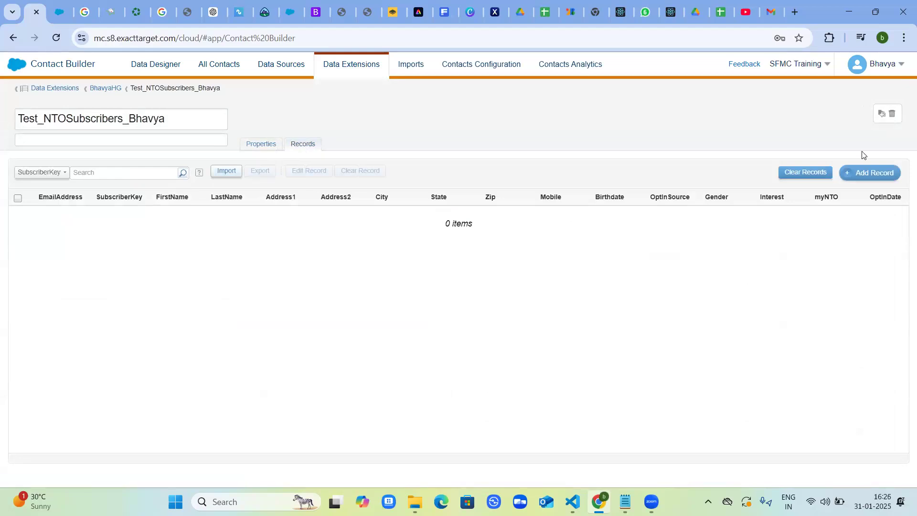
# Start a new record in the data extension and fill its EmailAddress with the address copied from the Notepad notes.
pyautogui.click(871, 174)
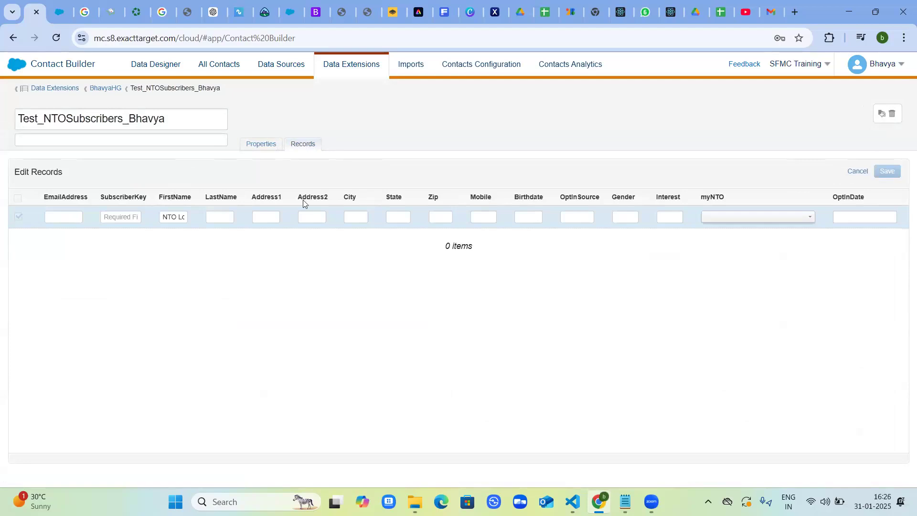
pyautogui.click(83, 216)
pyautogui.click(625, 501)
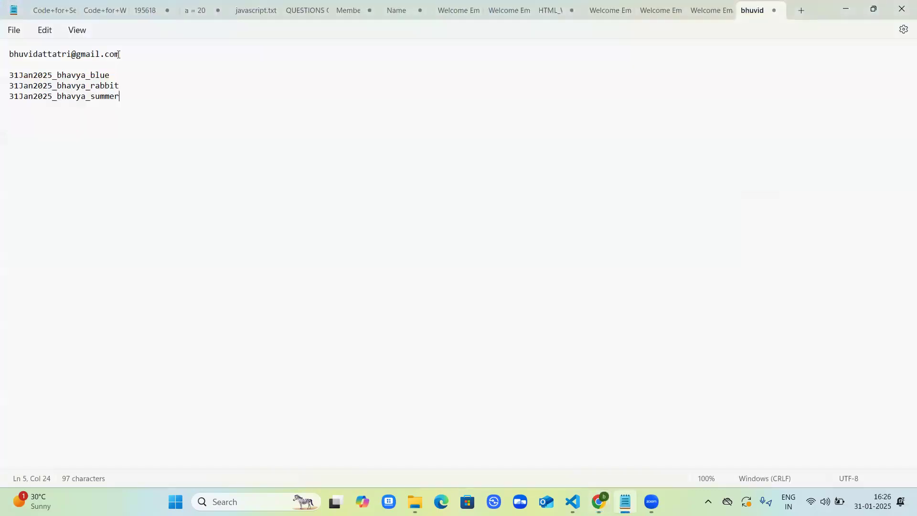
pyautogui.moveTo(118, 54); pyautogui.dragTo(9, 55)
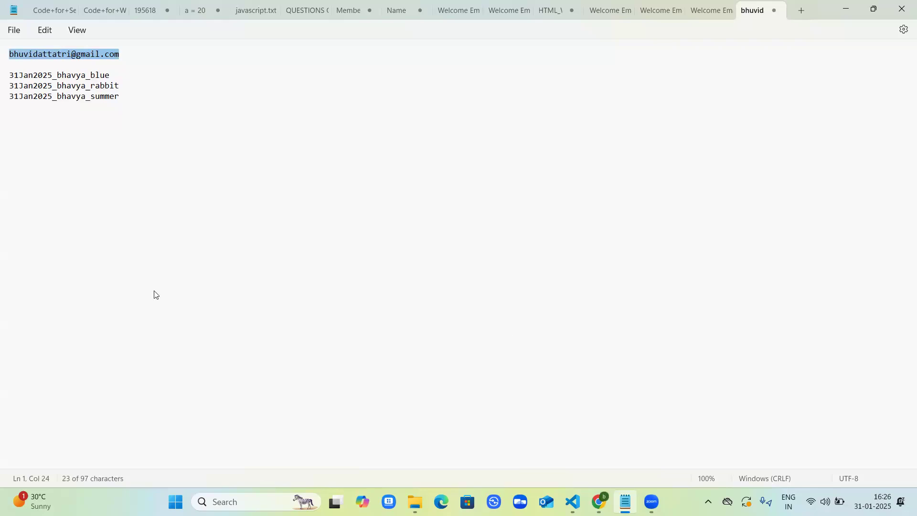
pyautogui.hotkey('alt', 'Tab')
pyautogui.hotkey('ctrl', 'v')
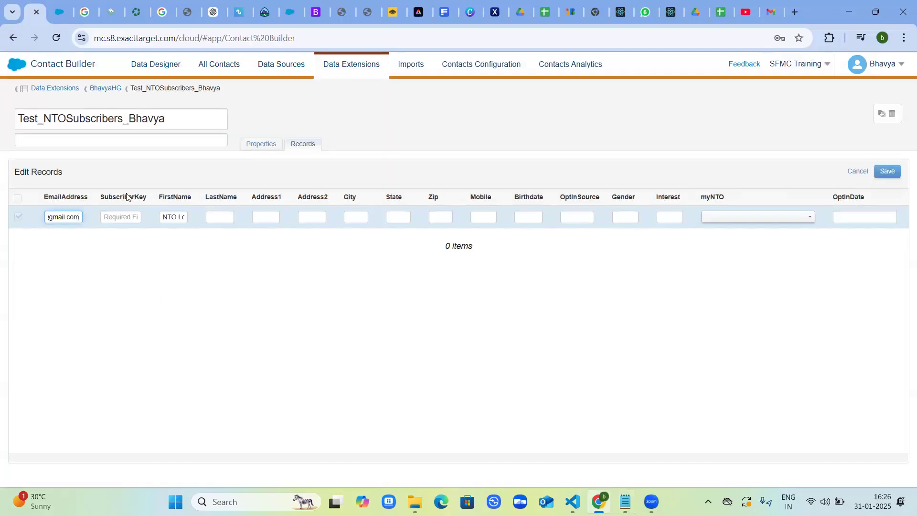
# Fill the new record's SubscriberKey with the key ending in blue, copied from the Notepad notes.
pyautogui.click(125, 215)
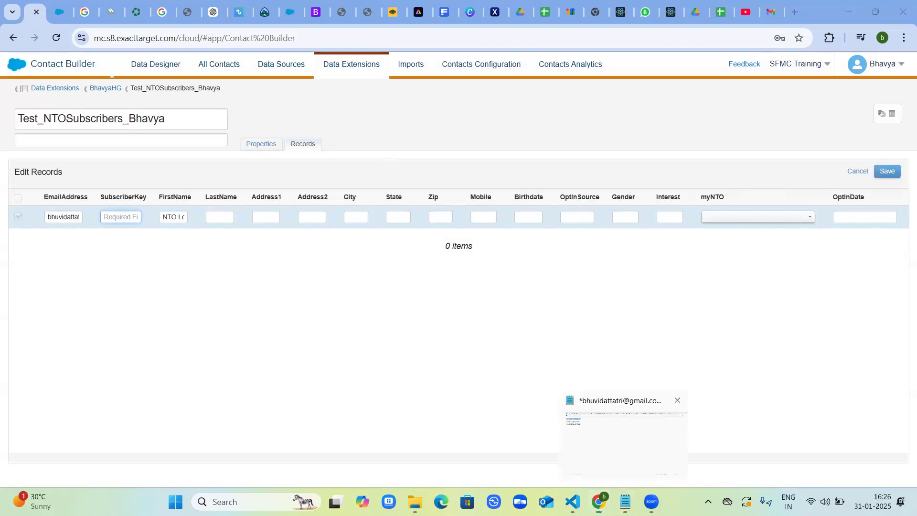
pyautogui.hotkey('alt', 'Tab')
pyautogui.moveTo(110, 75); pyautogui.dragTo(10, 76)
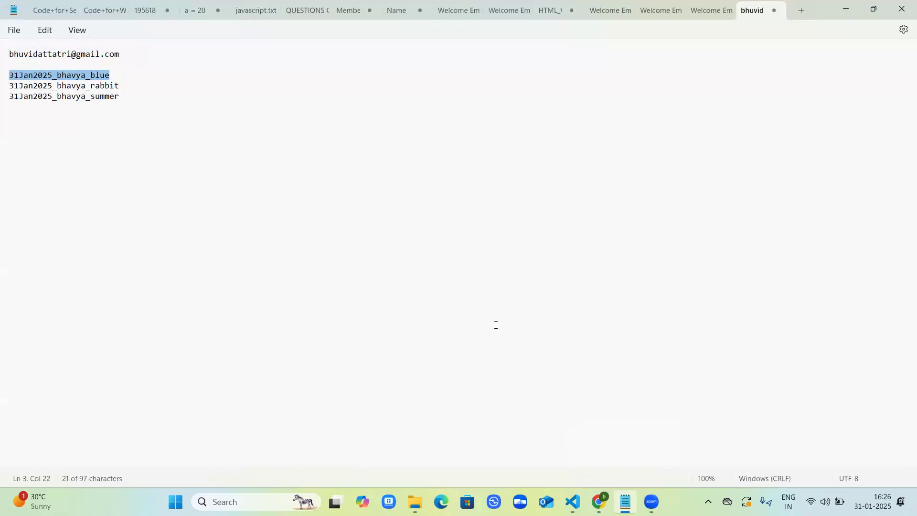
pyautogui.hotkey('alt', 'Tab')
pyautogui.hotkey('ctrl', 'v')
# Replace the default FirstName in the new record with the first subscriber's first name.
pyautogui.click(175, 216)
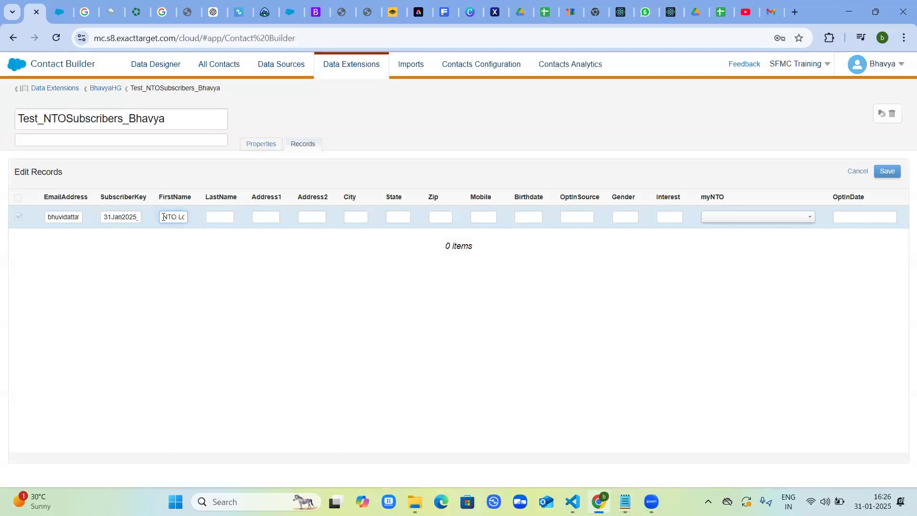
pyautogui.press('BackSpace')
pyautogui.press('BackSpace')
pyautogui.press('BackSpace')
pyautogui.press('BackSpace')
pyautogui.press('BackSpace')
pyautogui.press('BackSpace')
pyautogui.press('BackSpace')
pyautogui.press('BackSpace')
pyautogui.press('BackSpace')
pyautogui.press('BackSpace')
pyautogui.write('Bhavy')
# Set the first record's OptInSource to website, leaving LastName empty, and save the record.
pyautogui.click(222, 215)
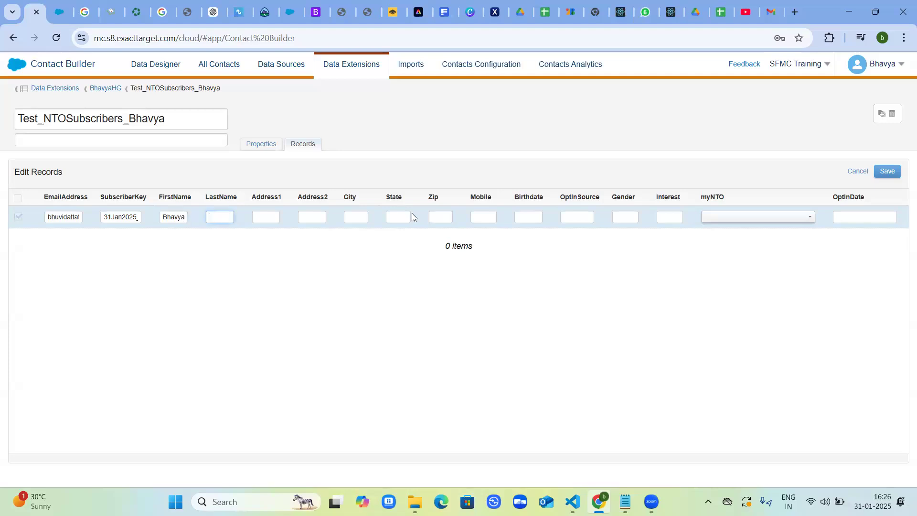
pyautogui.click(578, 217)
pyautogui.write('website')
pyautogui.click(887, 172)
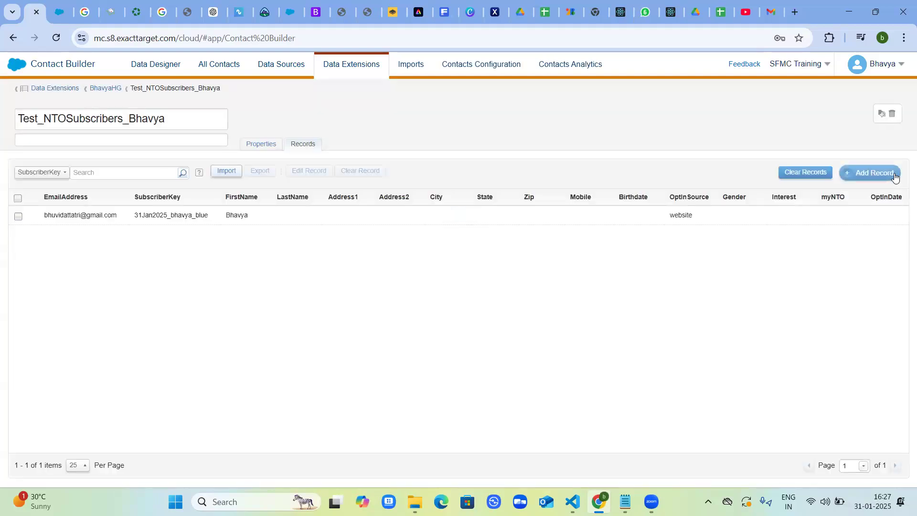
# Start a second record and fill its EmailAddress with the same address copied from the Notepad notes.
pyautogui.click(894, 175)
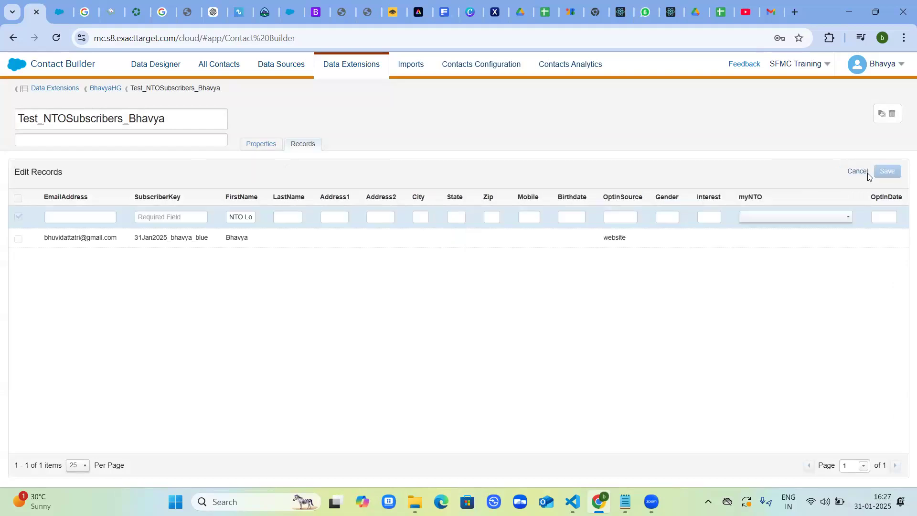
pyautogui.click(81, 217)
pyautogui.moveTo(624, 501)
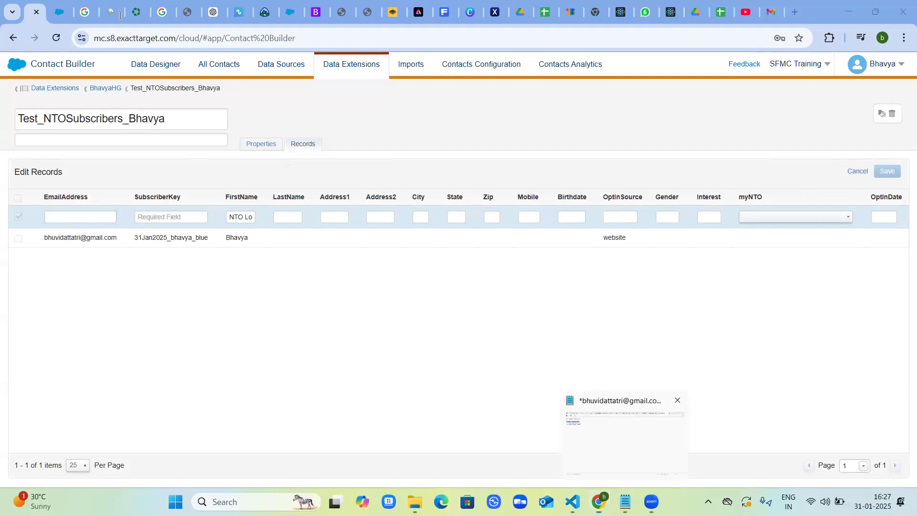
pyautogui.hotkey('alt', 'Tab')
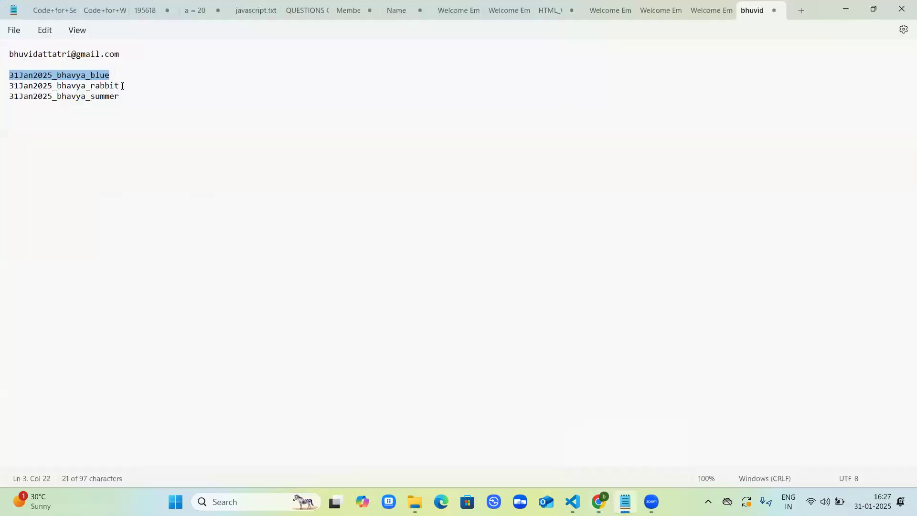
pyautogui.click(123, 86)
pyautogui.moveTo(122, 86); pyautogui.dragTo(11, 82)
pyautogui.moveTo(125, 54); pyautogui.dragTo(12, 55)
pyautogui.hotkey('ctrl', 'c')
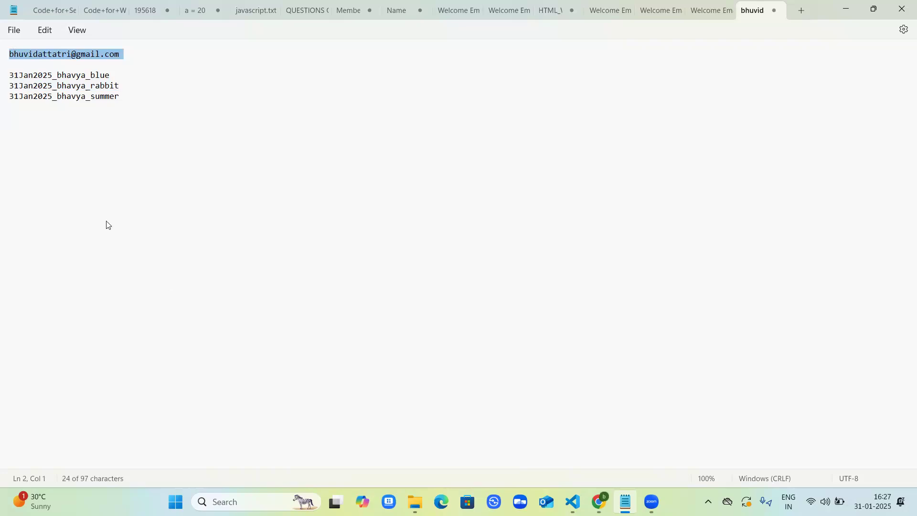
pyautogui.hotkey('alt', 'Tab')
pyautogui.hotkey('ctrl', 'v')
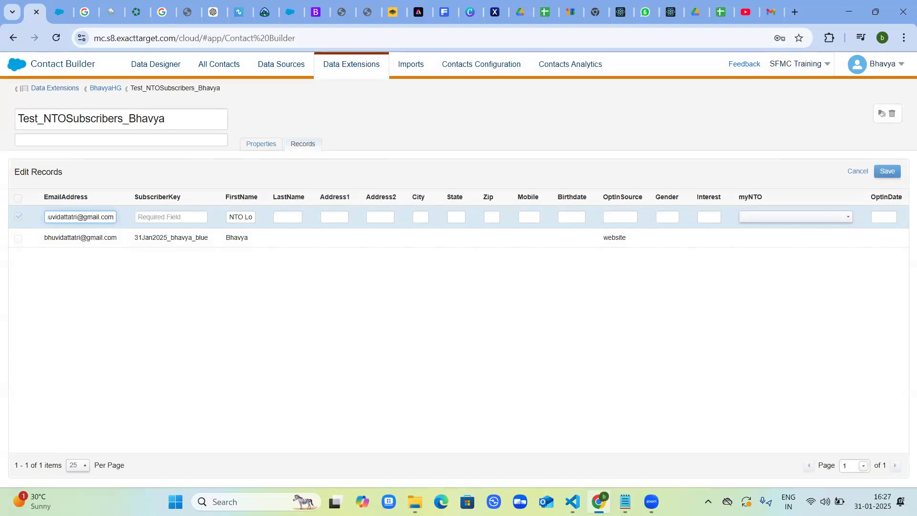
# Fill the second record's SubscriberKey with the key ending in rabbit, copied from the Notepad notes.
pyautogui.hotkey('alt', 'Tab')
pyautogui.moveTo(120, 86); pyautogui.dragTo(9, 86)
pyautogui.hotkey('ctrl', 'c')
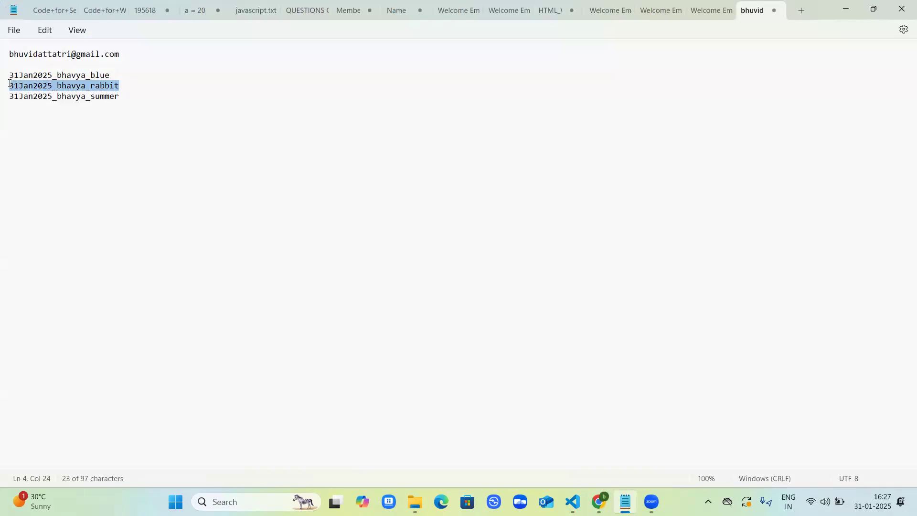
pyautogui.hotkey('alt', 'Tab')
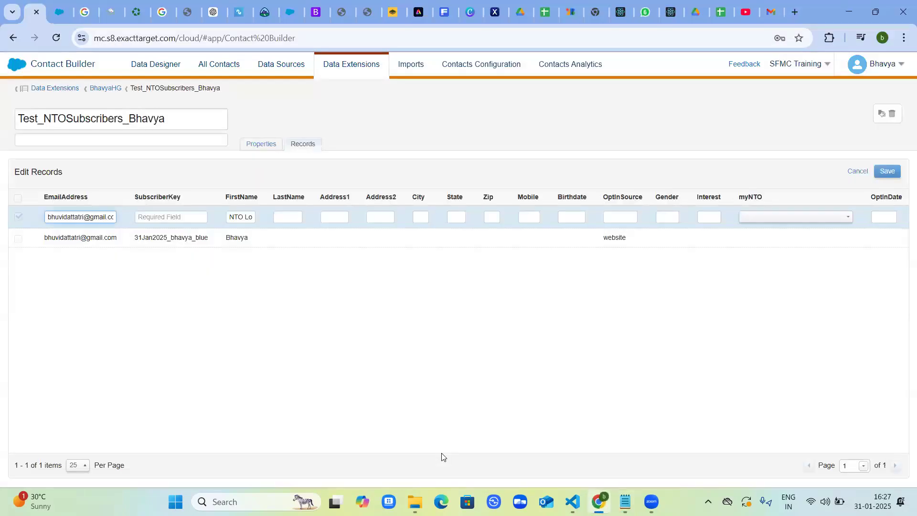
pyautogui.click(185, 218)
pyautogui.hotkey('ctrl', 'v')
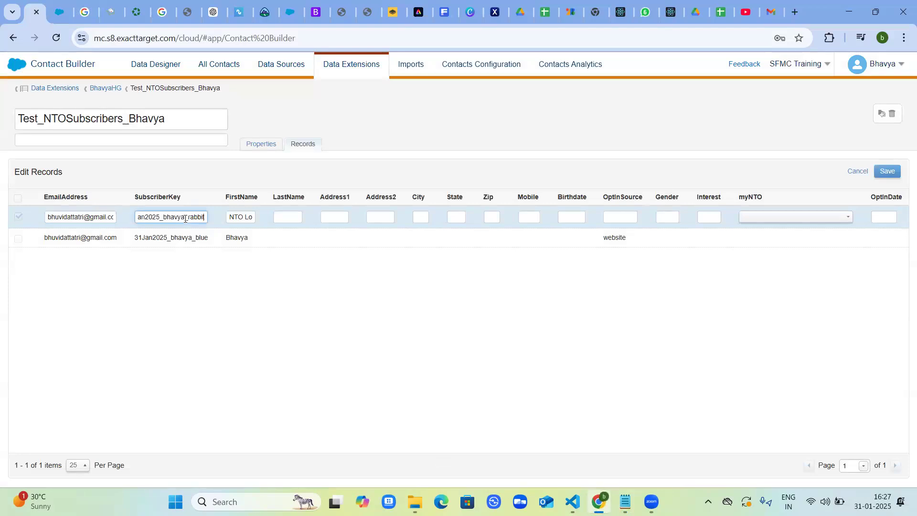
# Replace the default FirstName in the second record with that subscriber's first name.
pyautogui.click(228, 216)
pyautogui.press('Delete')
pyautogui.press('Delete')
pyautogui.press('Delete')
pyautogui.press('Delete')
pyautogui.press('Delete')
pyautogui.press('Delete')
pyautogui.press('Delete')
pyautogui.press('Delete')
pyautogui.press('Delete')
pyautogui.write('Bhuvi')
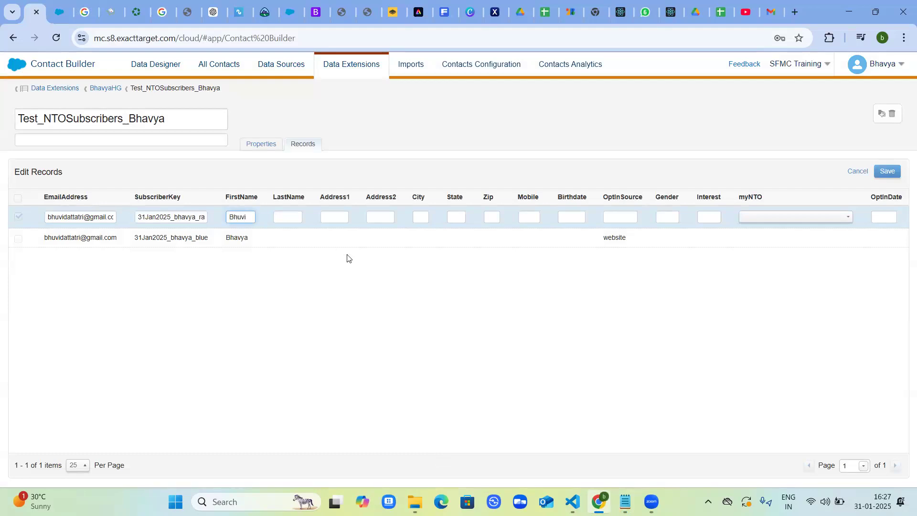
# Set the second record's OptInSource to point of sale and save the record.
pyautogui.click(615, 219)
pyautogui.write('poin')
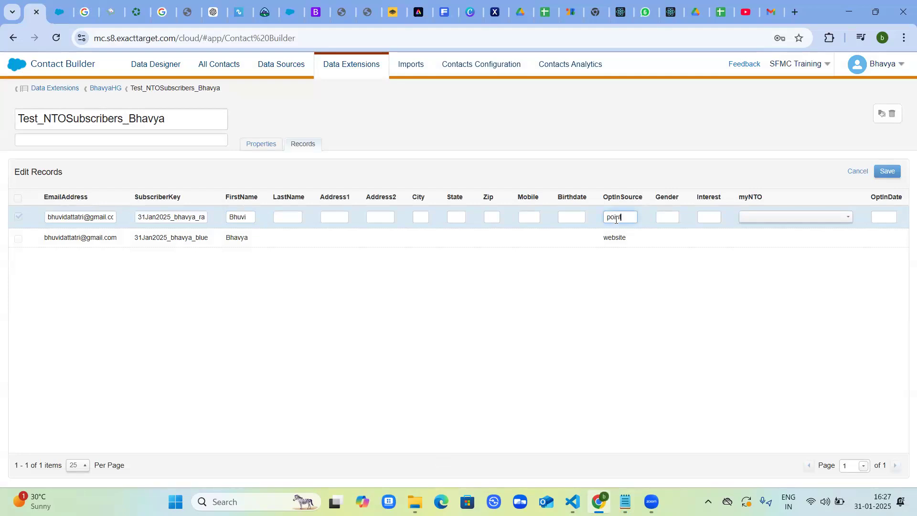
pyautogui.write('t of sale')
pyautogui.click(887, 173)
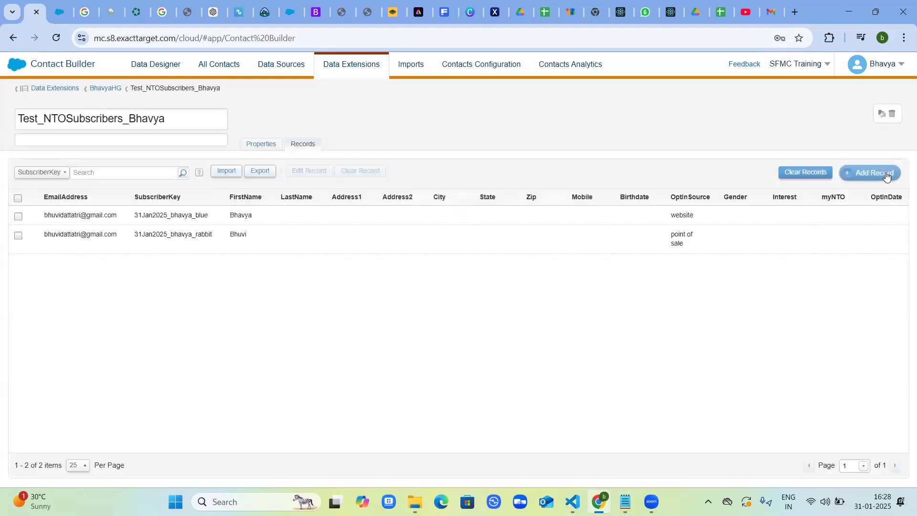
# Start a third record and fill its EmailAddress with the address copied from the Notepad notes.
pyautogui.click(886, 175)
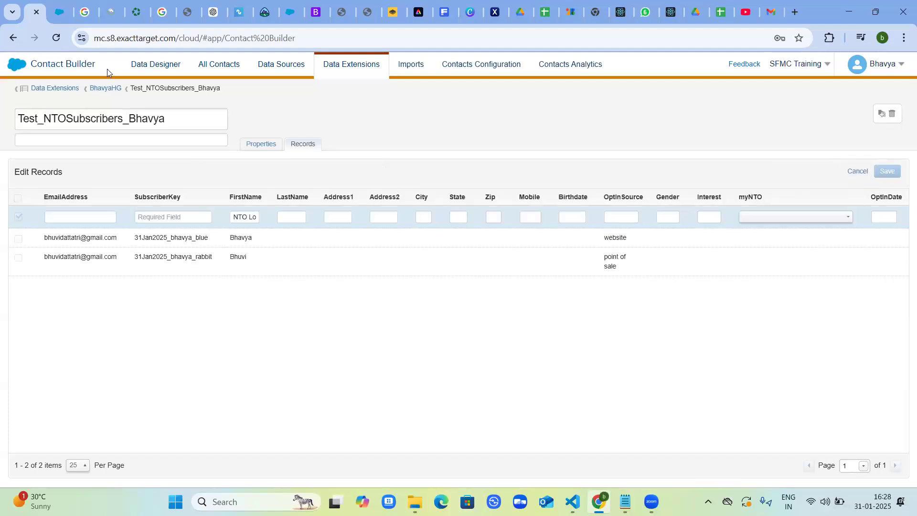
pyautogui.hotkey('alt', 'Tab')
pyautogui.moveTo(126, 55); pyautogui.dragTo(11, 54)
pyautogui.hotkey('ctrl', 'c')
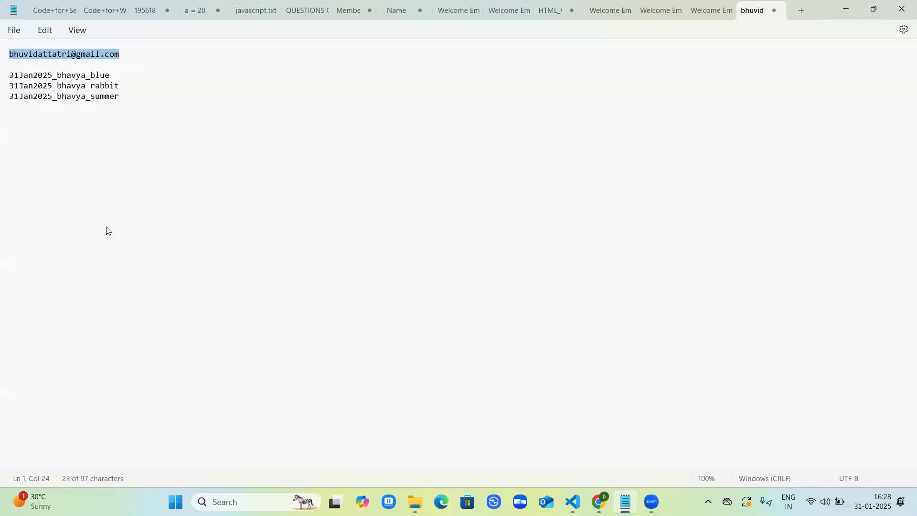
pyautogui.hotkey('alt', 'Tab')
pyautogui.hotkey('ctrl', 'v')
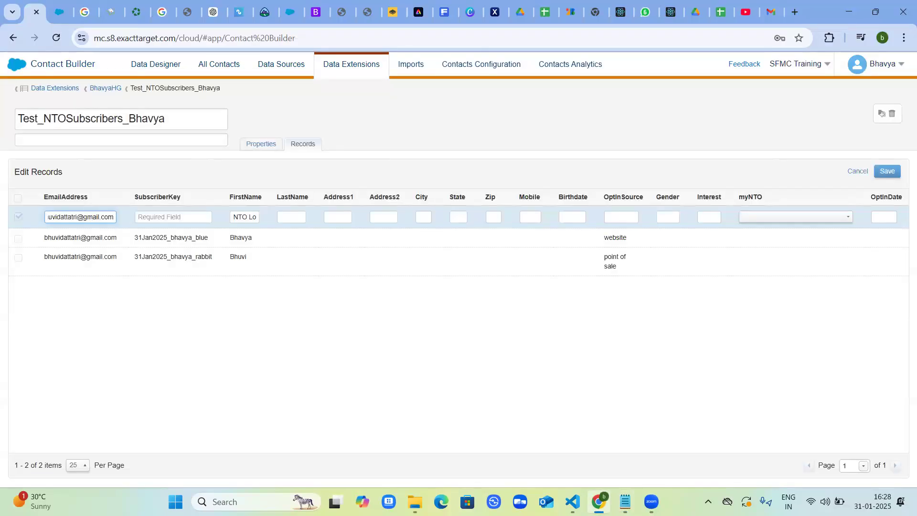
# Fill the third record's SubscriberKey with the key ending in summer, copied from the Notepad notes.
pyautogui.hotkey('alt', 'Tab')
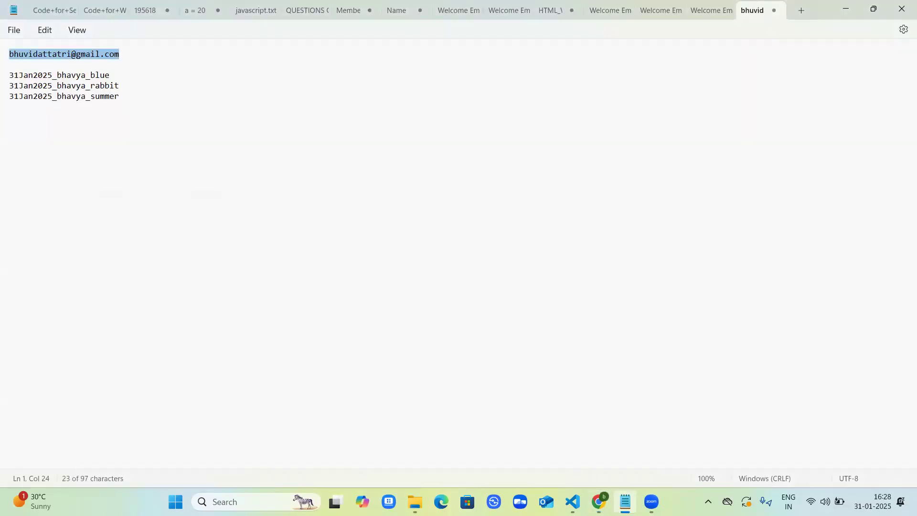
pyautogui.click(129, 96)
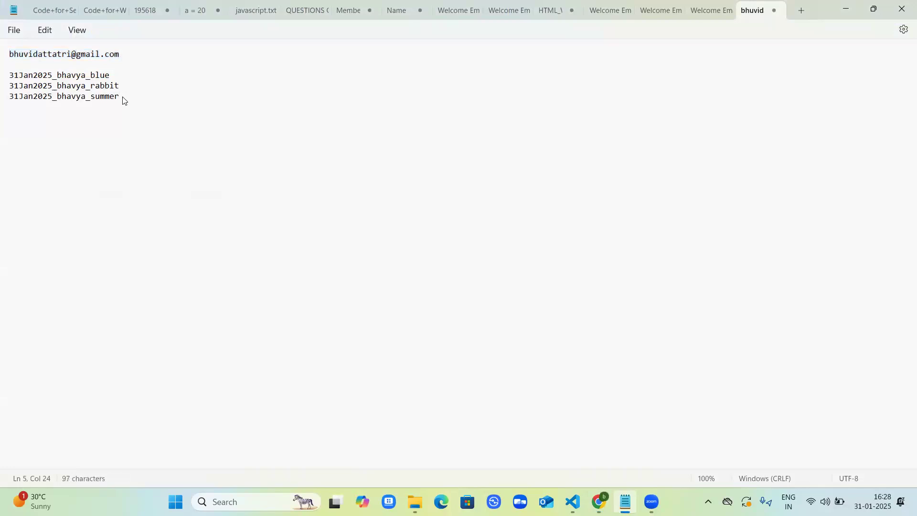
pyautogui.doubleClick(12, 97)
pyautogui.hotkey('ctrl', 'c')
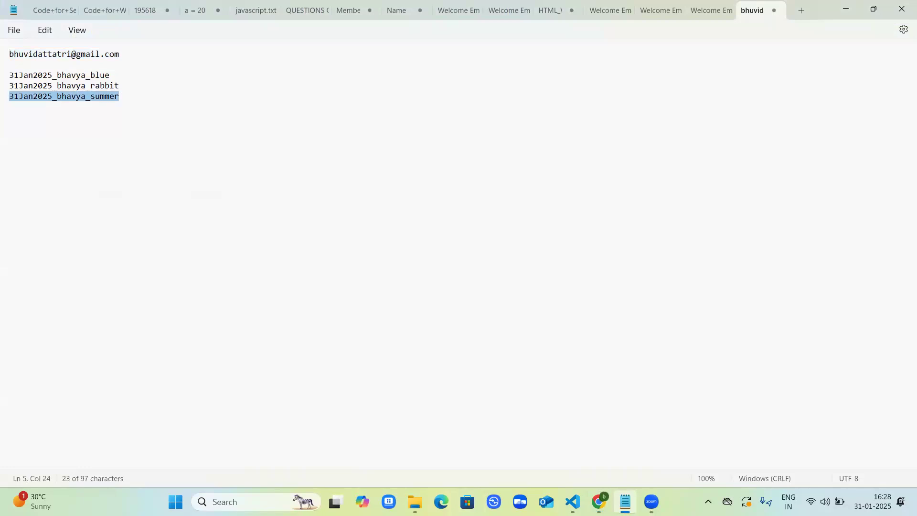
pyautogui.hotkey('alt', 'Tab')
pyautogui.click(182, 216)
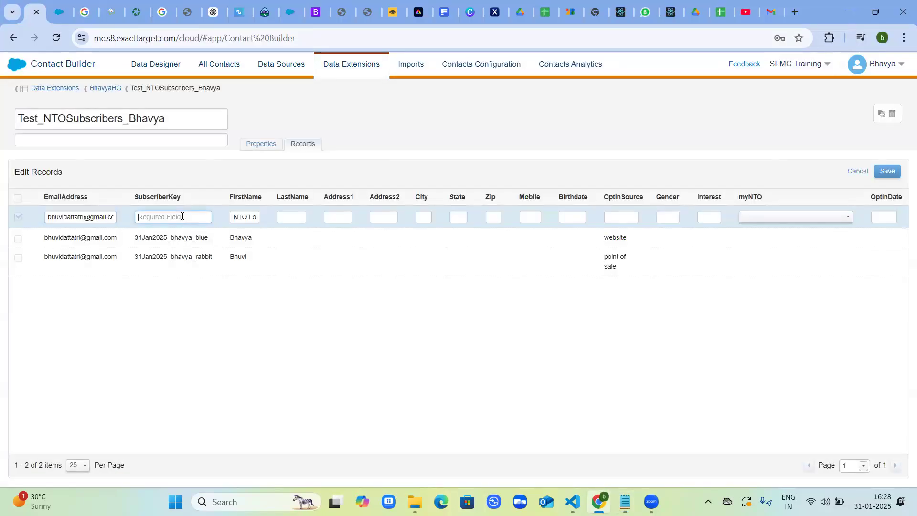
pyautogui.hotkey('ctrl', 'v')
# Replace the default FirstName in the third record with that subscriber's first name.
pyautogui.click(235, 216)
pyautogui.press('Delete')
pyautogui.press('Delete')
pyautogui.press('Delete')
pyautogui.press('Delete')
pyautogui.press('Delete')
pyautogui.press('Delete')
pyautogui.press('Delete')
pyautogui.press('Delete')
pyautogui.press('Delete')
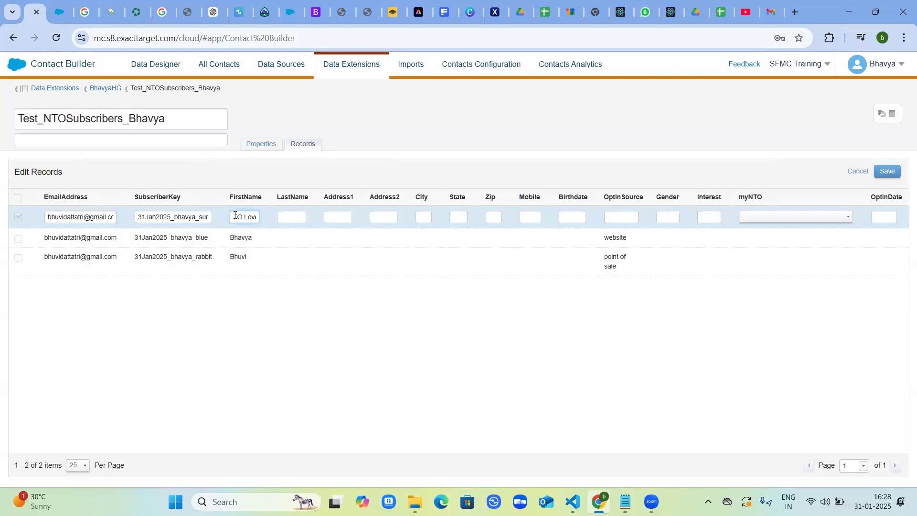
pyautogui.write('Bhavi')
# Set the third record's OptInSource to social and save the record.
pyautogui.click(617, 217)
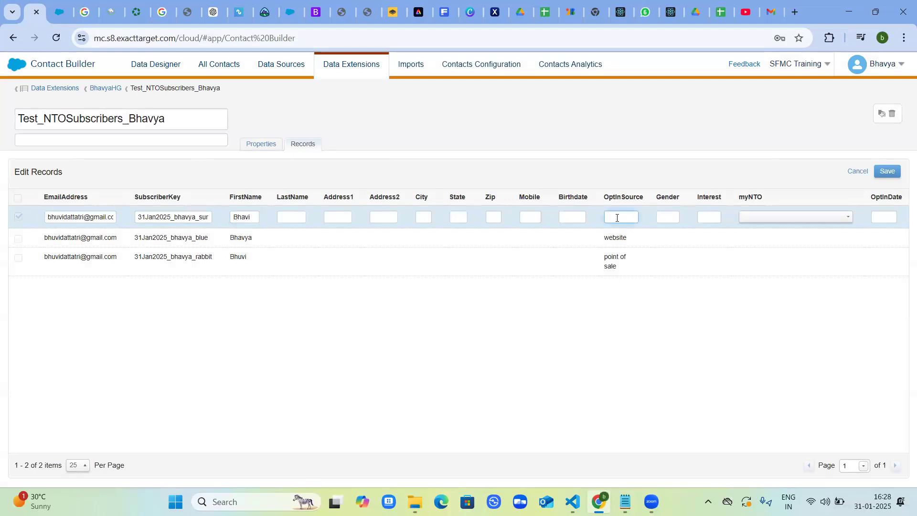
pyautogui.write('social')
pyautogui.click(887, 171)
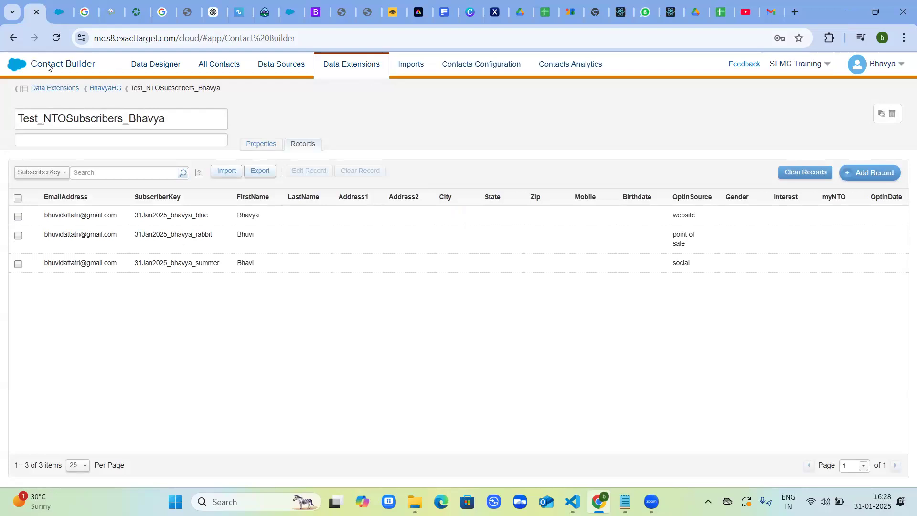
# Switch to Email Studio and open the HTML folder inside the Welcome folder of the content library.
pyautogui.moveTo(15, 72)
pyautogui.moveTo(26, 128)
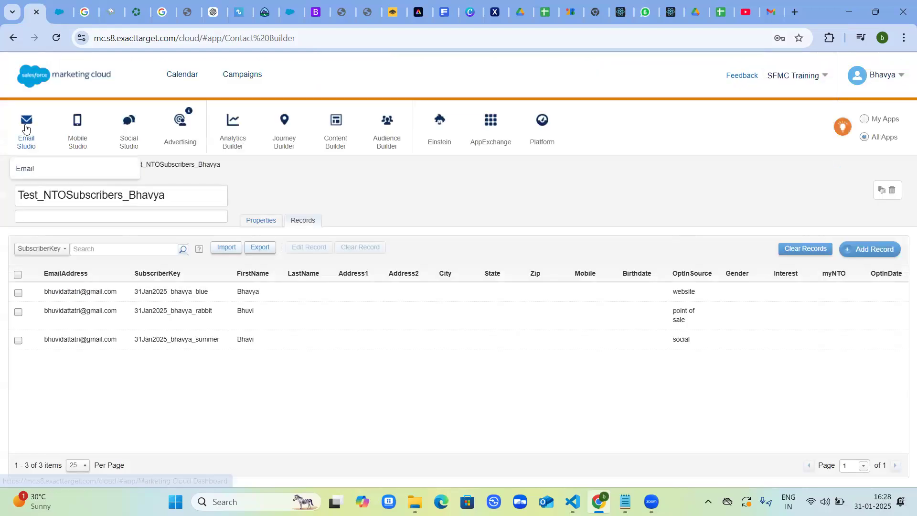
pyautogui.click(34, 168)
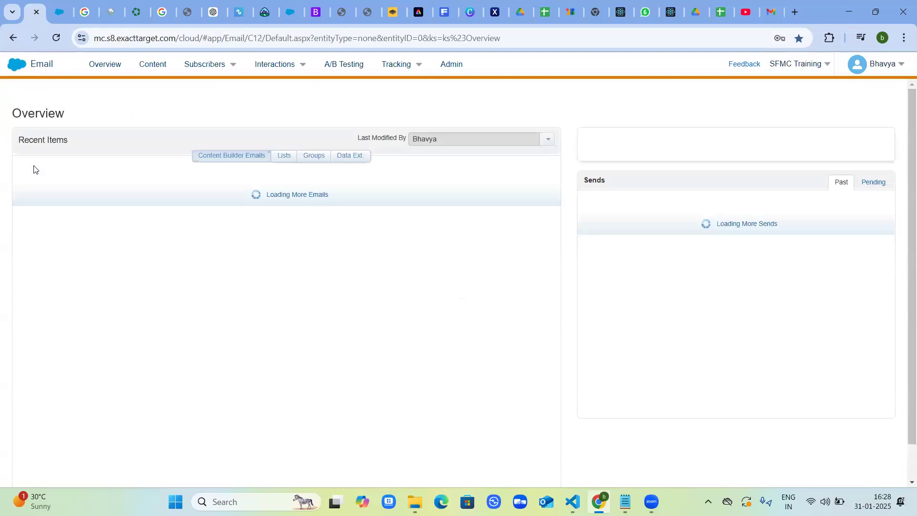
pyautogui.moveTo(206, 64)
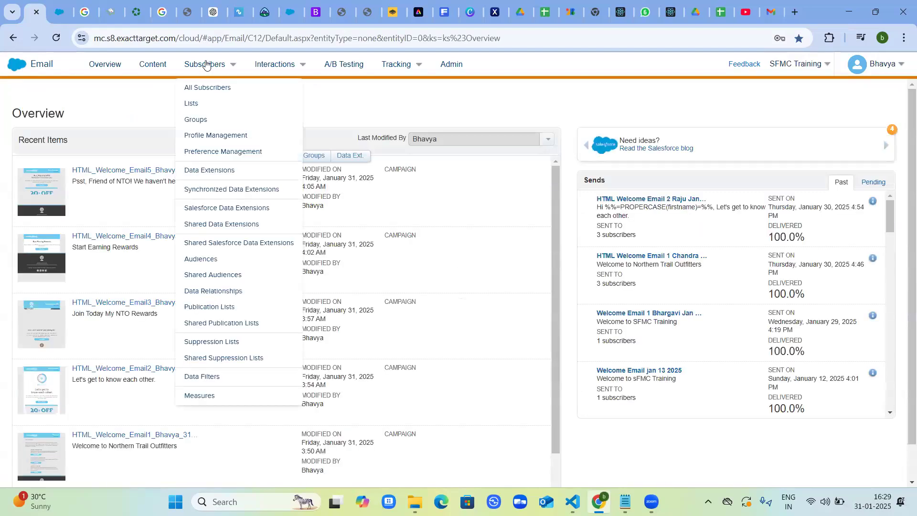
pyautogui.click(149, 67)
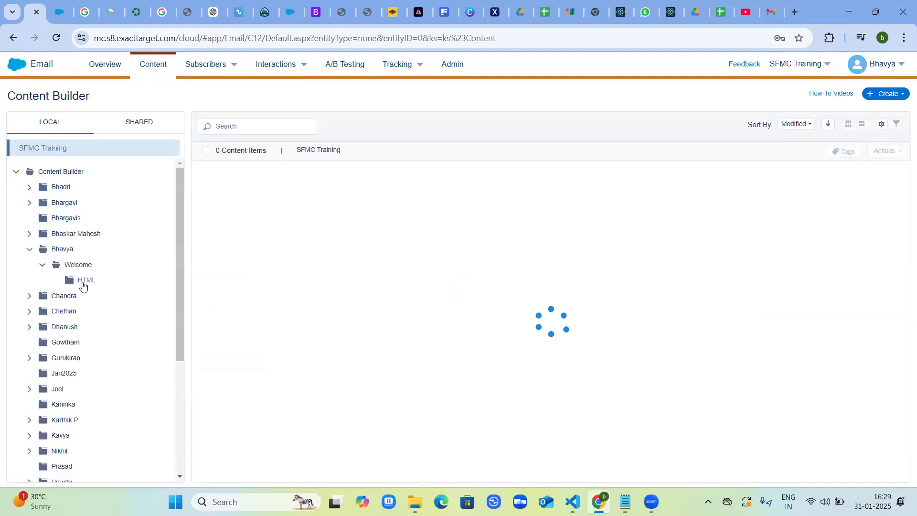
pyautogui.click(84, 283)
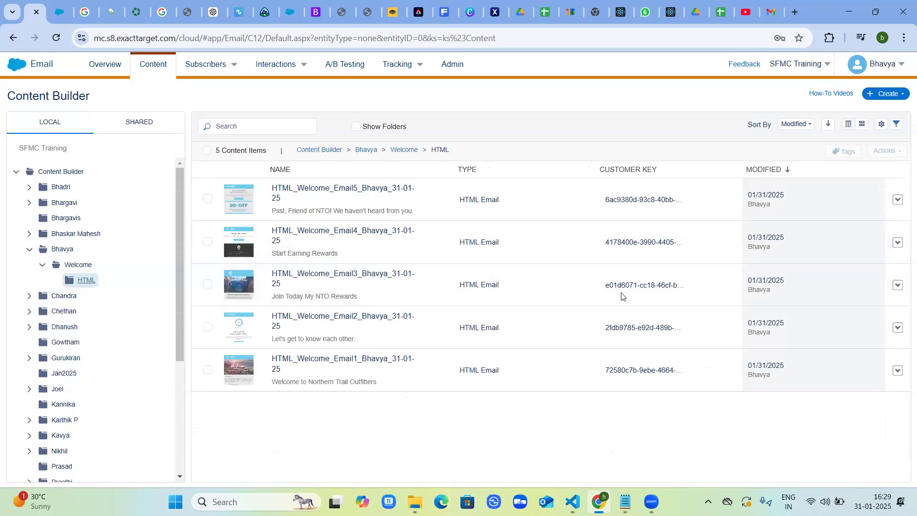
# Open the HTML Welcome Email 1 in Preview and Test and bring up the subscriber selection.
pyautogui.click(897, 370)
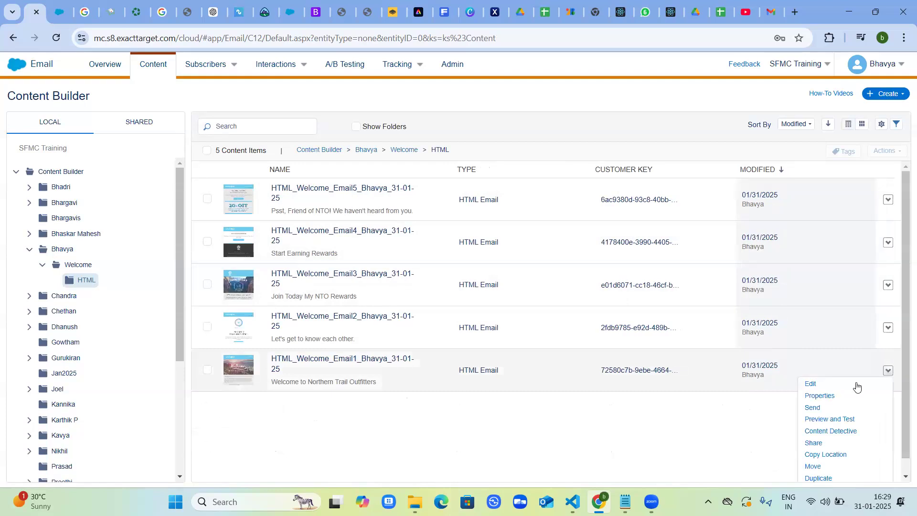
pyautogui.click(835, 420)
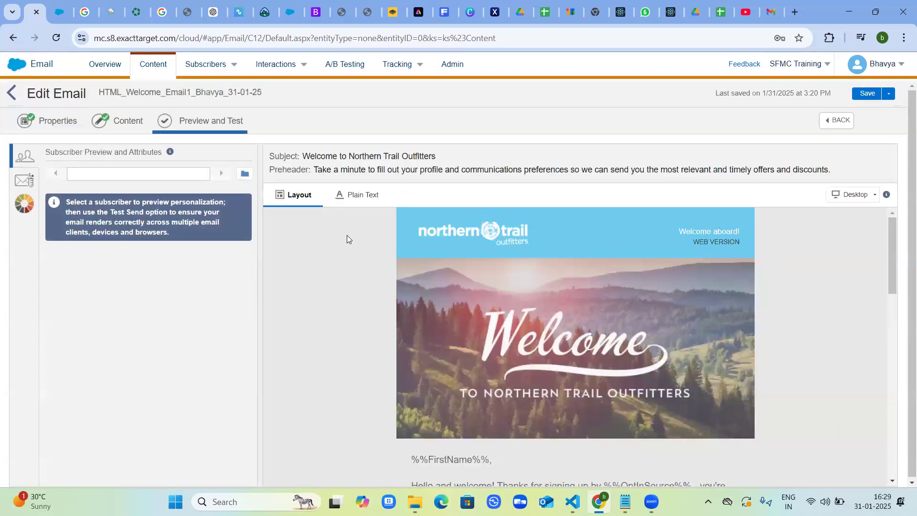
pyautogui.click(247, 174)
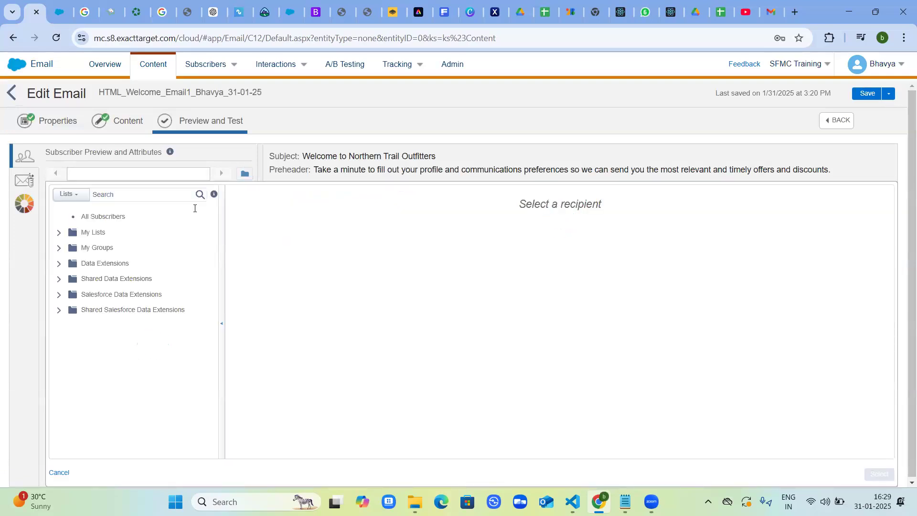
# Preview the email's personalization with the first subscriber, key ending in blue, from the Test_NTOSubscribers data extension.
pyautogui.click(101, 267)
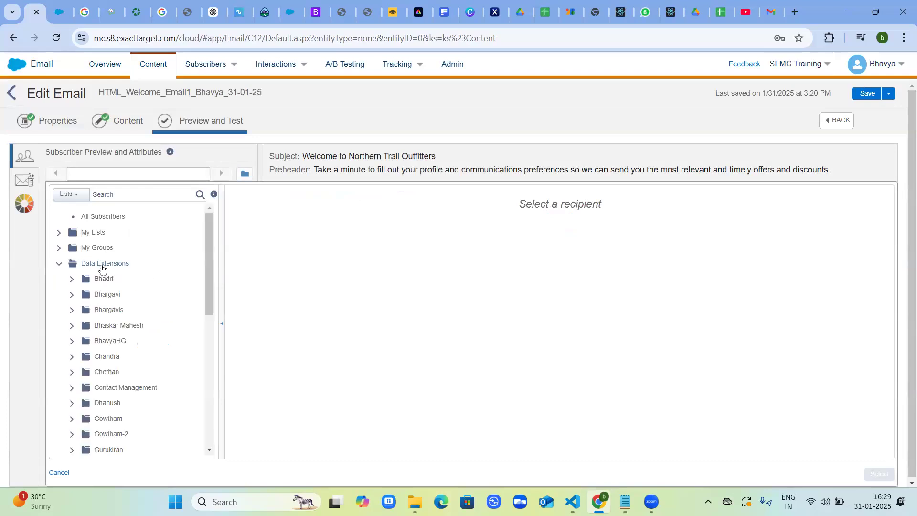
pyautogui.scroll(-1, 91, 342)
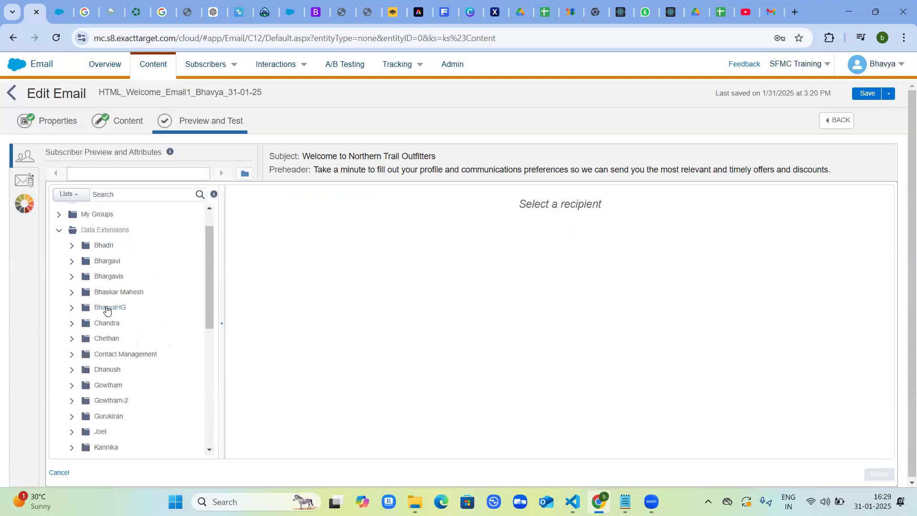
pyautogui.click(107, 311)
pyautogui.scroll(-1, 107, 310)
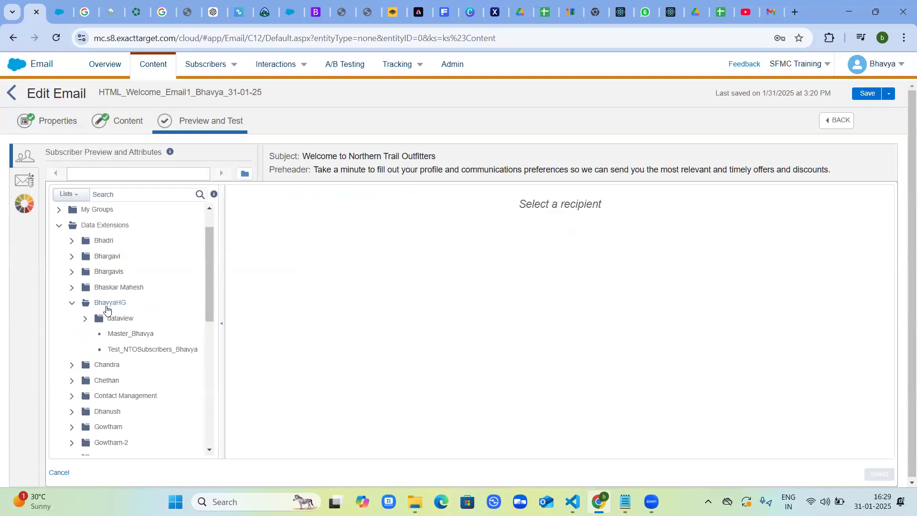
pyautogui.scroll(-1, 160, 346)
pyautogui.click(159, 340)
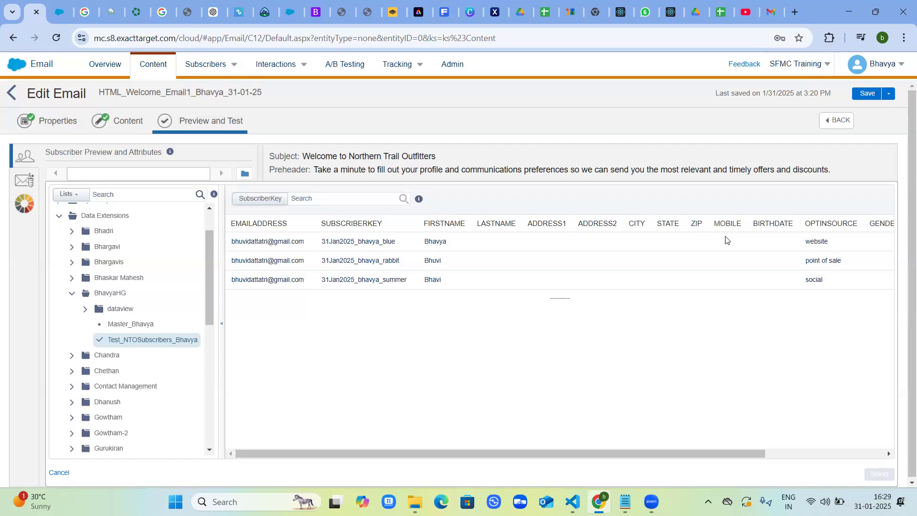
pyautogui.click(876, 473)
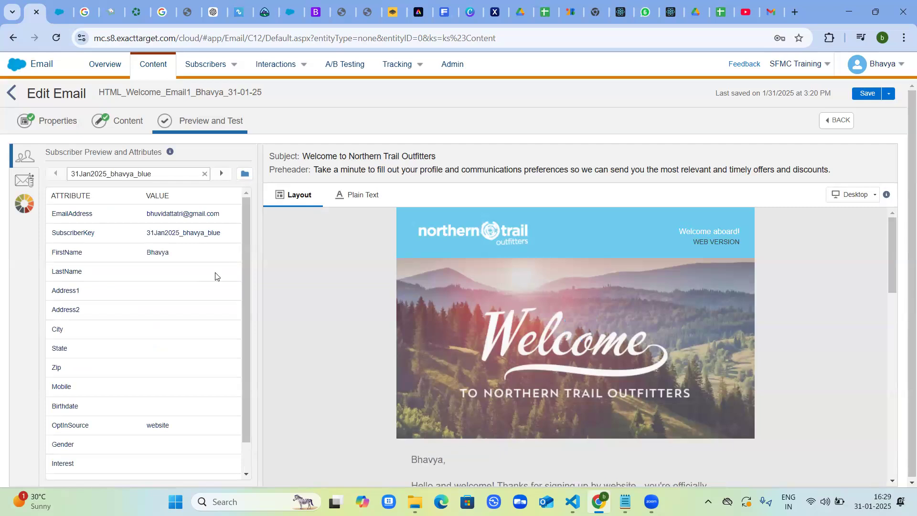
pyautogui.scroll(-1, 215, 276)
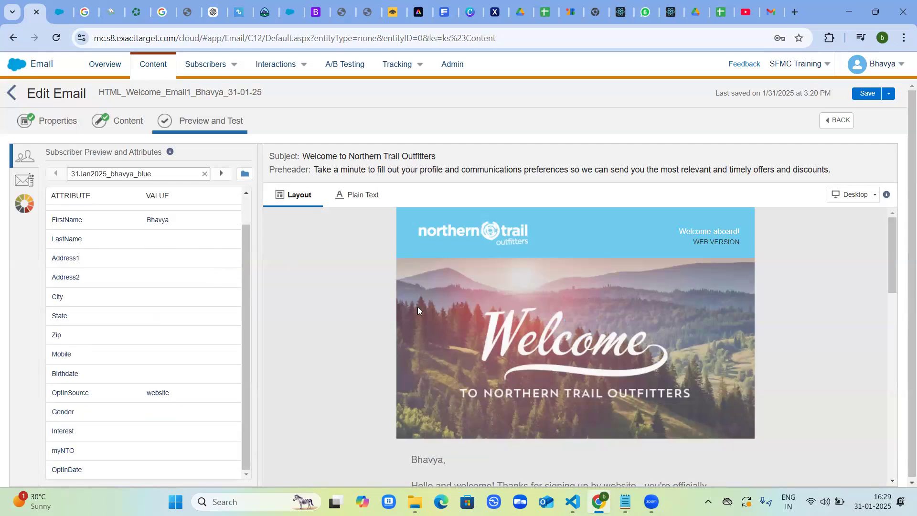
pyautogui.scroll(-4, 418, 307)
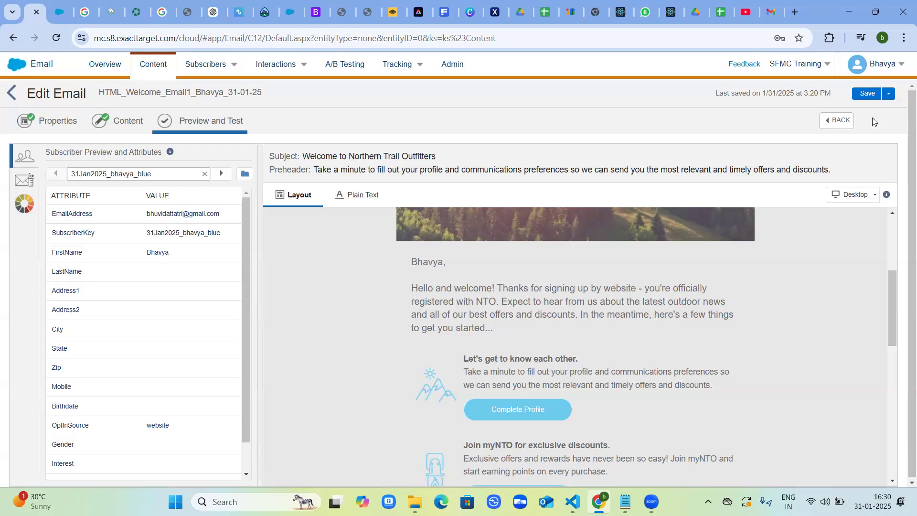
# Save the email, start sending it, and accept the Default Commercial send classification with its existing properties.
pyautogui.click(889, 102)
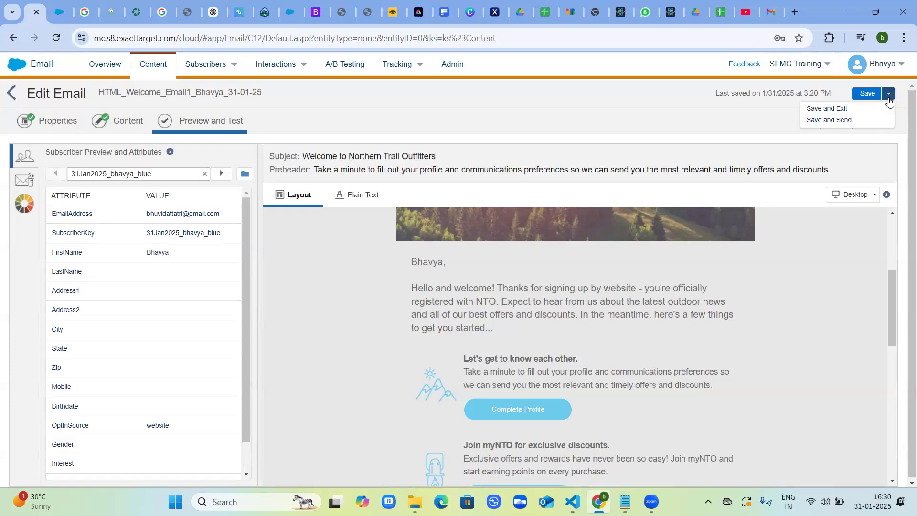
pyautogui.click(842, 120)
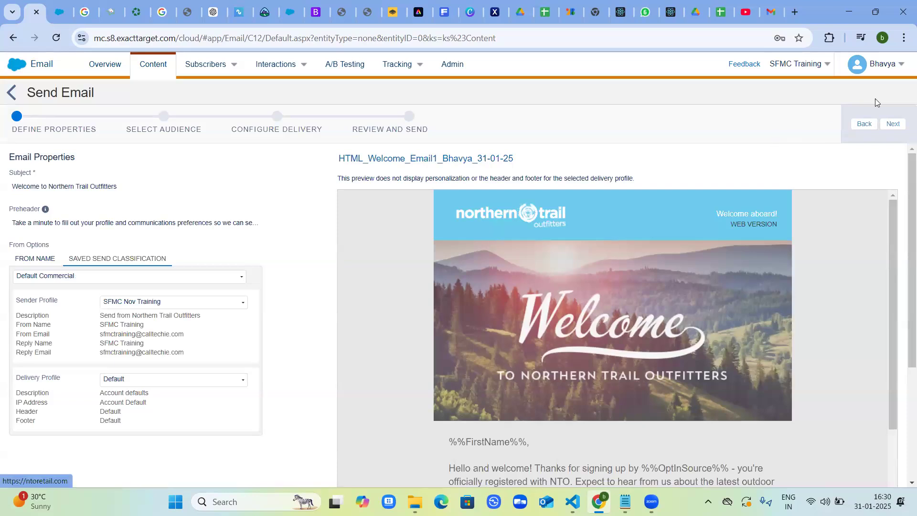
pyautogui.click(891, 125)
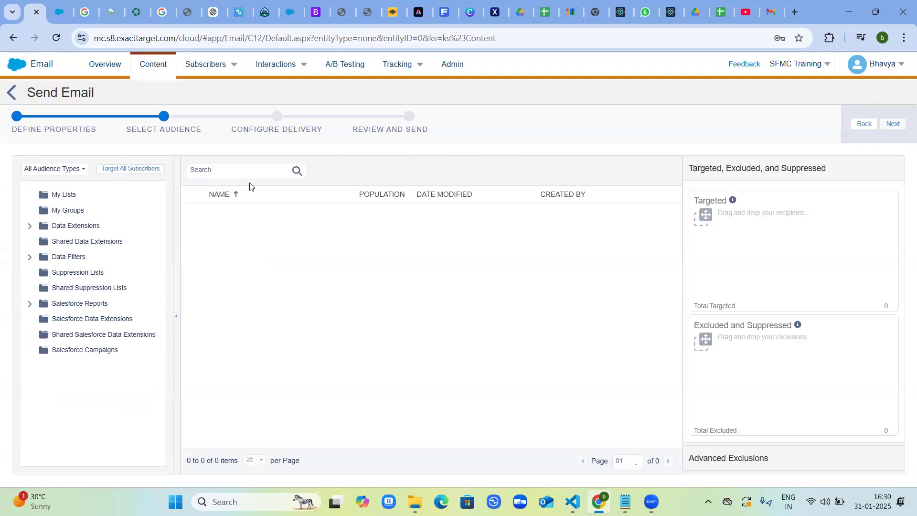
# Target the Test_NTOSubscribers data extension with the All Subscribers publication list and continue to the delivery configuration.
pyautogui.click(71, 225)
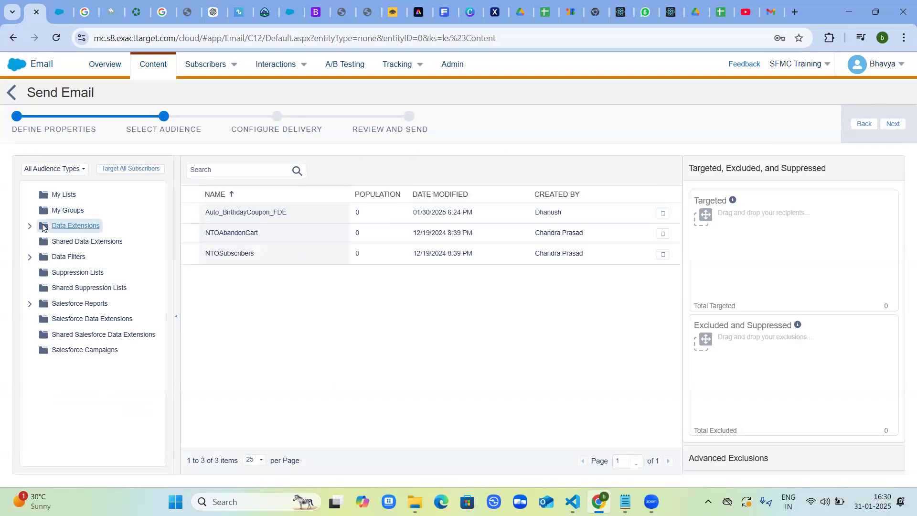
pyautogui.click(29, 227)
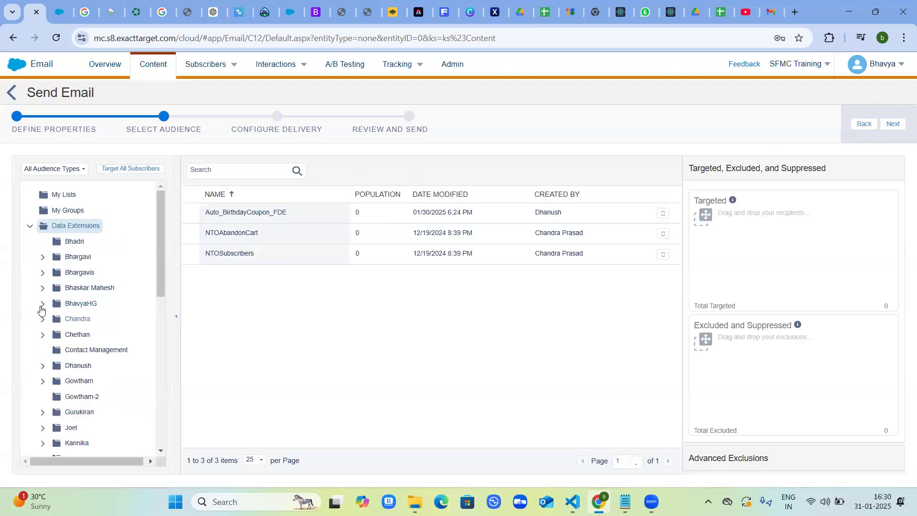
pyautogui.click(79, 303)
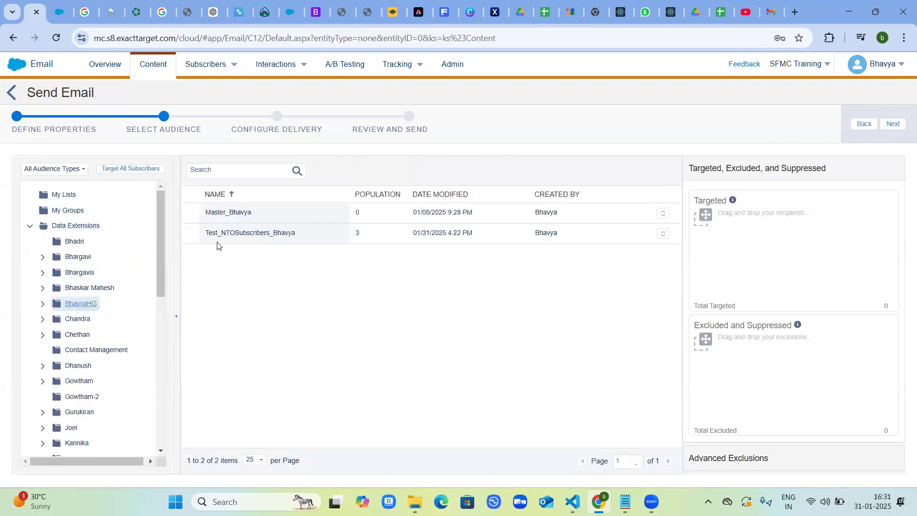
pyautogui.click(238, 240)
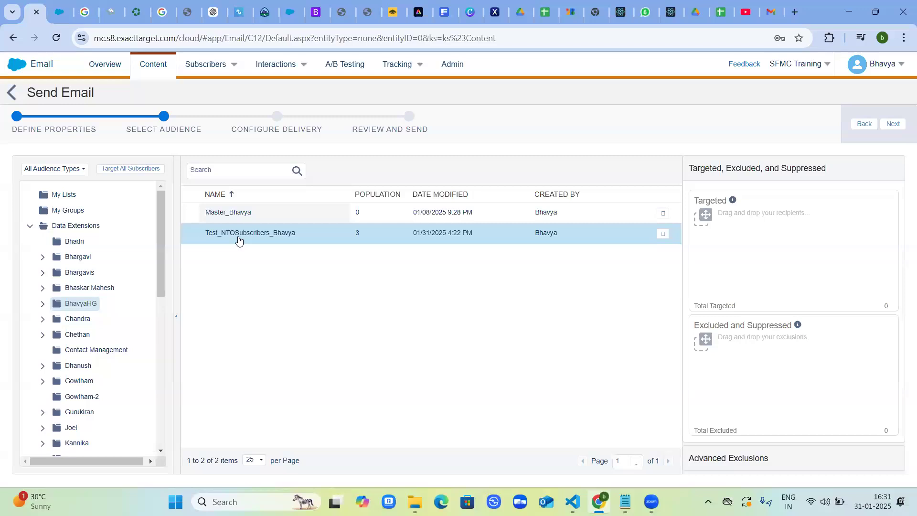
pyautogui.moveTo(239, 240); pyautogui.dragTo(721, 238)
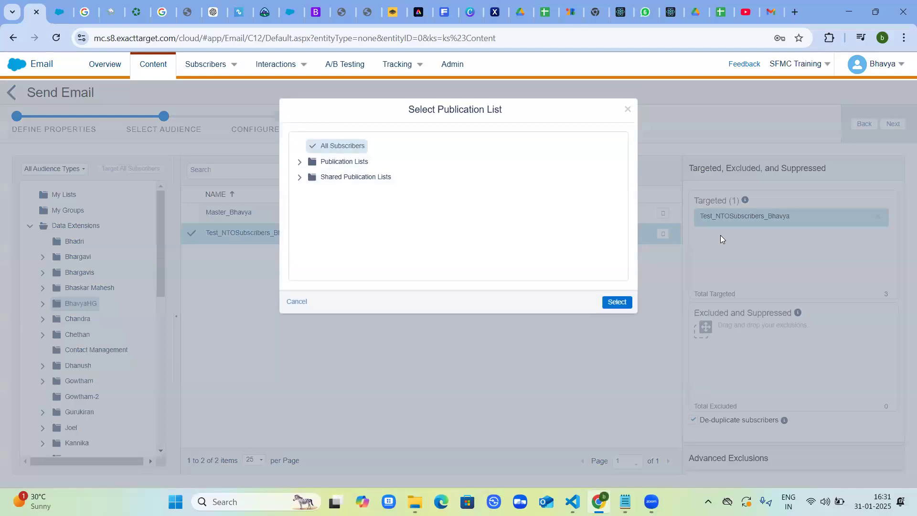
pyautogui.click(611, 303)
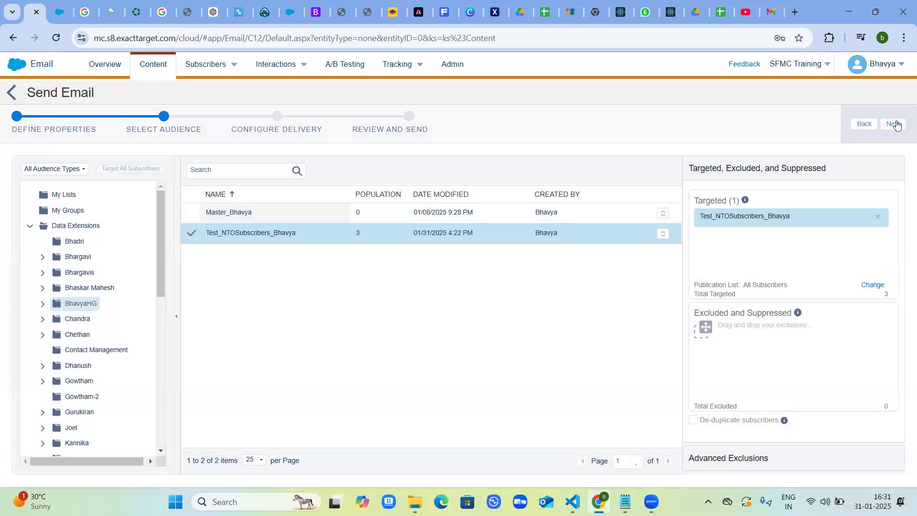
pyautogui.click(895, 124)
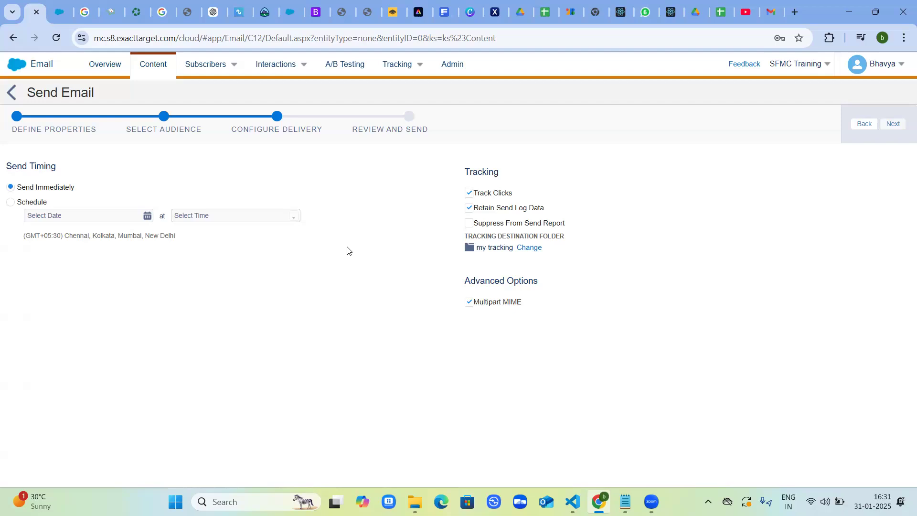
# Look through the available tracking destination folders, keeping my tracking as the folder.
pyautogui.moveTo(402, 62)
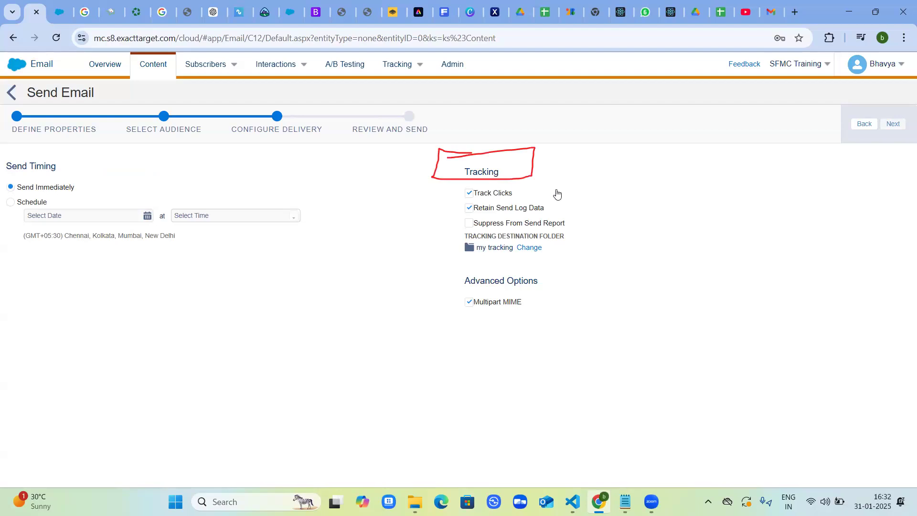
pyautogui.click(530, 248)
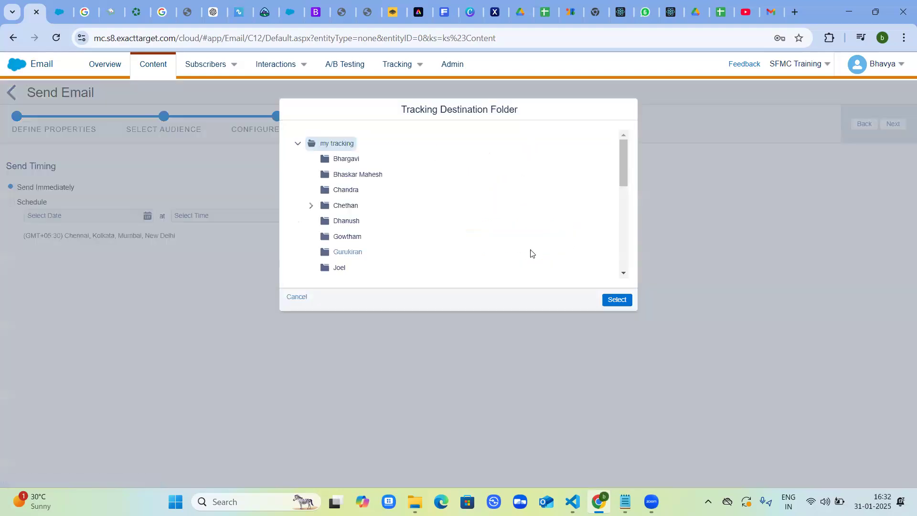
pyautogui.scroll(-1, 386, 255)
pyautogui.scroll(1, 385, 255)
pyautogui.scroll(1, 385, 255)
pyautogui.scroll(-1, 385, 255)
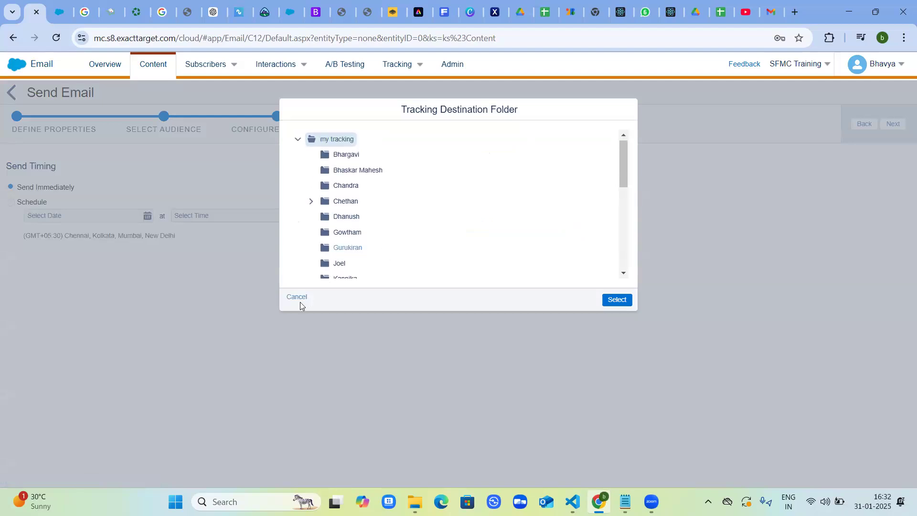
pyautogui.click(295, 297)
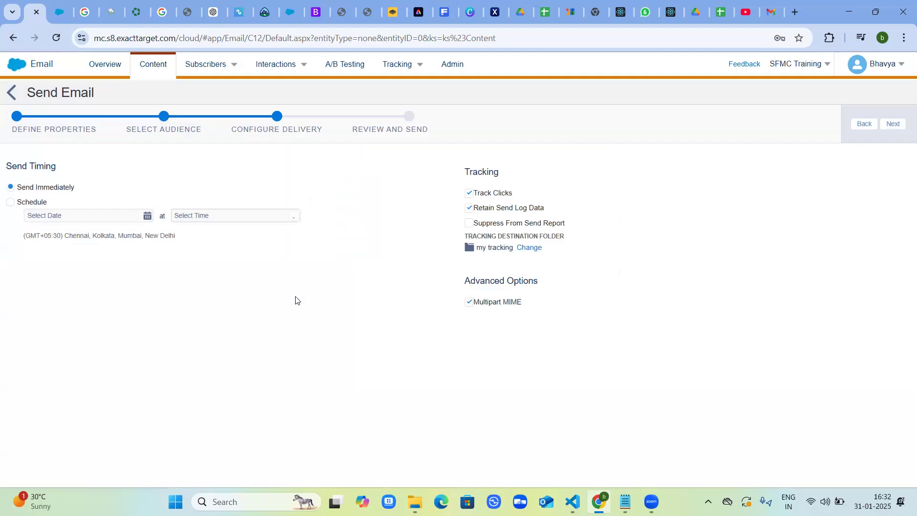
# Keep immediate delivery, review the send summary, confirm that the information is correct, and send the email.
pyautogui.click(893, 125)
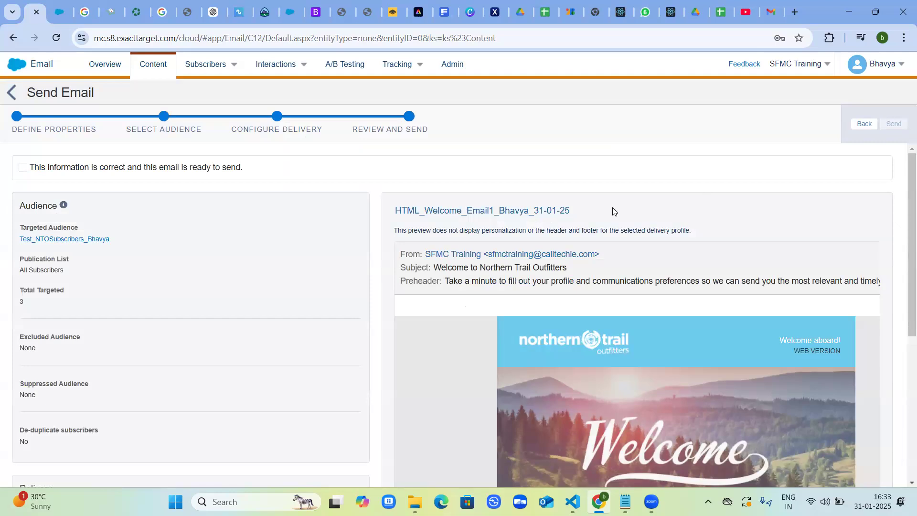
pyautogui.scroll(-1, 682, 241)
pyautogui.scroll(1, 682, 242)
pyautogui.click(23, 169)
pyautogui.click(23, 168)
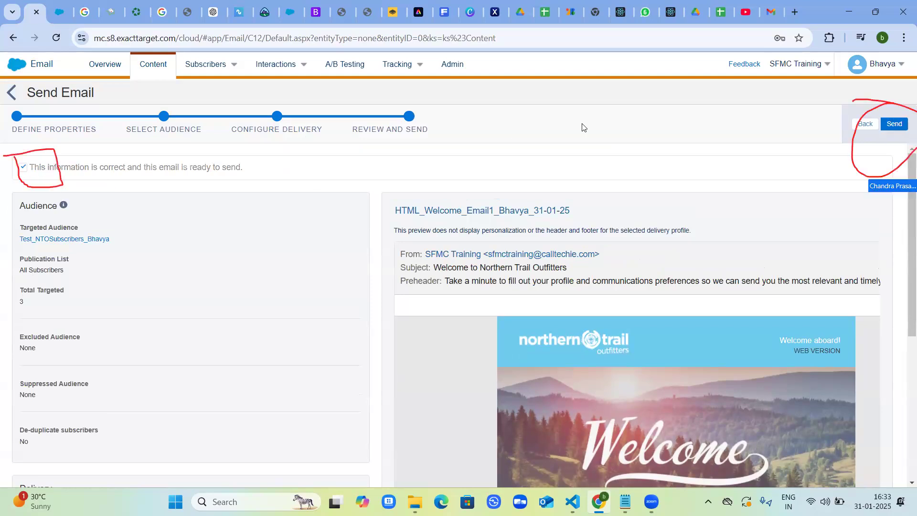
pyautogui.click(891, 124)
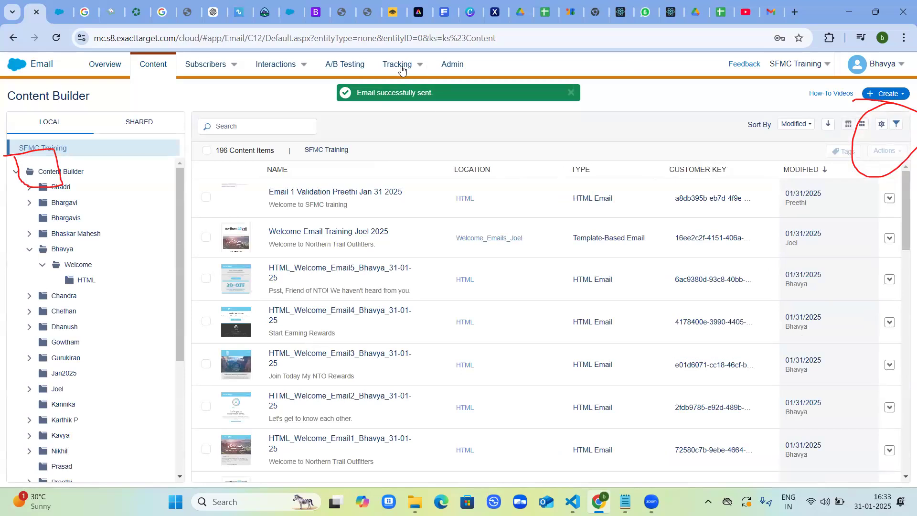
# Create a tracking folder named with the account owner's first name under My Tracking and open it.
pyautogui.moveTo(402, 70)
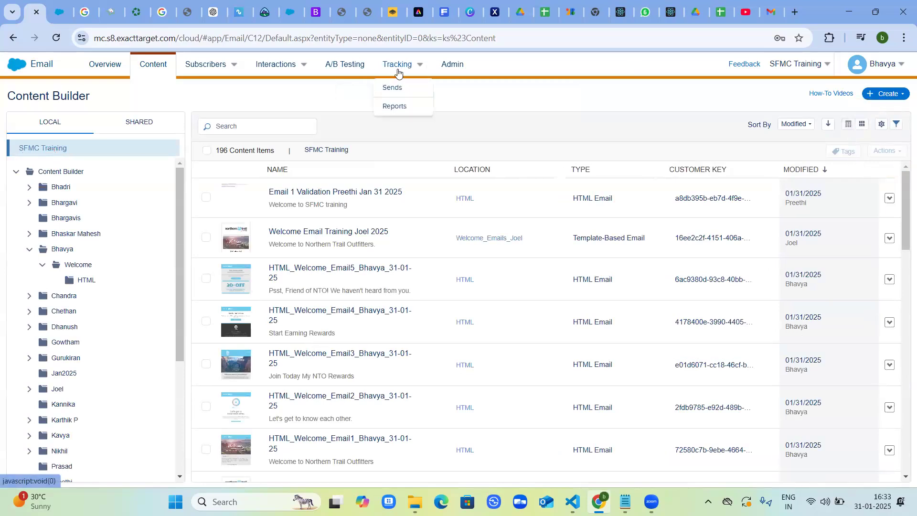
pyautogui.click(398, 71)
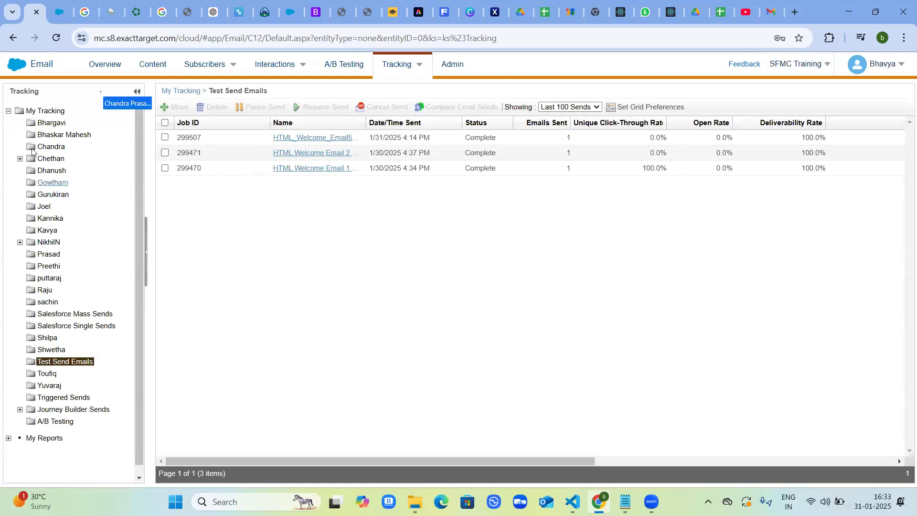
pyautogui.rightClick(50, 113)
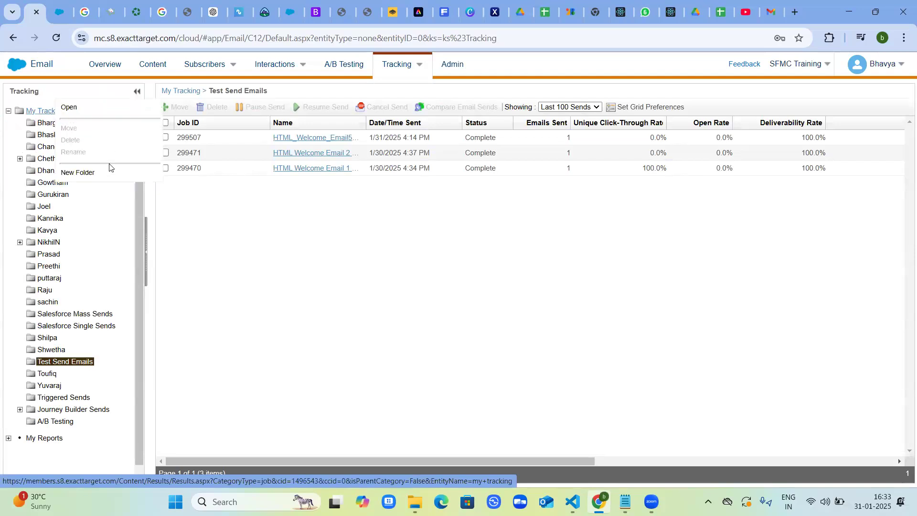
pyautogui.click(95, 174)
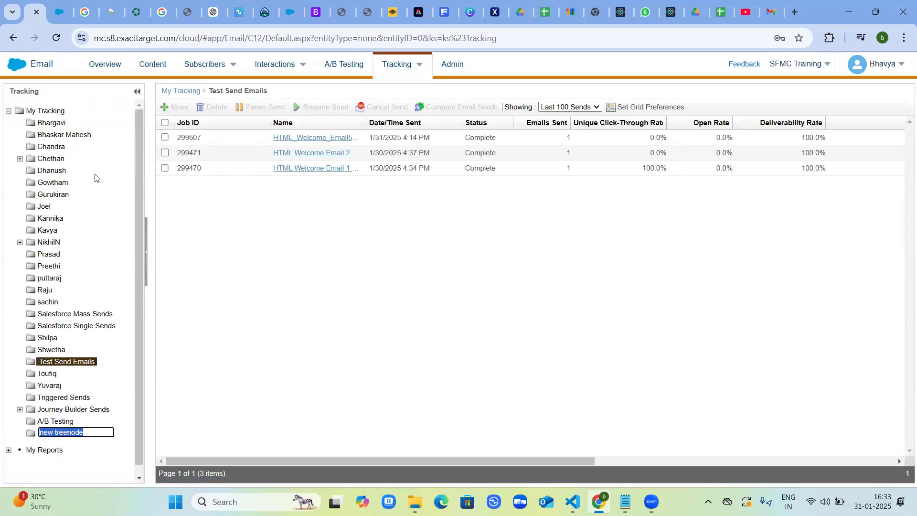
pyautogui.write('Bhavya')
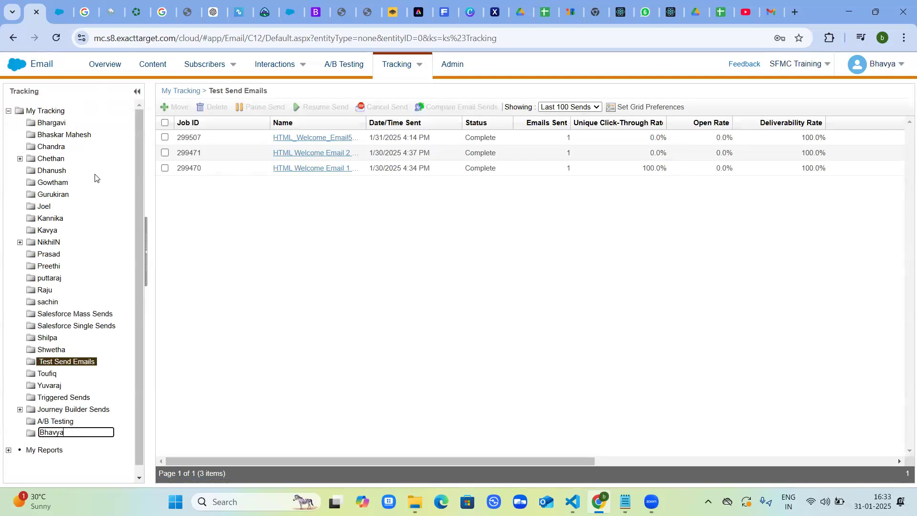
pyautogui.press('Return')
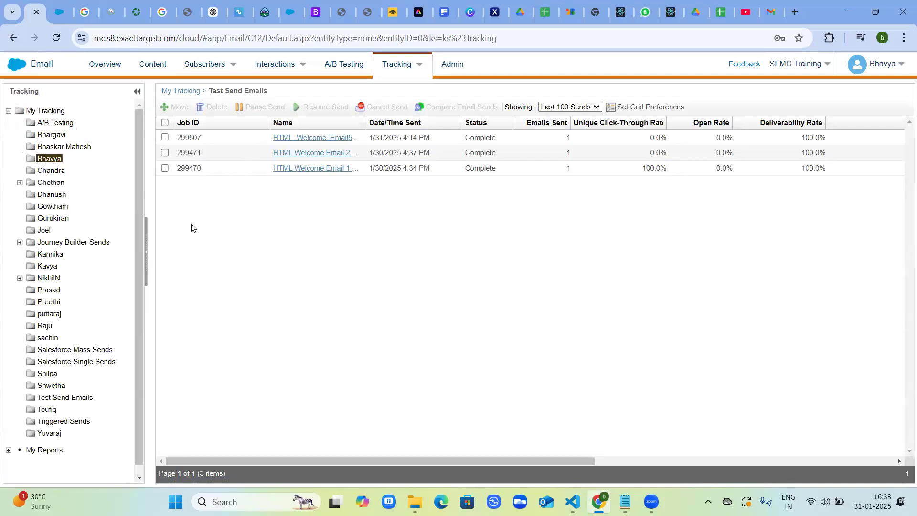
pyautogui.click(59, 162)
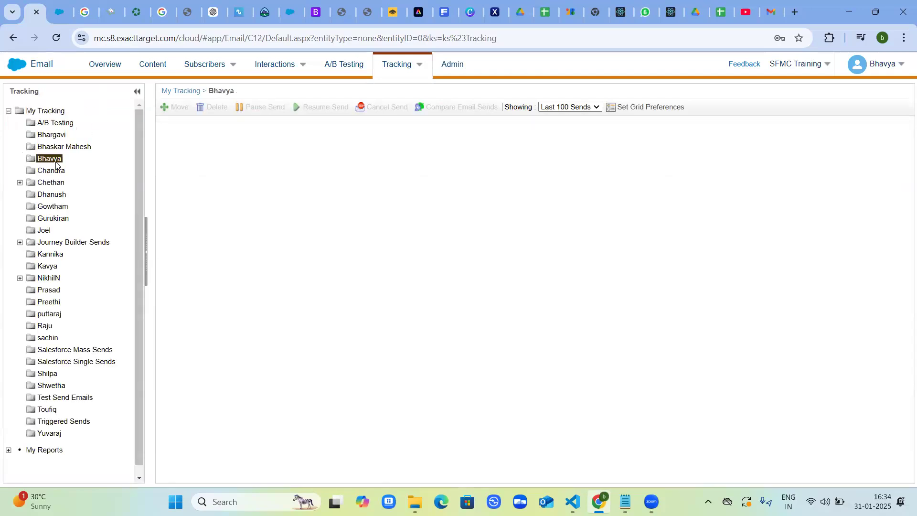
# List the sends stored directly in My Tracking and widen the Name column to fit the full email names.
pyautogui.click(53, 111)
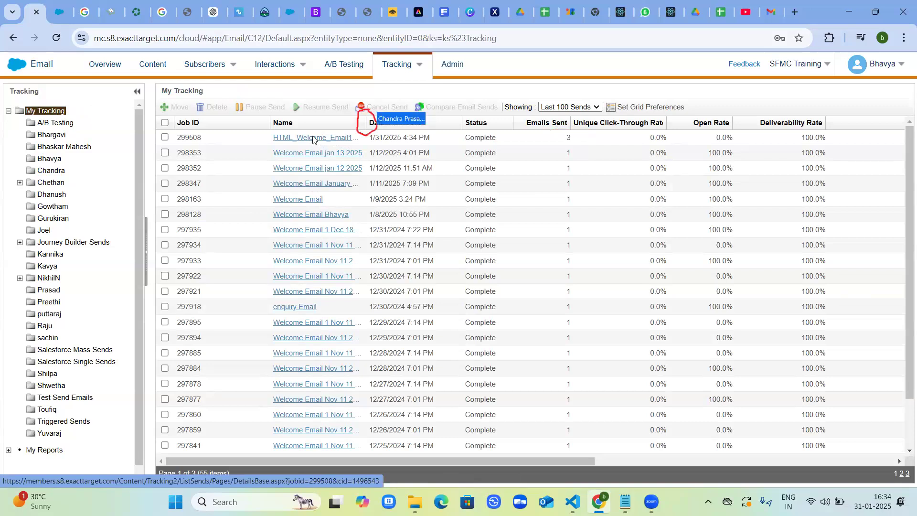
pyautogui.moveTo(366, 117); pyautogui.dragTo(406, 123)
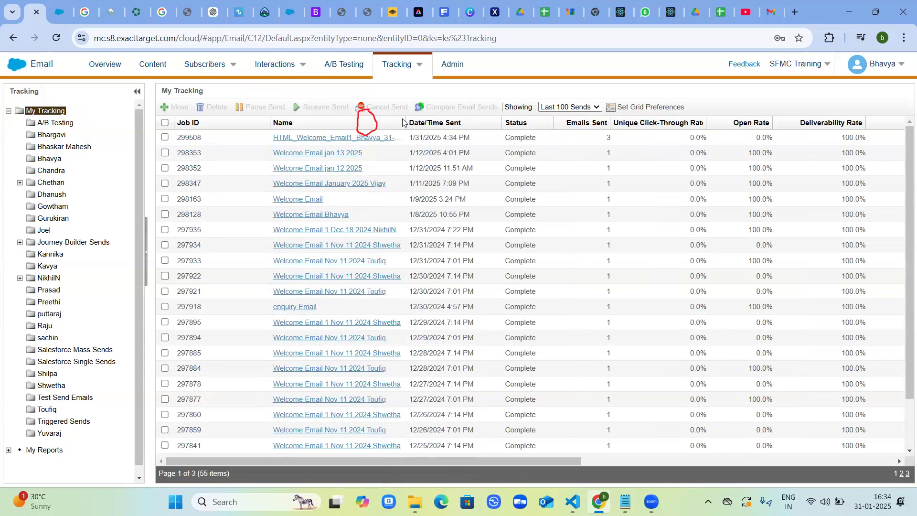
pyautogui.moveTo(405, 119); pyautogui.dragTo(448, 124)
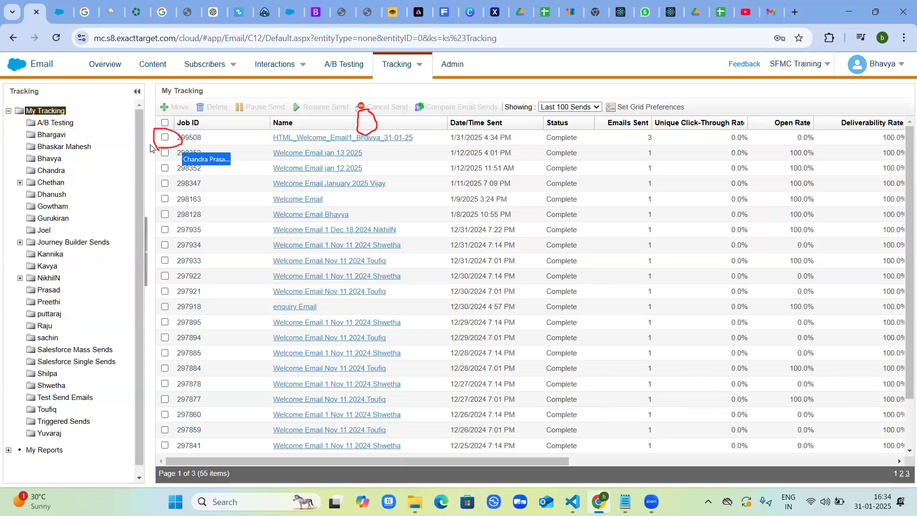
pyautogui.click(165, 137)
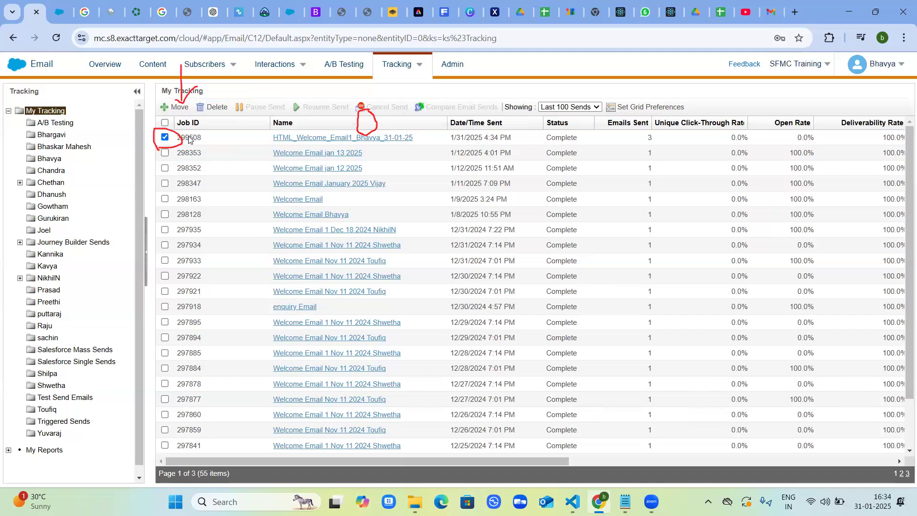
pyautogui.click(181, 107)
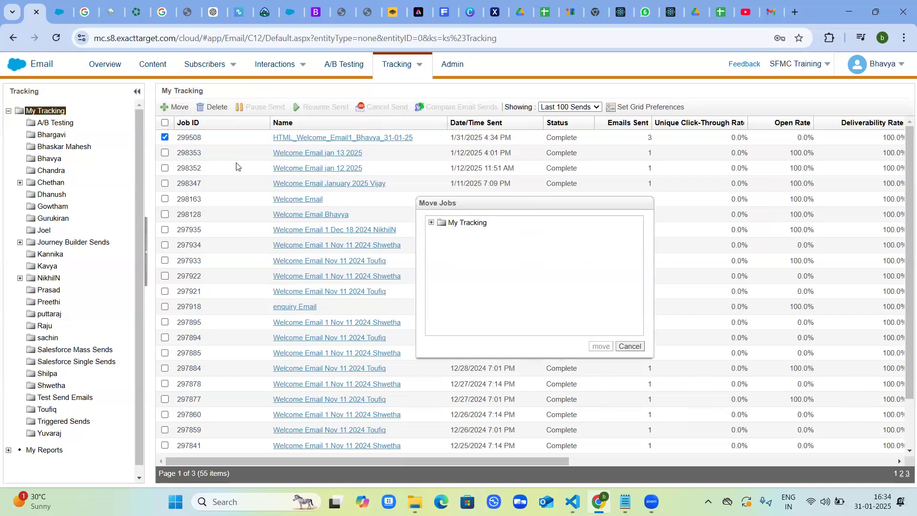
pyautogui.click(51, 159)
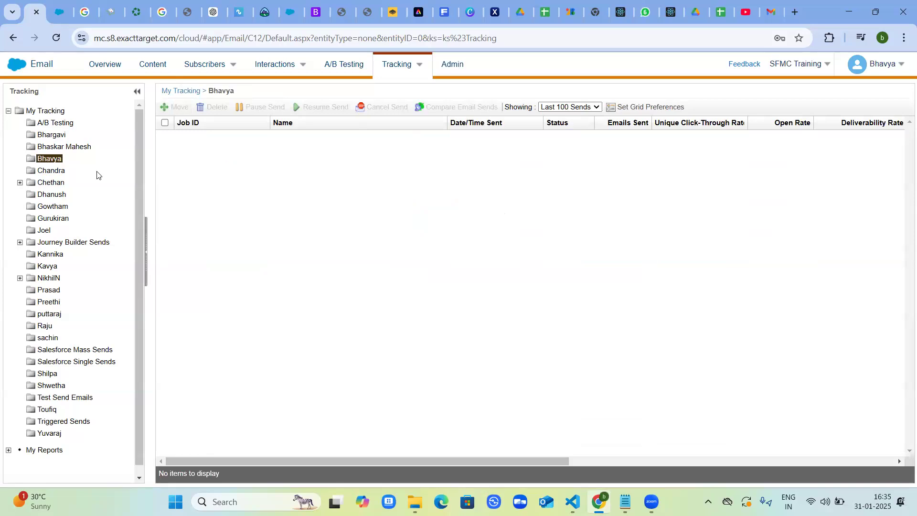
pyautogui.click(46, 111)
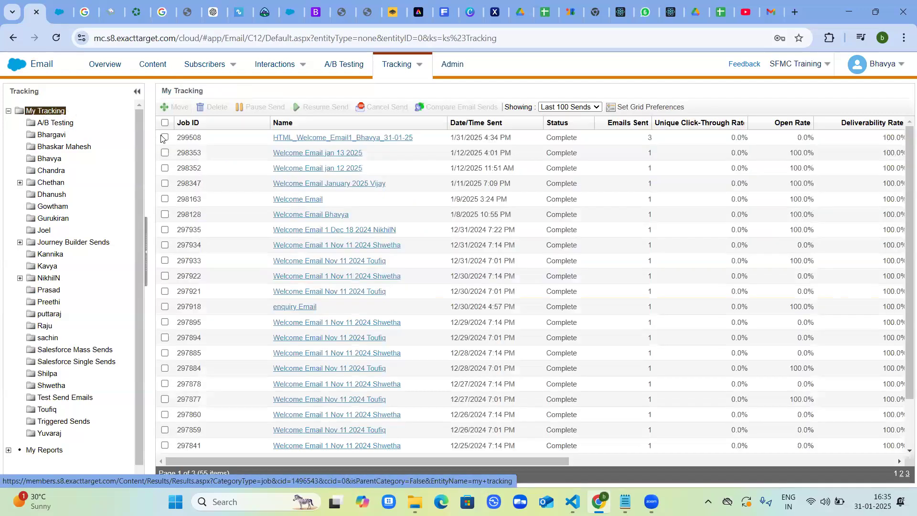
# Move the HTML Welcome Email 1 send dated 31-01-25 from My Tracking into the account owner's tracking folder.
pyautogui.click(165, 138)
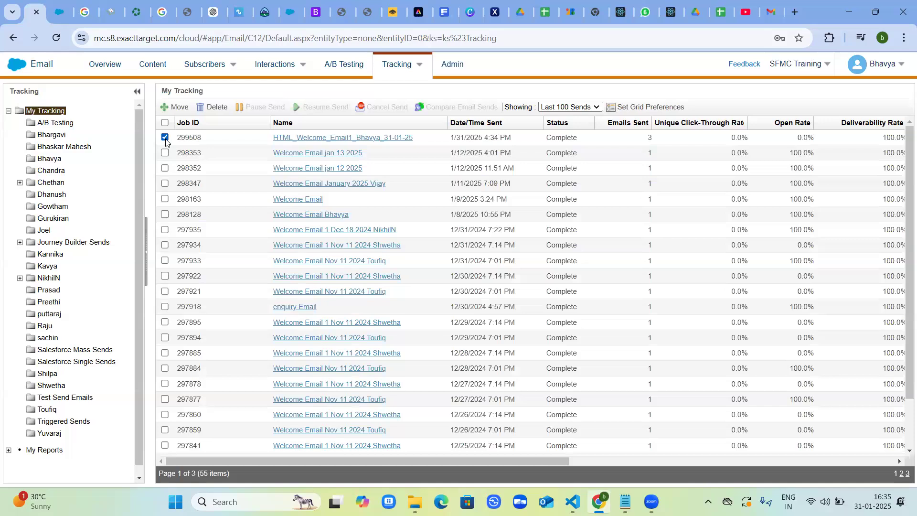
pyautogui.click(178, 110)
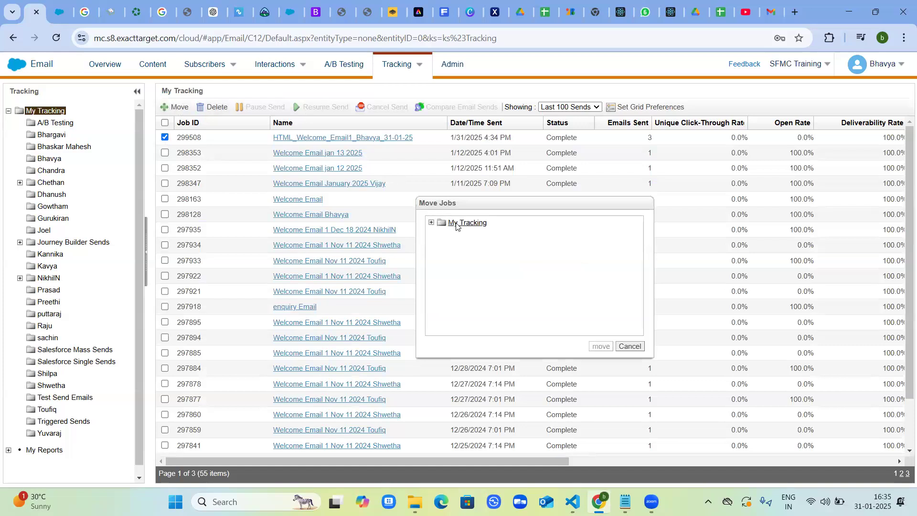
pyautogui.click(432, 223)
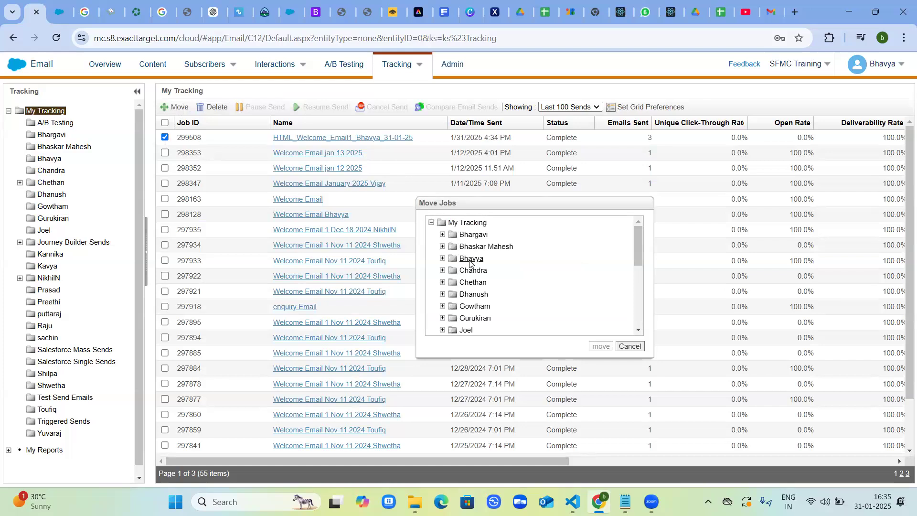
pyautogui.click(470, 259)
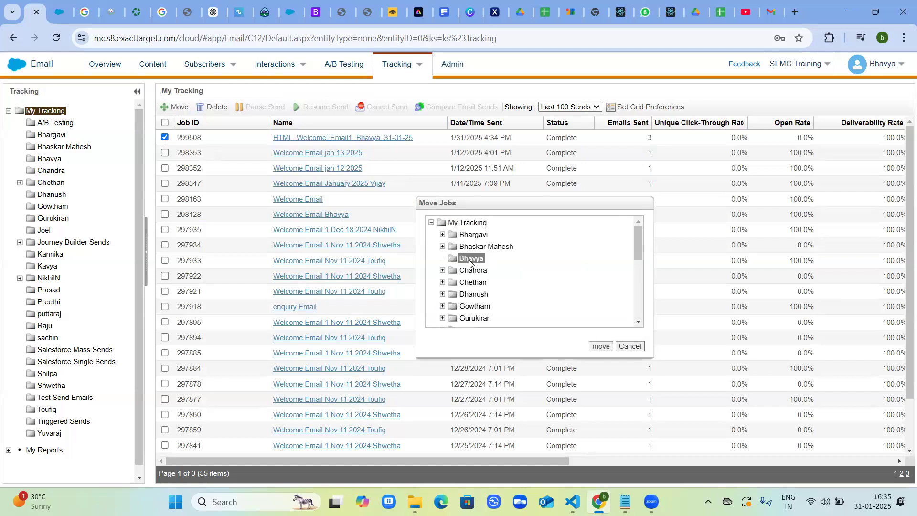
pyautogui.click(597, 347)
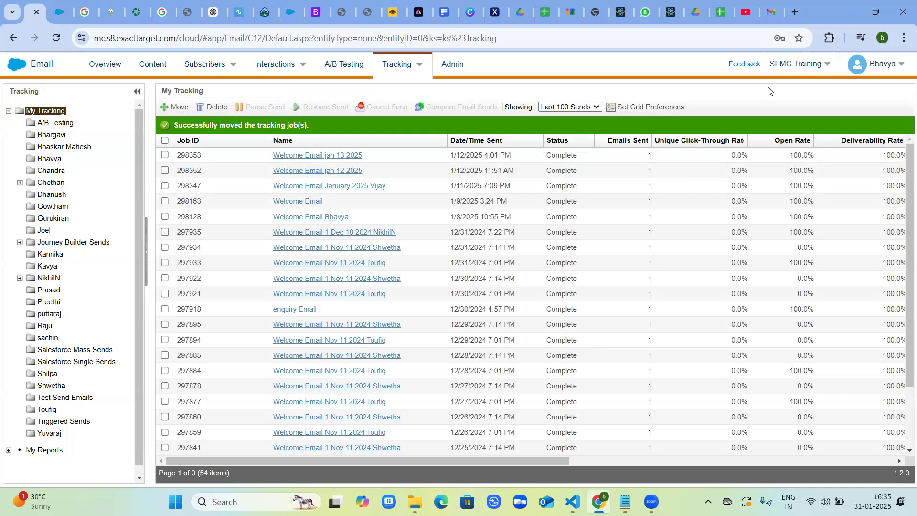
# Switch to Gmail and refresh the inbox to check for the sent welcome emails.
pyautogui.click(769, 17)
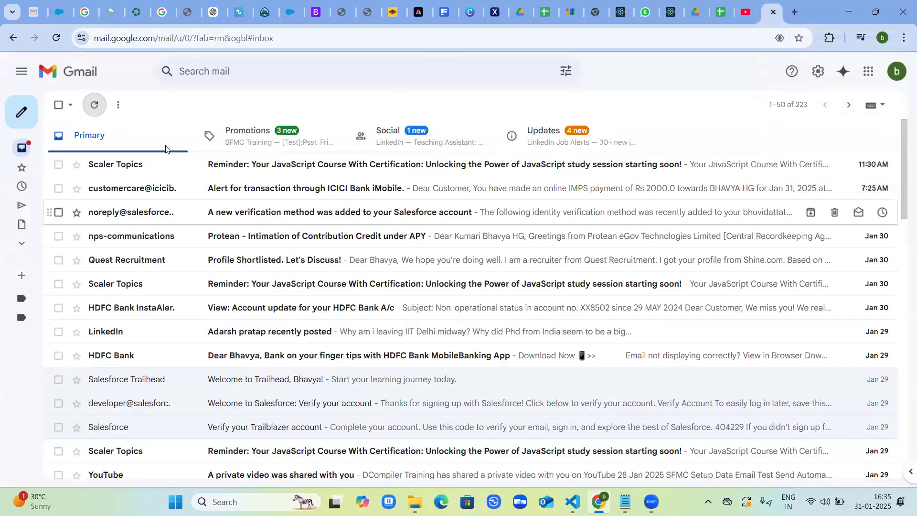
pyautogui.click(96, 104)
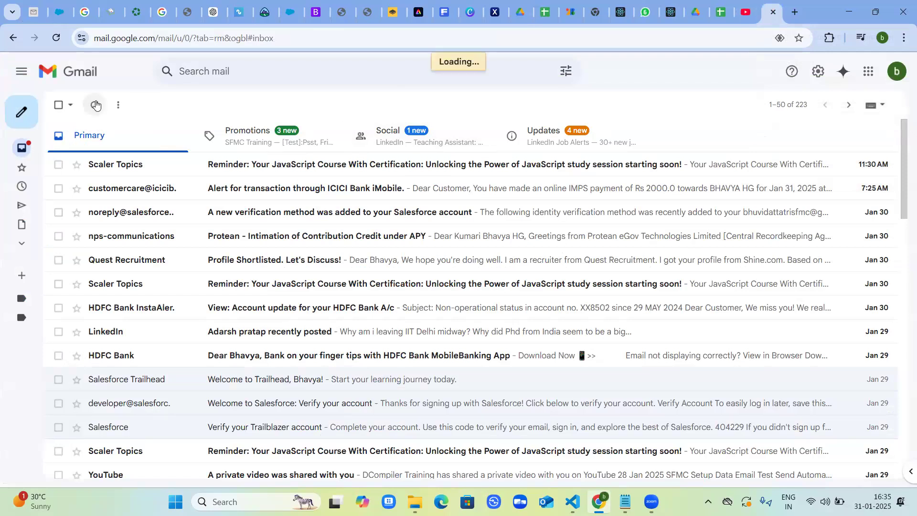
pyautogui.click(96, 104)
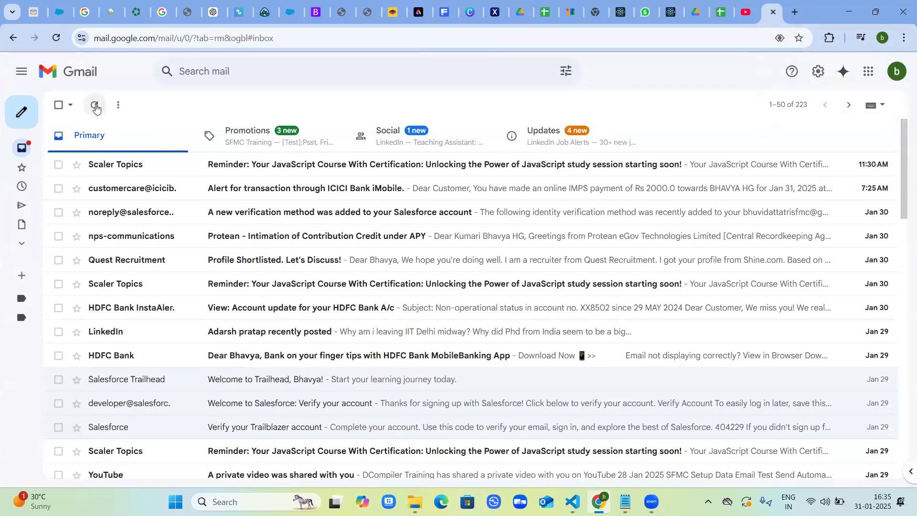
pyautogui.click(96, 105)
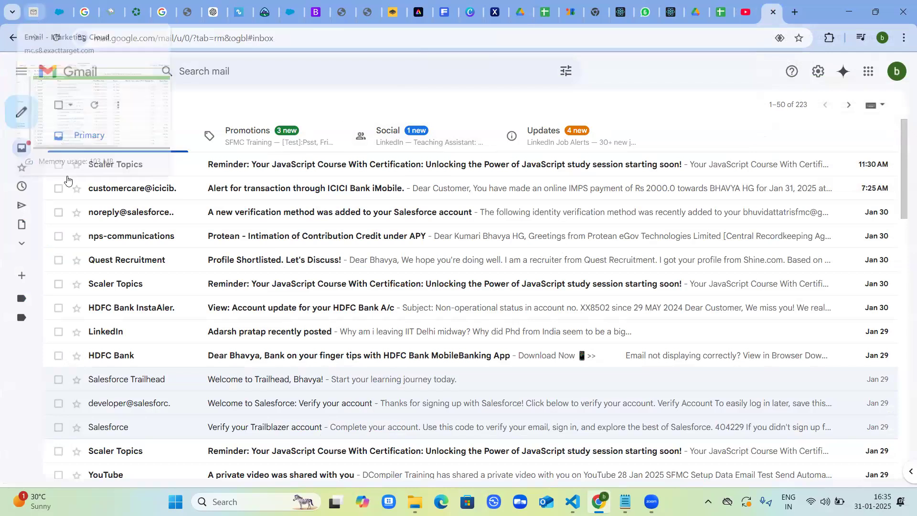
# Open the Welcome to Northern Trail Outfitters conversation in Promotions and examine the greeting, signup source and content of each message.
pyautogui.click(250, 134)
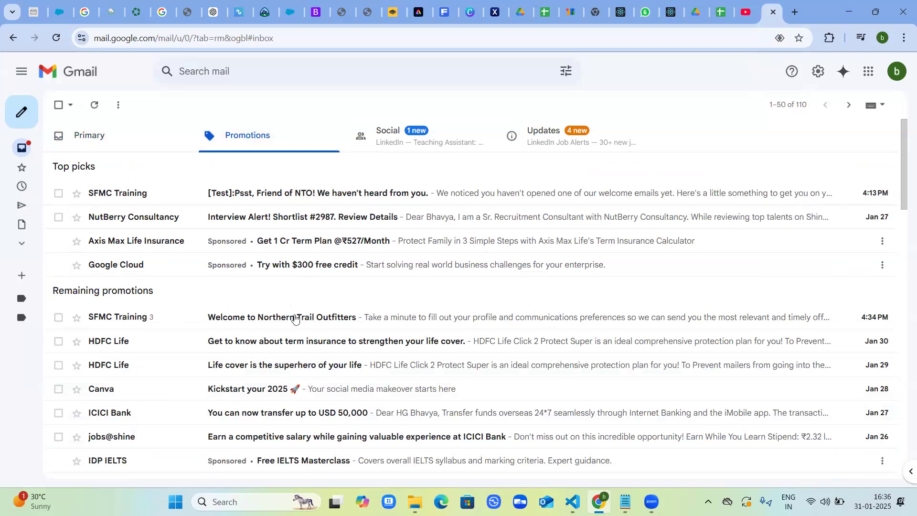
pyautogui.scroll(-1, 295, 319)
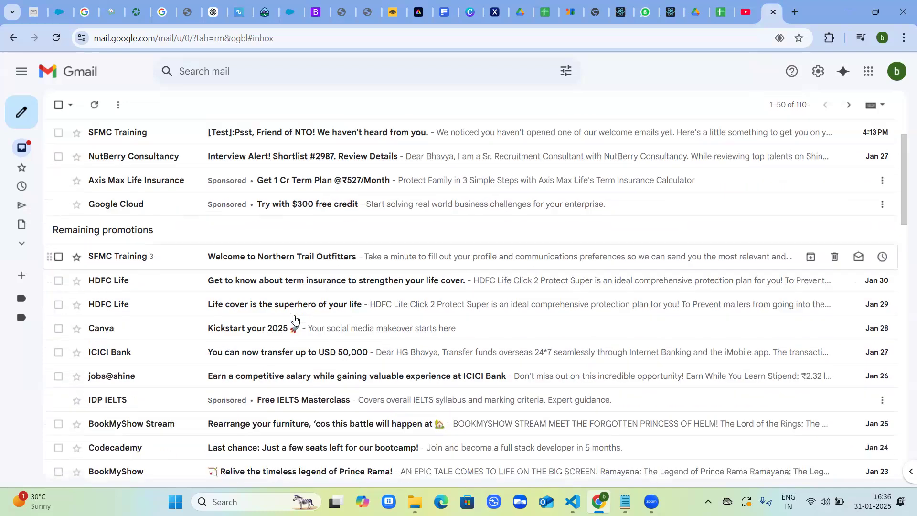
pyautogui.click(314, 263)
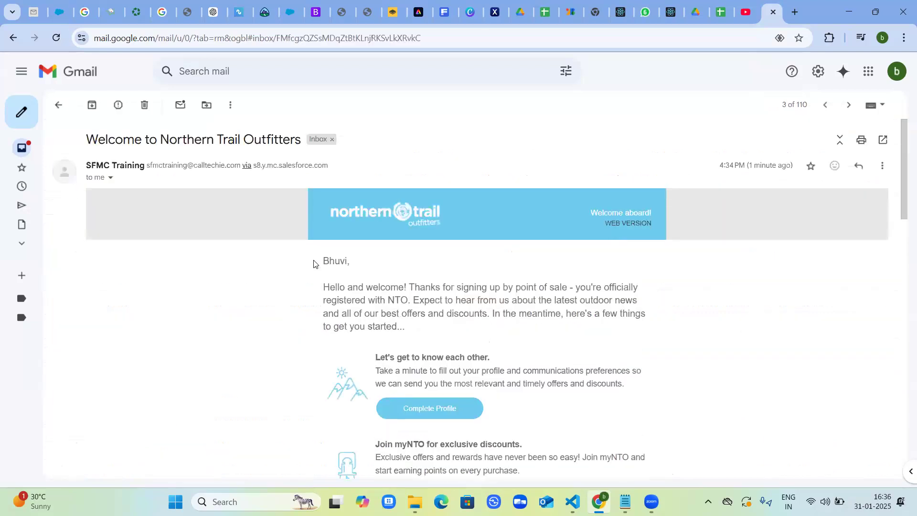
pyautogui.scroll(-1, 314, 263)
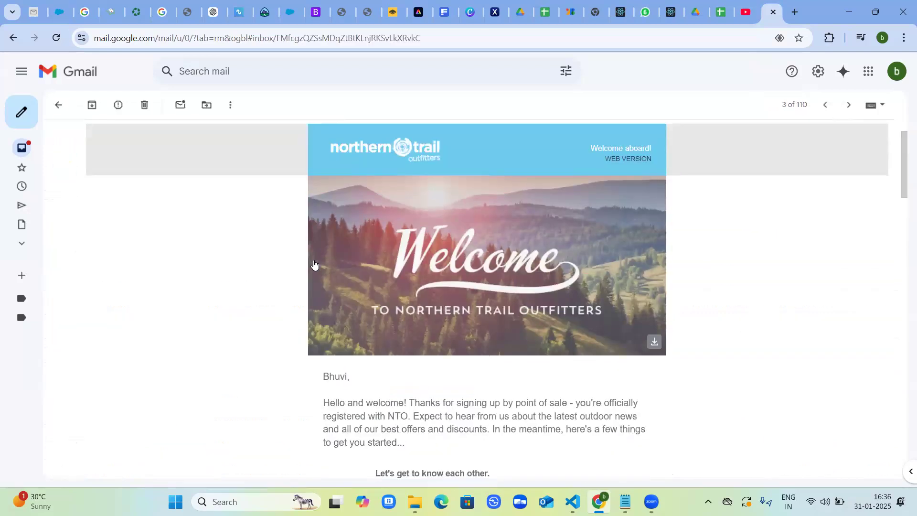
pyautogui.scroll(-3, 314, 264)
pyautogui.scroll(5, 313, 262)
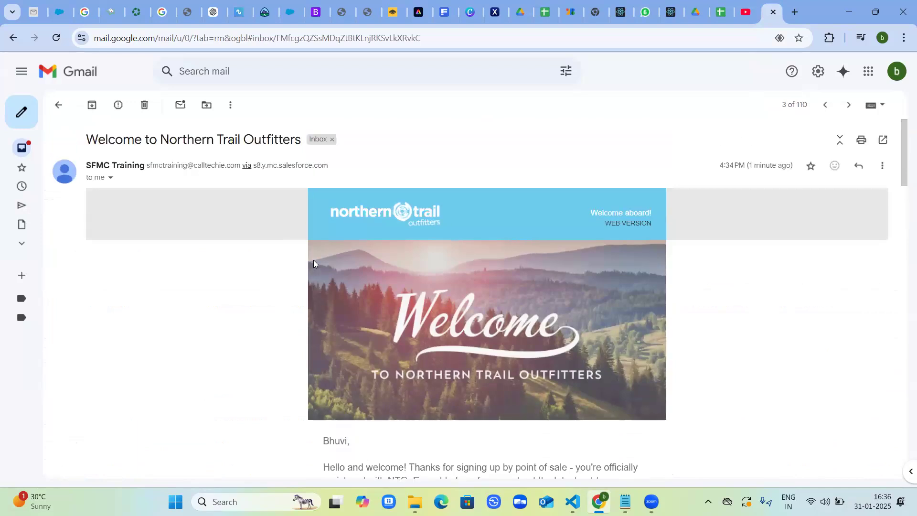
pyautogui.scroll(-7, 313, 260)
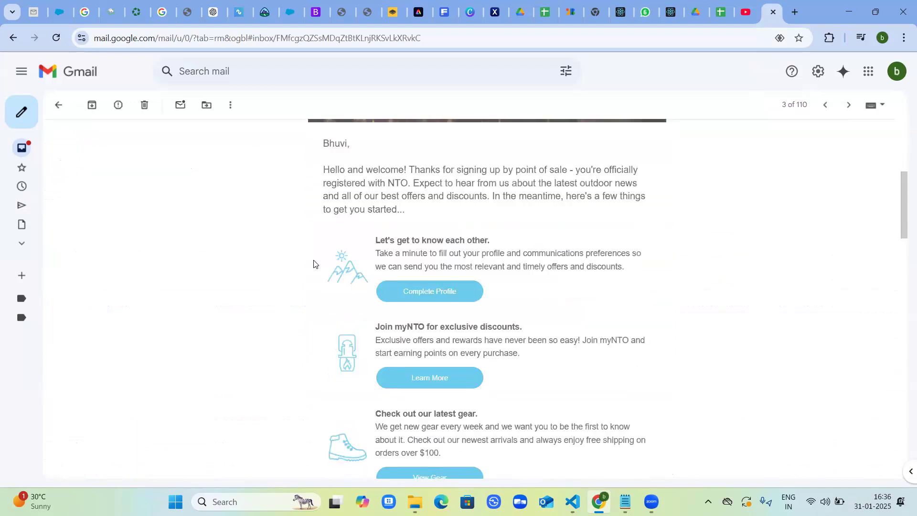
pyautogui.scroll(-9, 314, 263)
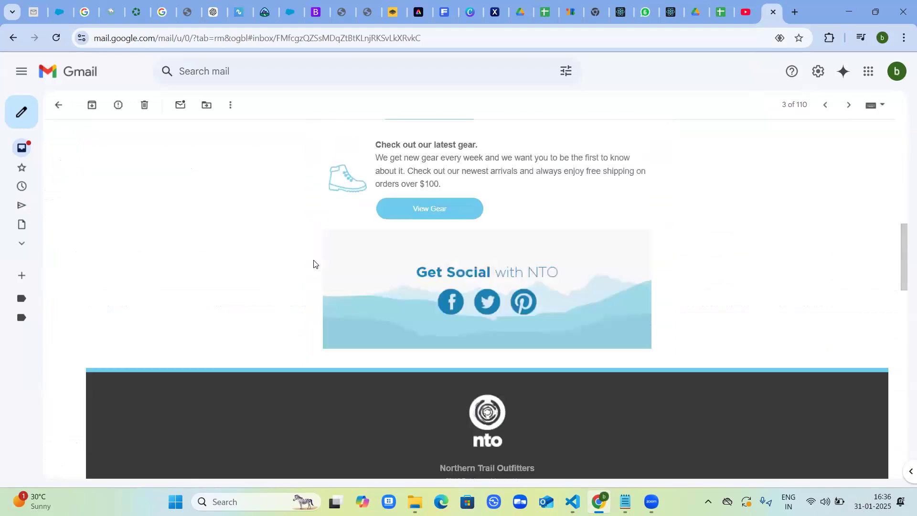
pyautogui.scroll(-9, 314, 262)
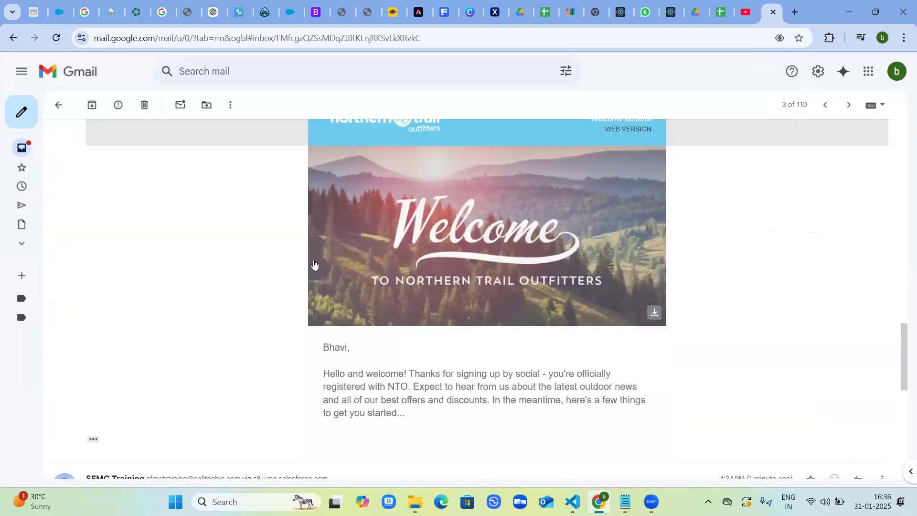
pyautogui.scroll(-3, 314, 264)
pyautogui.scroll(-7, 314, 262)
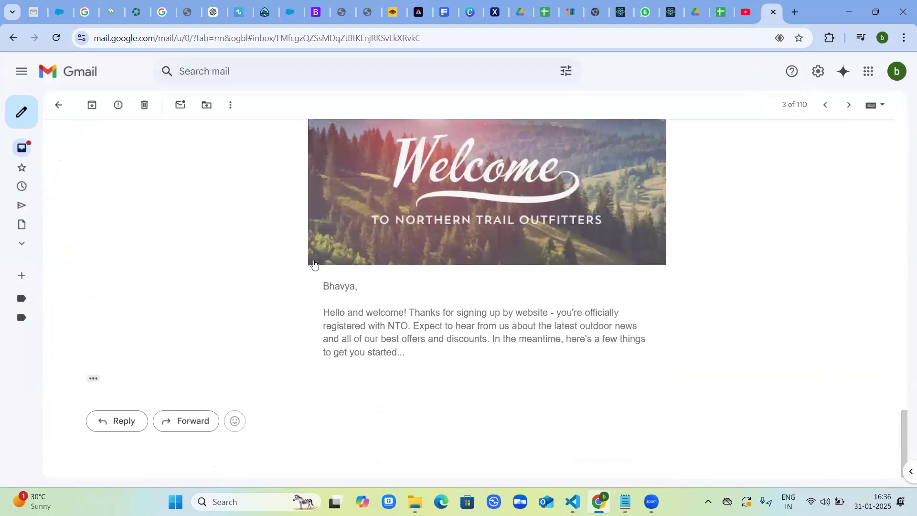
pyautogui.scroll(1, 314, 263)
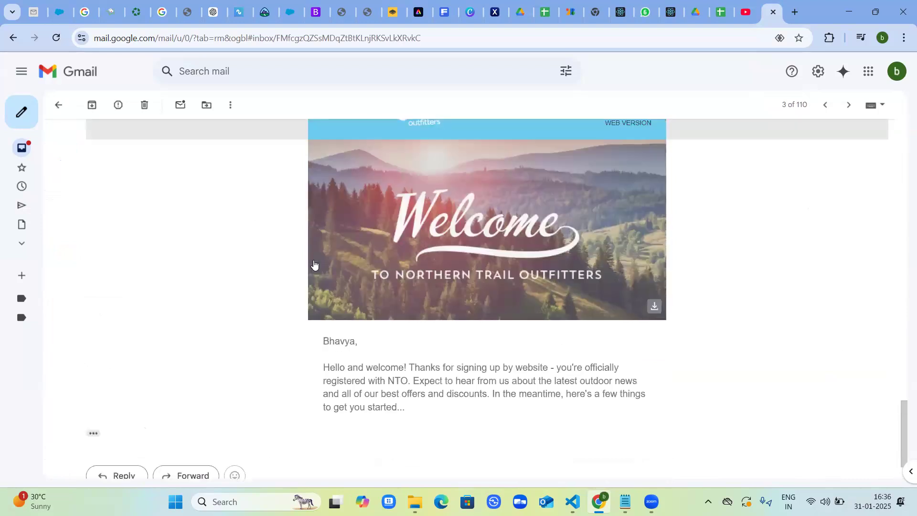
# Expand the trimmed content of the last welcome message and show the full mailbox navigation.
pyautogui.click(231, 108)
pyautogui.click(188, 190)
pyautogui.click(93, 434)
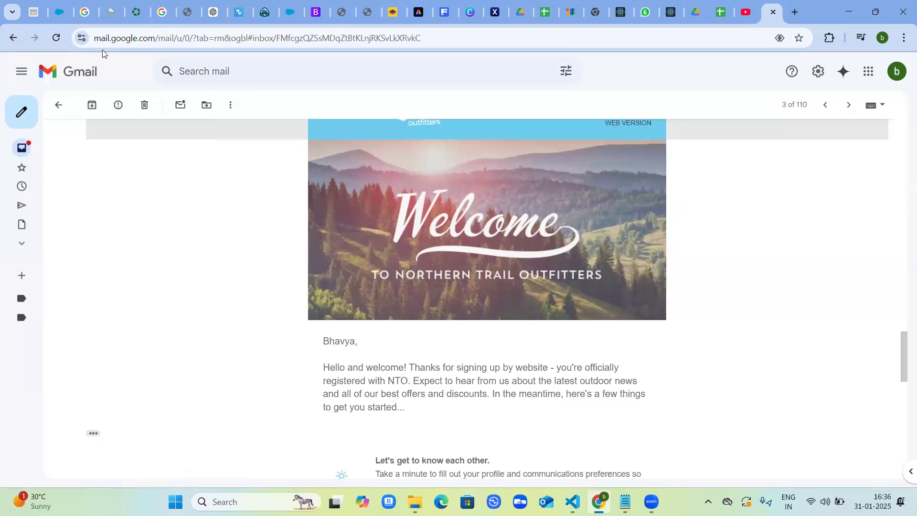
pyautogui.click(24, 75)
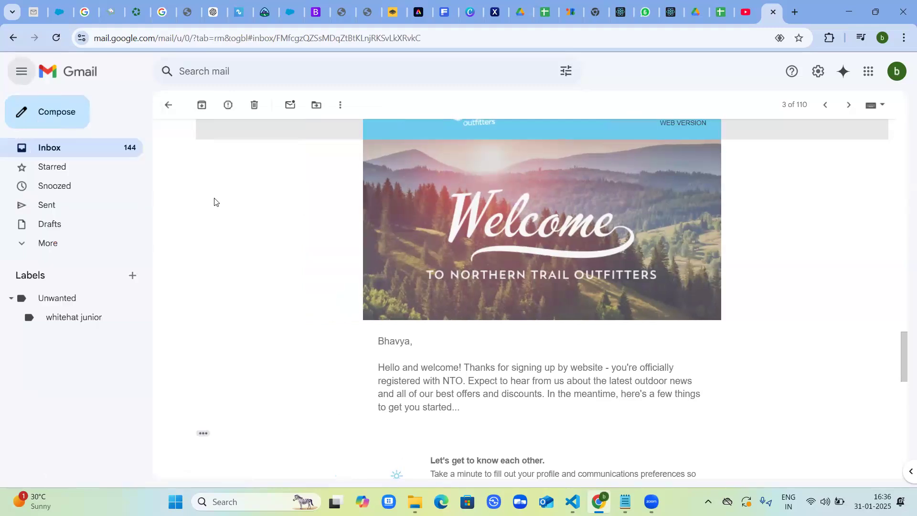
# Move the Welcome to Northern Trail Outfitters conversation from Promotions to Primary and show the Primary inbox.
pyautogui.click(70, 149)
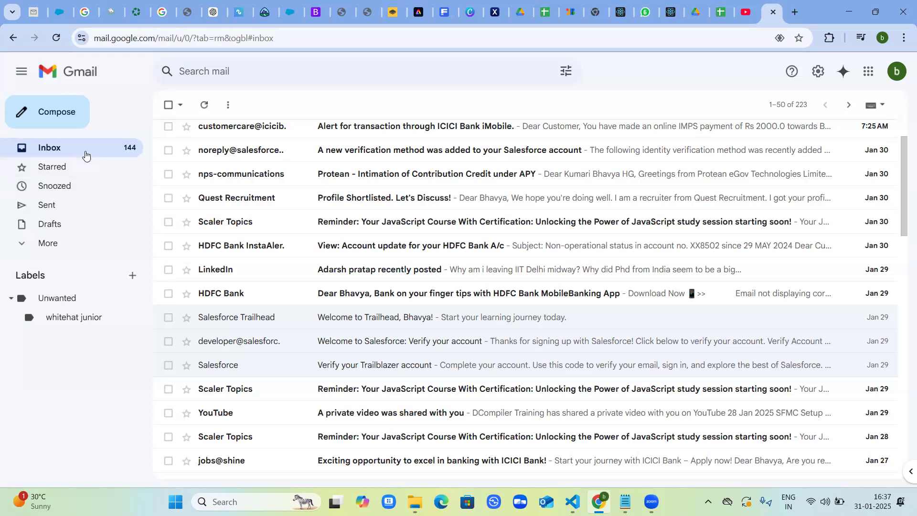
pyautogui.click(12, 37)
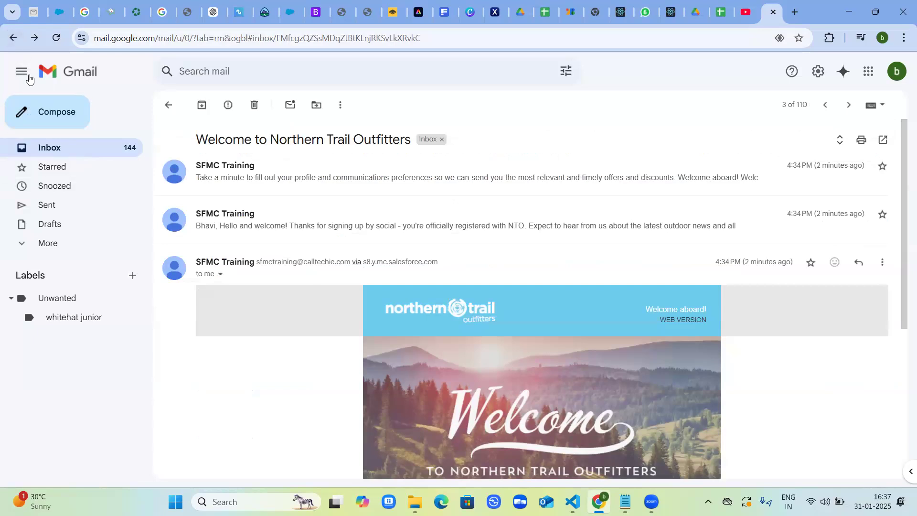
pyautogui.click(60, 143)
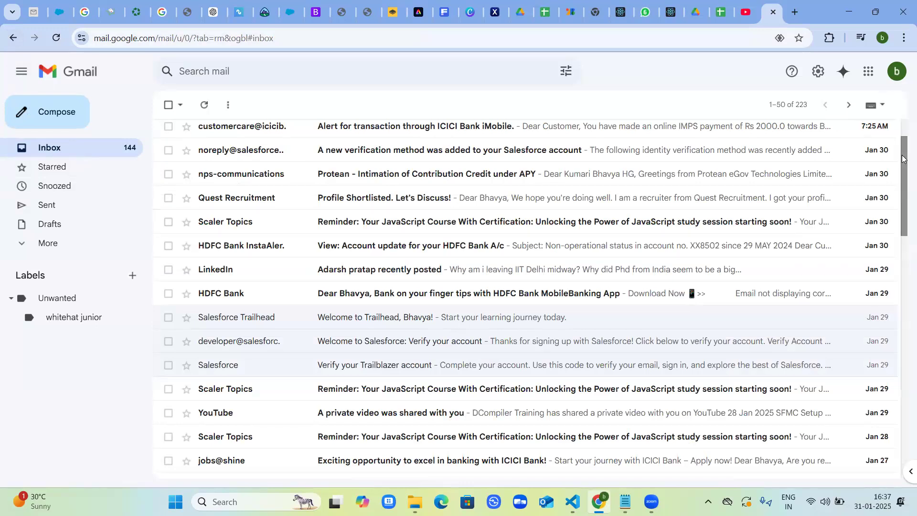
pyautogui.moveTo(902, 158); pyautogui.dragTo(899, 126)
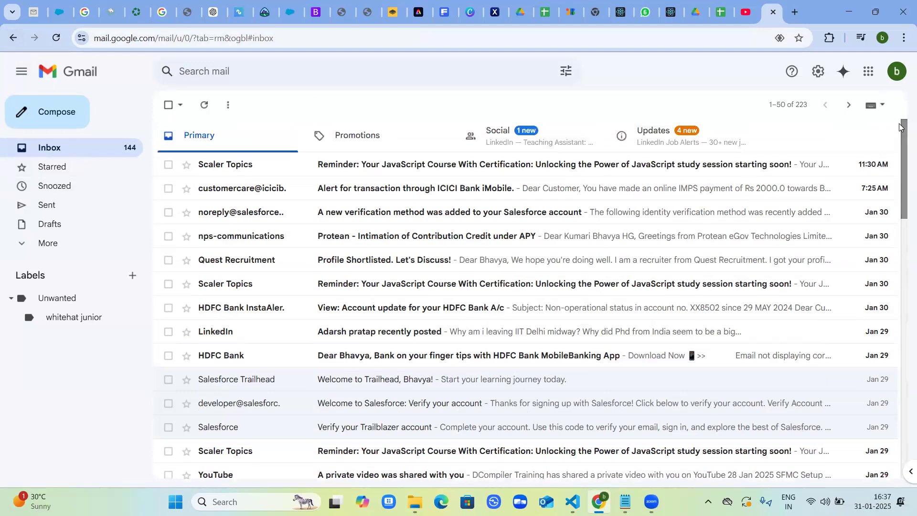
pyautogui.click(360, 137)
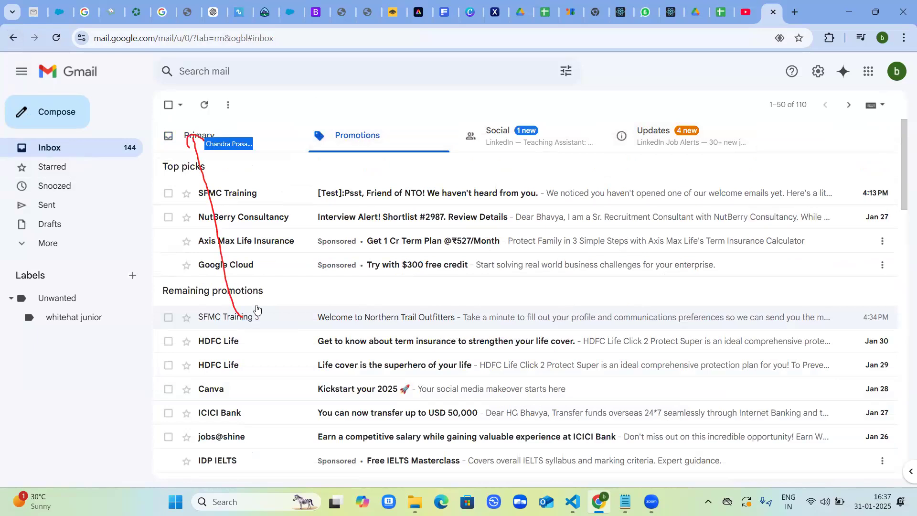
pyautogui.moveTo(256, 315); pyautogui.dragTo(180, 123)
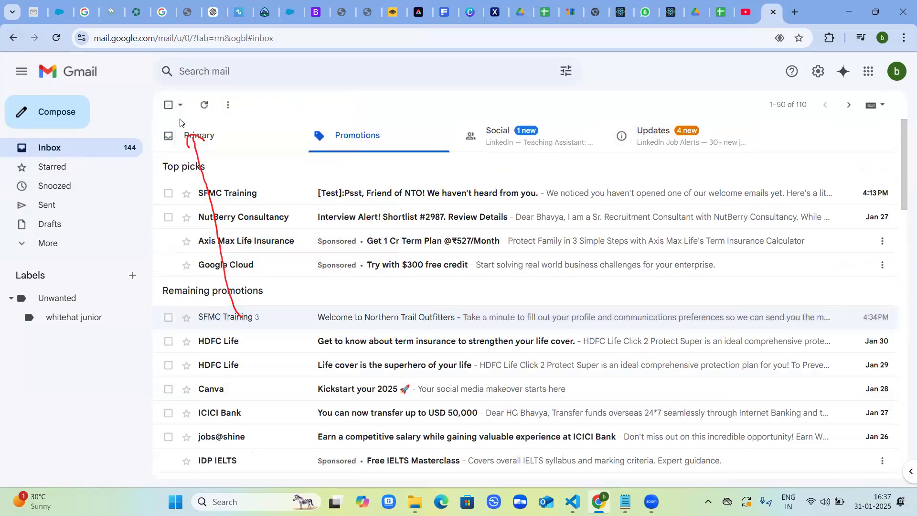
pyautogui.moveTo(257, 317); pyautogui.dragTo(159, 125)
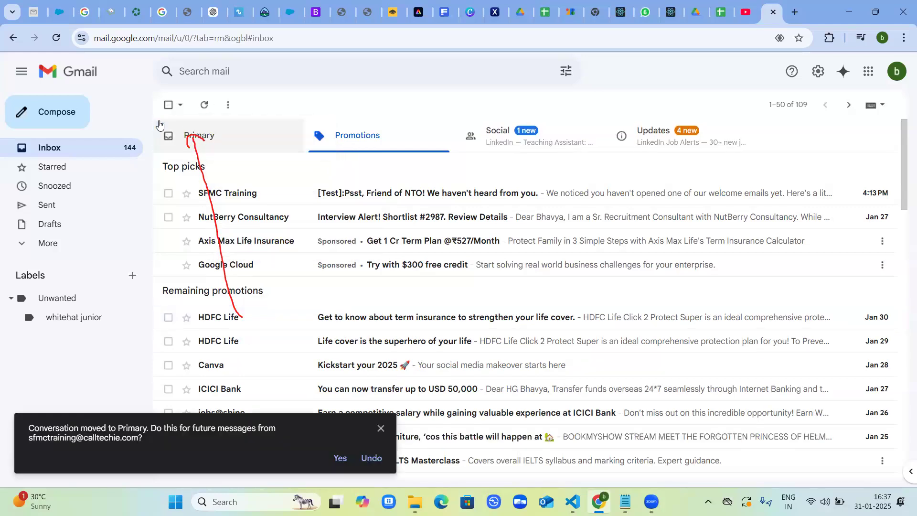
pyautogui.click(97, 149)
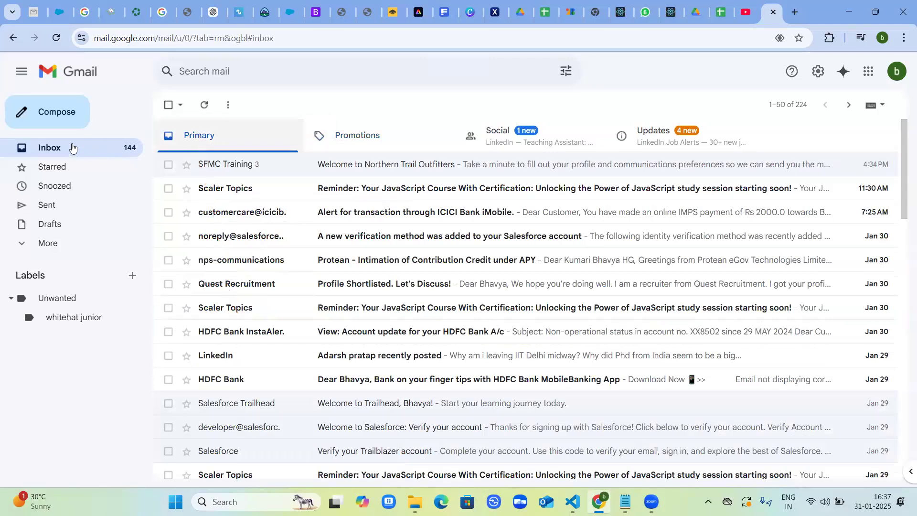
# Move the "[Test]:Psst, Friend of NTO!" email from Promotions to Primary and return to the Primary inbox.
pyautogui.click(357, 146)
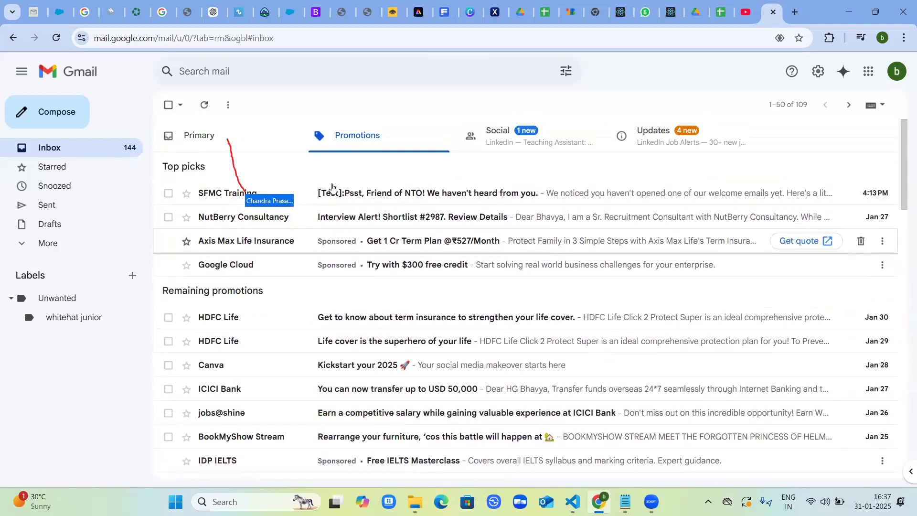
pyautogui.moveTo(346, 193); pyautogui.dragTo(156, 124)
pyautogui.moveTo(152, 125); pyautogui.dragTo(152, 126)
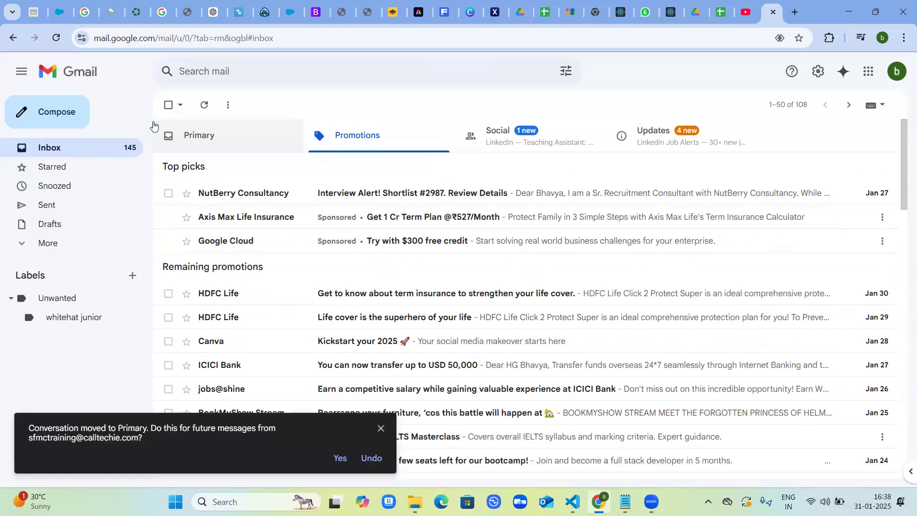
pyautogui.click(76, 143)
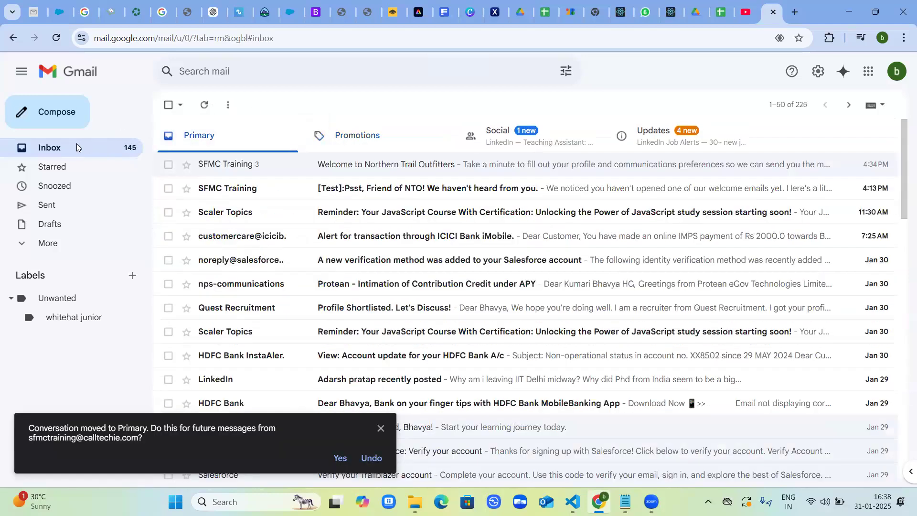
# Open the "[Test]:Psst, Friend of NTO!" email and examine its header, message and coupon.
pyautogui.click(358, 192)
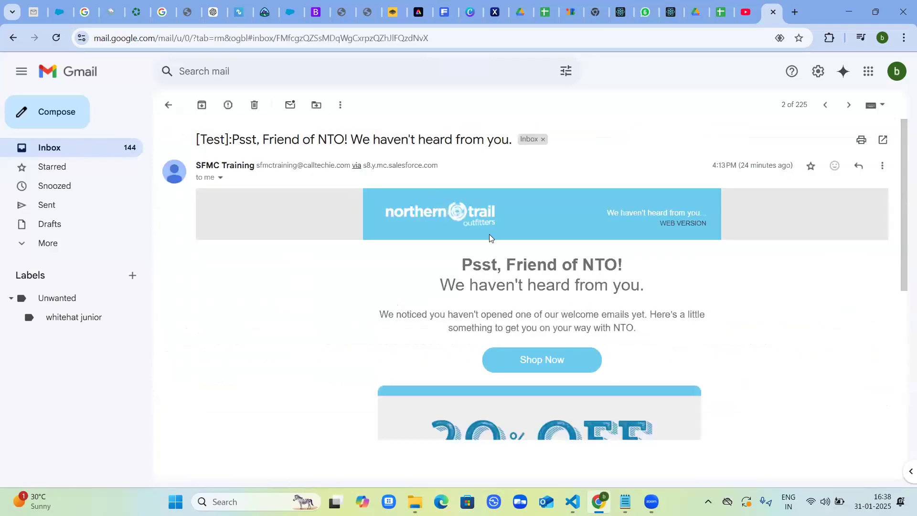
pyautogui.scroll(-4, 489, 234)
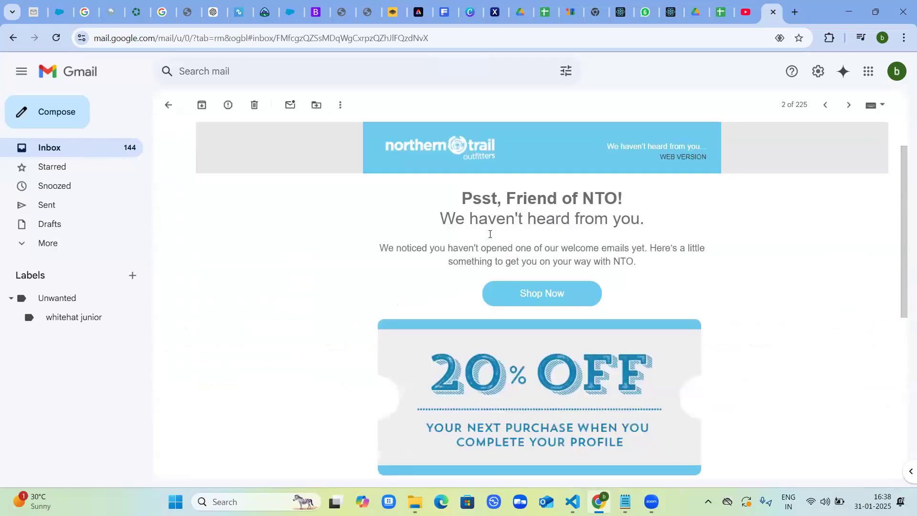
pyautogui.scroll(4, 486, 280)
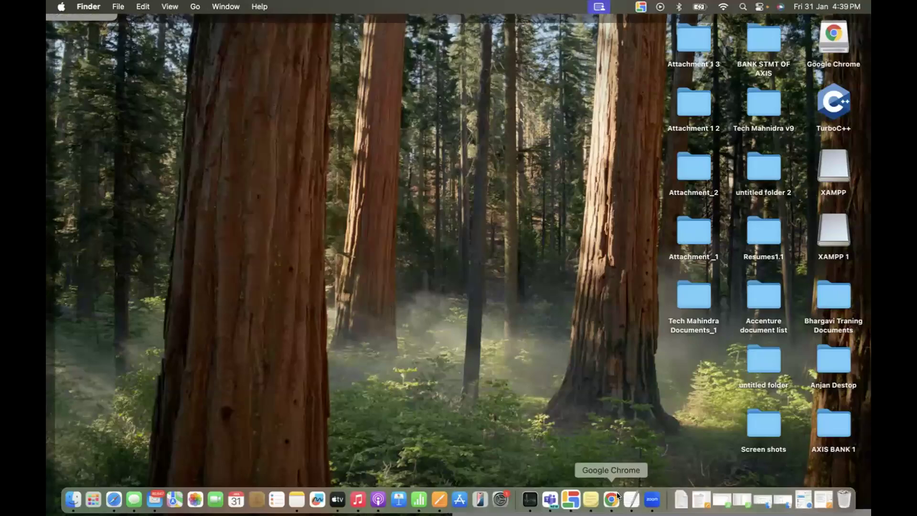
# Switch to Marketing Cloud in Chrome and examine the full field list of the personal NTO subscribers data extension.
pyautogui.click(612, 499)
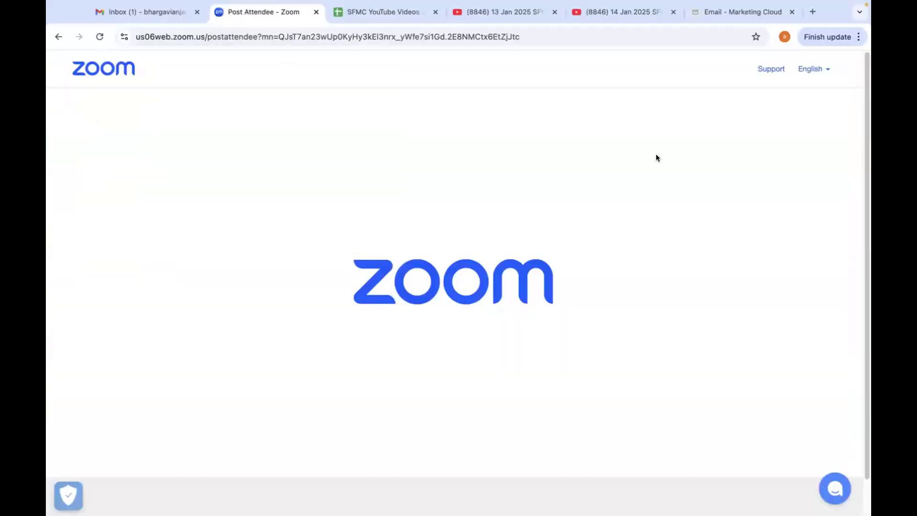
pyautogui.click(718, 14)
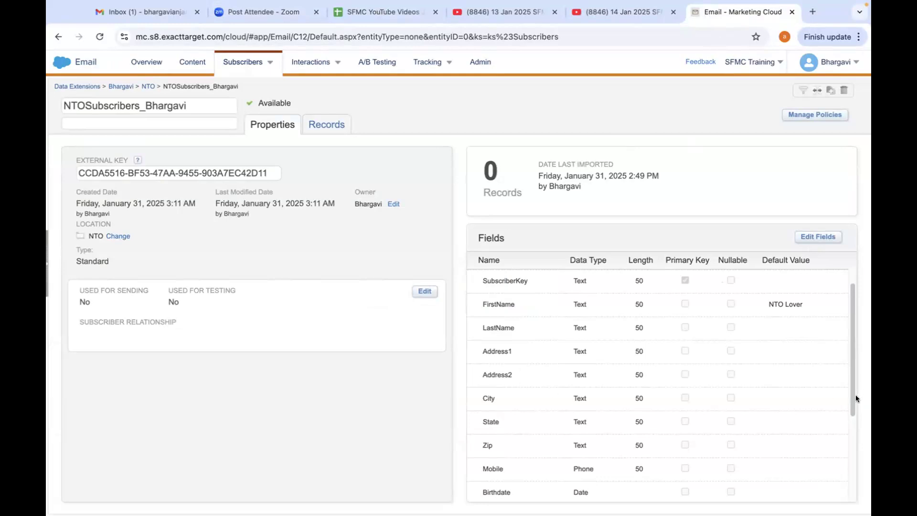
pyautogui.moveTo(850, 395); pyautogui.dragTo(854, 477)
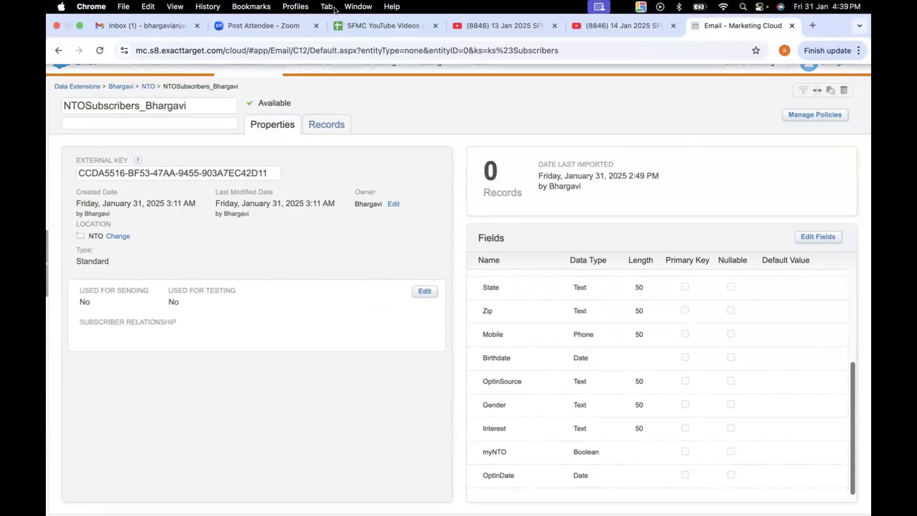
# Close the Zoom Post Attendee page, switch to the Gmail inbox and close its calendar side panel.
pyautogui.click(224, 28)
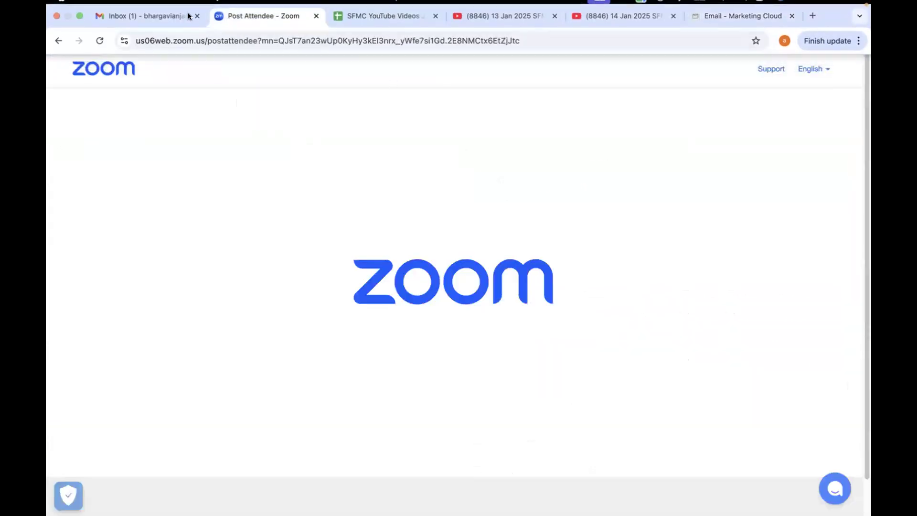
pyautogui.click(316, 12)
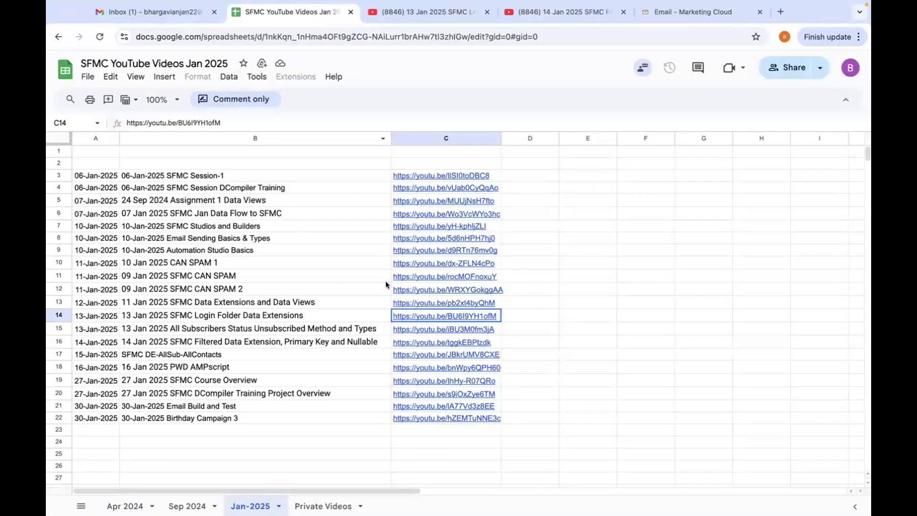
pyautogui.click(158, 11)
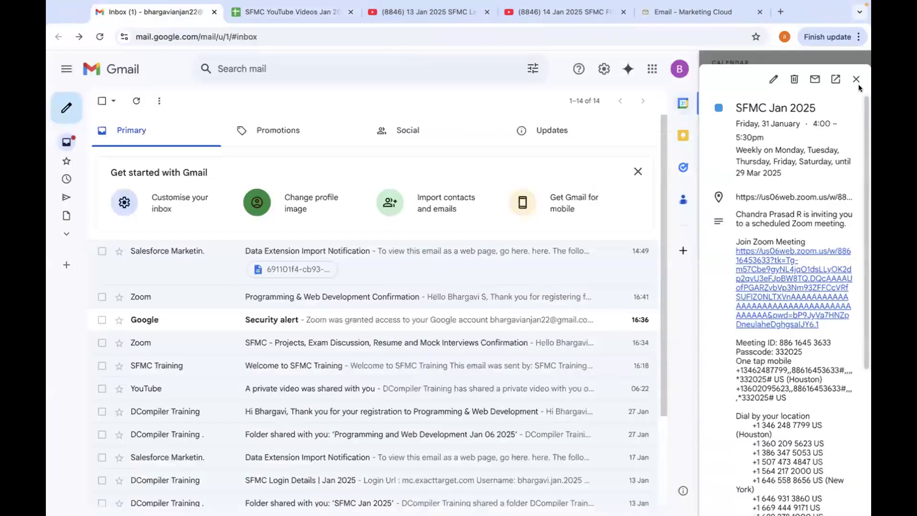
pyautogui.click(857, 78)
pyautogui.click(855, 68)
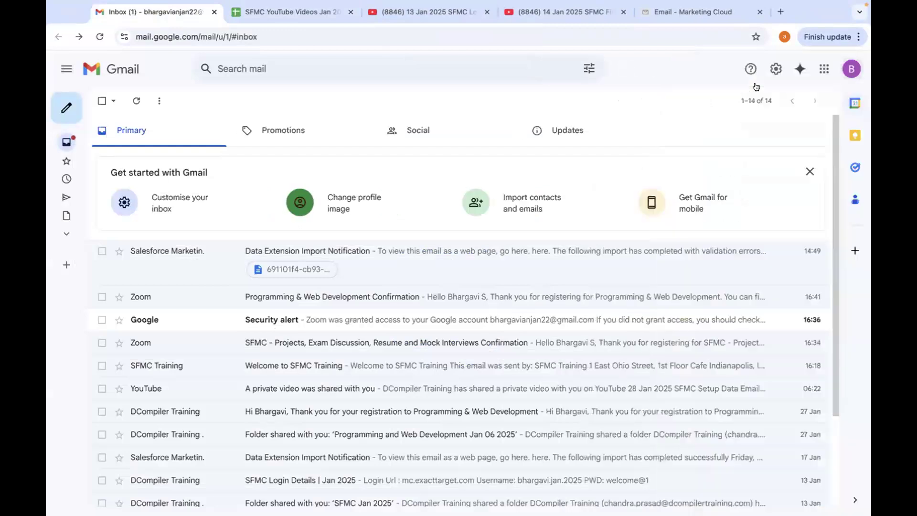
# Open Google Drive from Gmail, go to the Assets folder in SFMC Jan 2025 and select NTOSubscribers.csv.
pyautogui.click(824, 69)
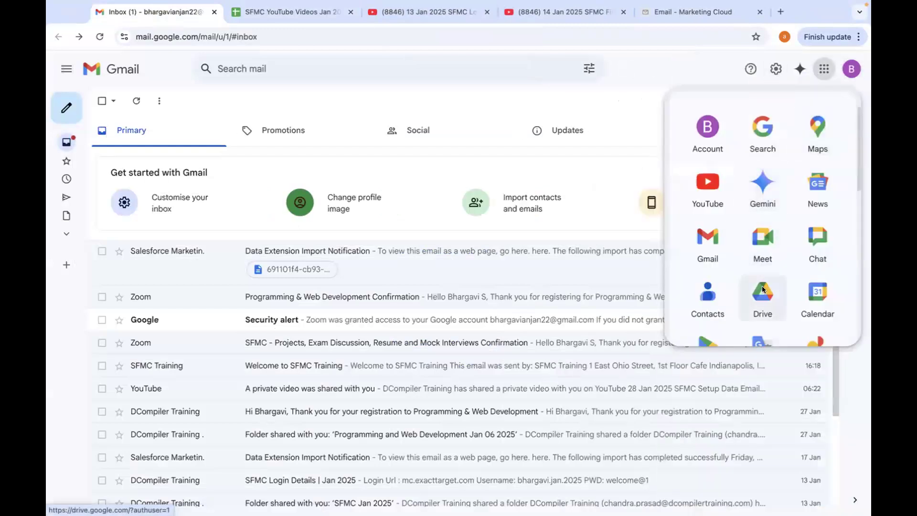
pyautogui.click(764, 289)
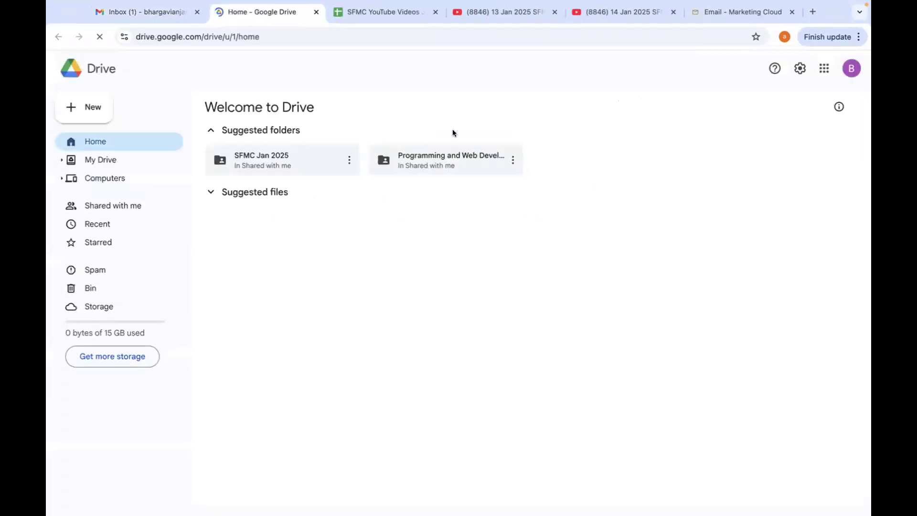
pyautogui.doubleClick(267, 163)
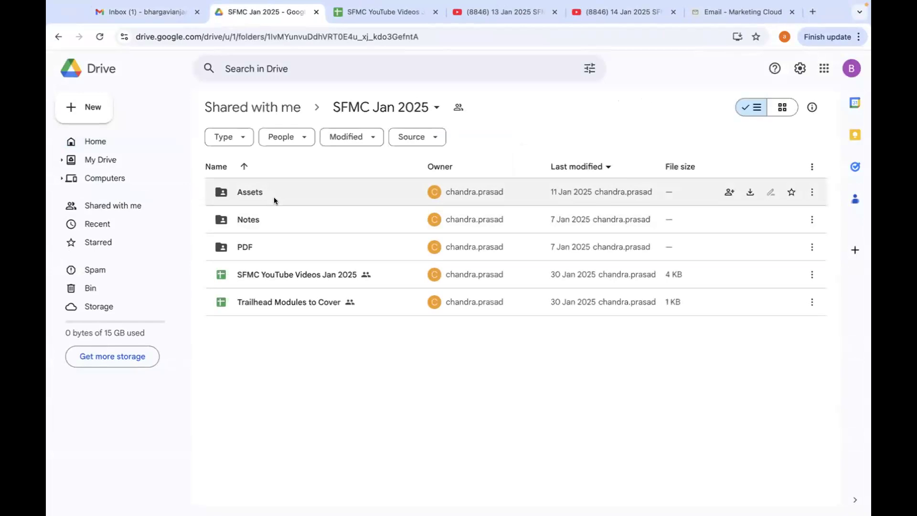
pyautogui.doubleClick(273, 197)
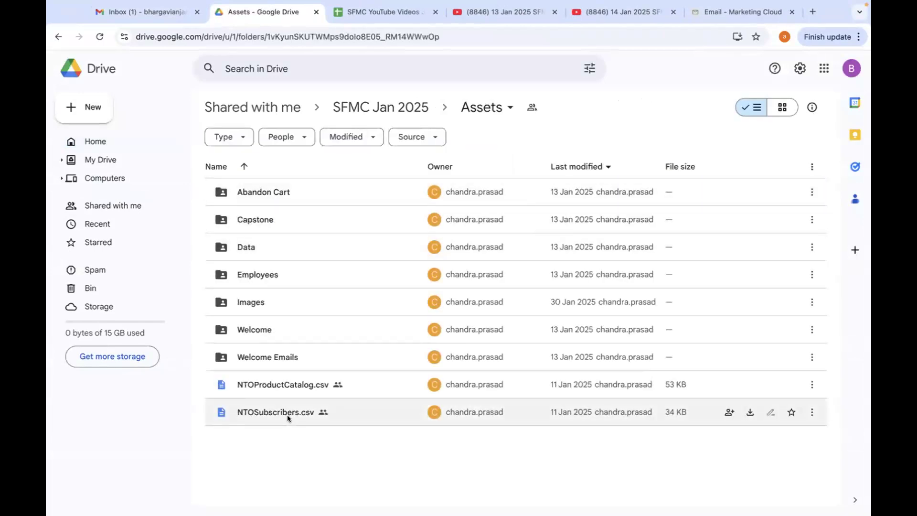
pyautogui.click(287, 417)
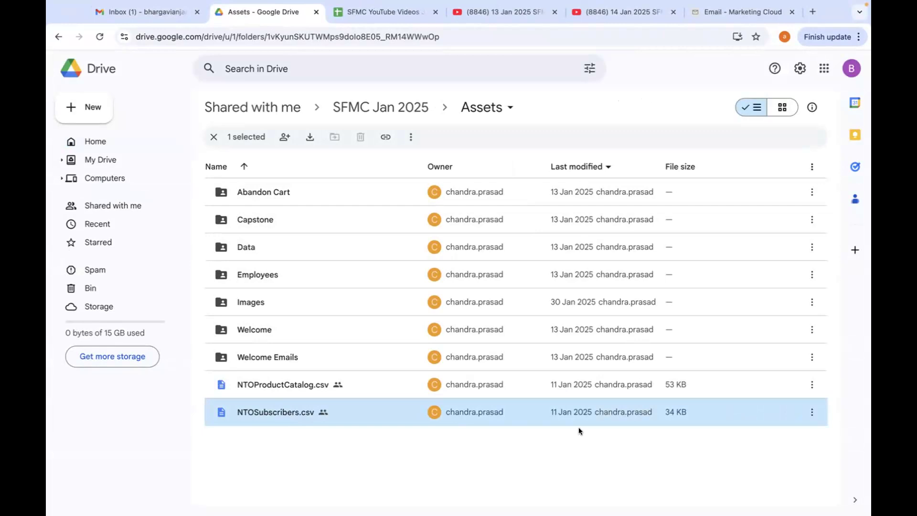
# Switch to Gmail, view the error results file attached to the latest Data Extension Import Notification, and close it.
pyautogui.click(159, 11)
pyautogui.click(309, 264)
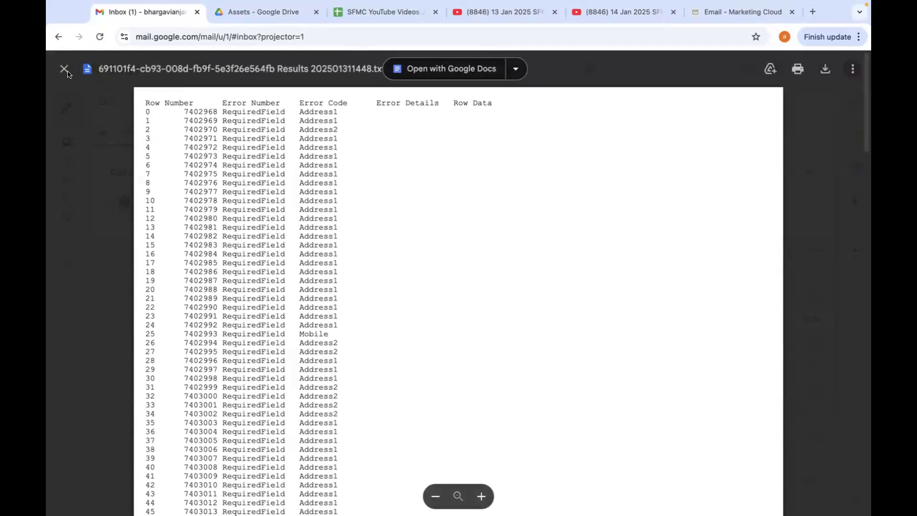
pyautogui.click(65, 68)
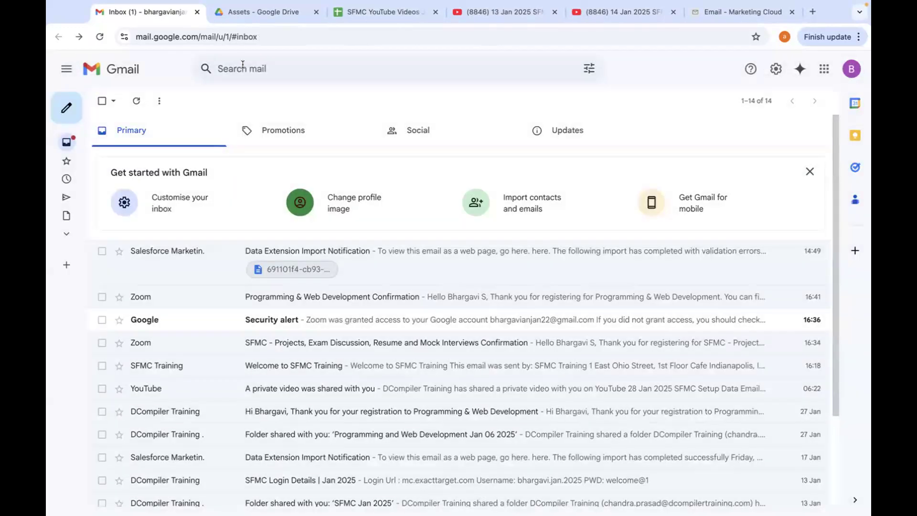
# Switch to Marketing Cloud and open the NTOSubscribers data extension from the root Data Extensions folder.
pyautogui.click(283, 14)
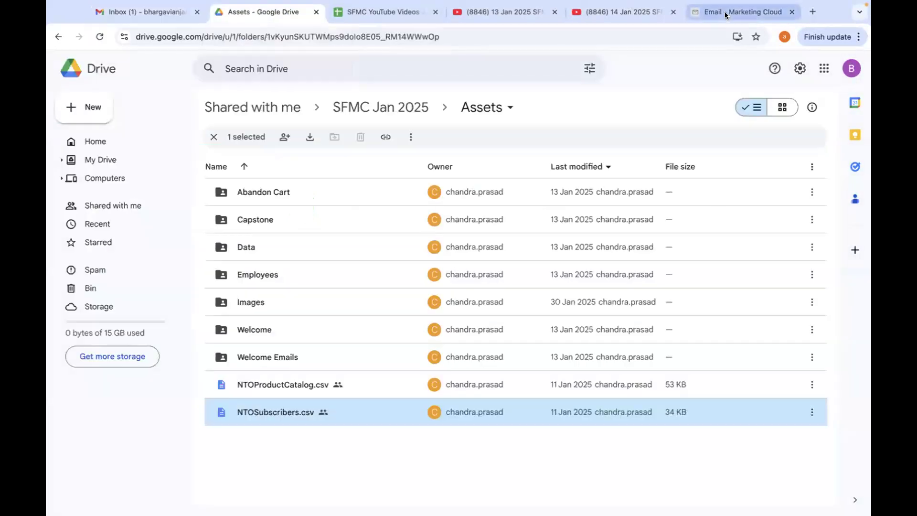
pyautogui.click(724, 12)
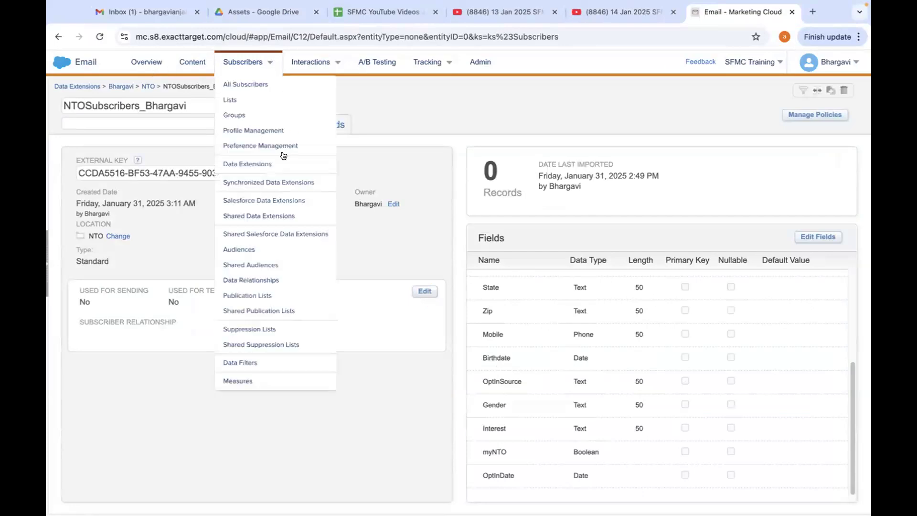
pyautogui.moveTo(250, 63)
pyautogui.click(249, 163)
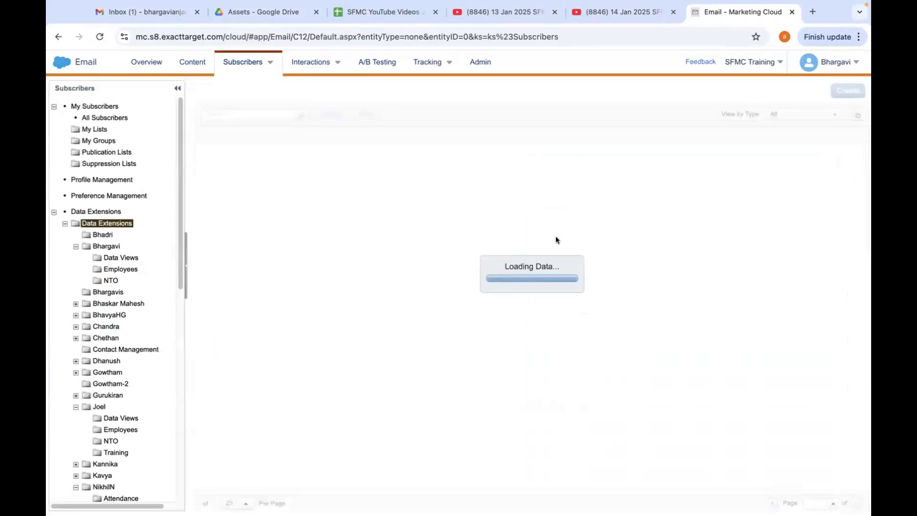
pyautogui.click(242, 248)
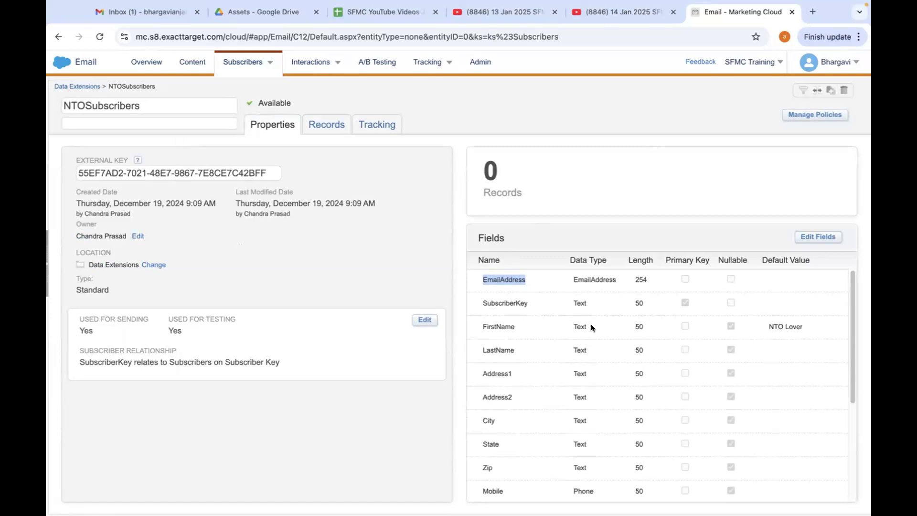
# Examine the primary key, nullable and default settings of the NTOSubscribers fields and return to the Data Extensions list.
pyautogui.click(535, 299)
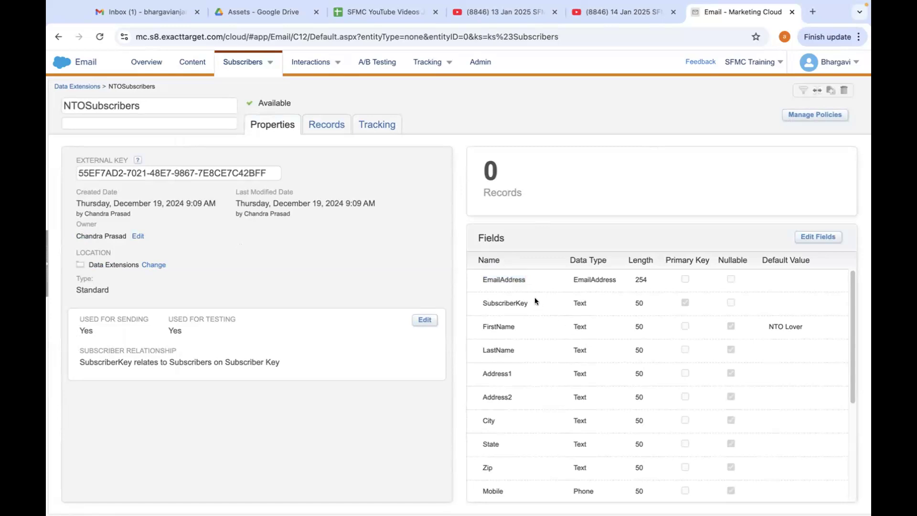
pyautogui.doubleClick(519, 278)
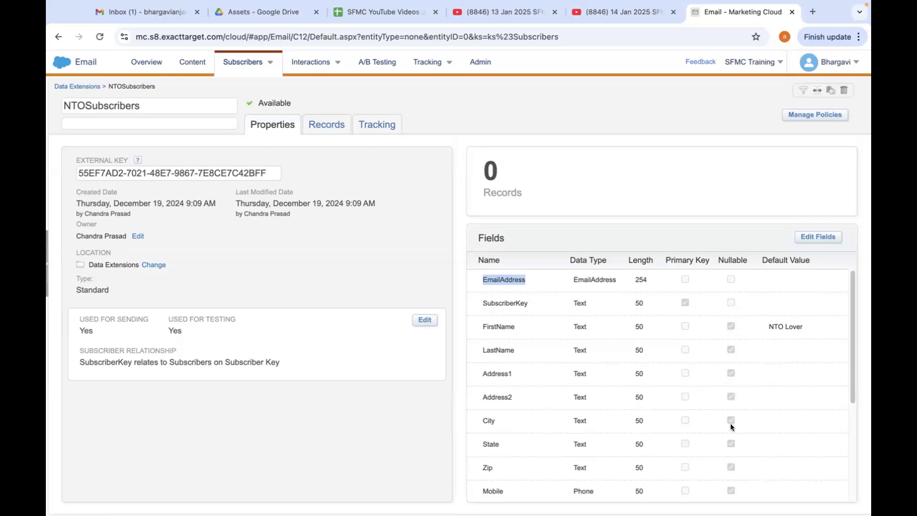
pyautogui.click(526, 305)
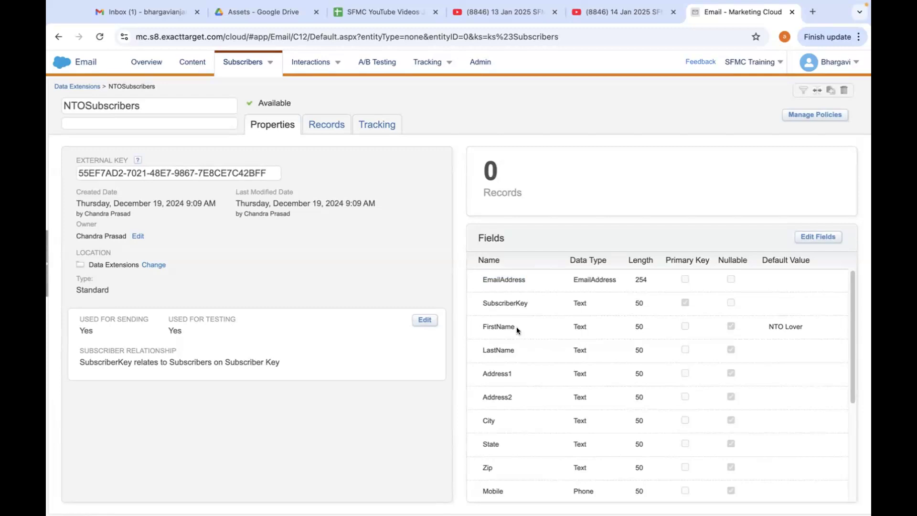
pyautogui.moveTo(850, 393); pyautogui.dragTo(852, 358)
pyautogui.moveTo(244, 65)
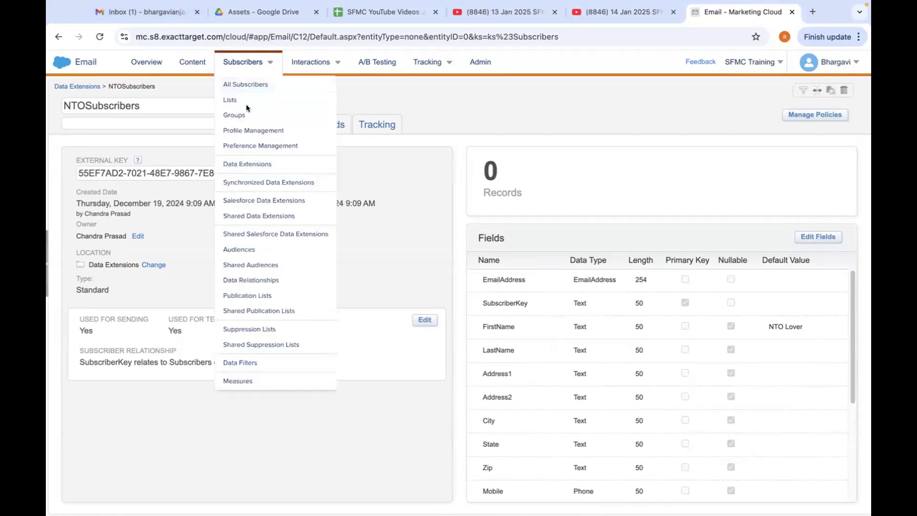
pyautogui.click(242, 164)
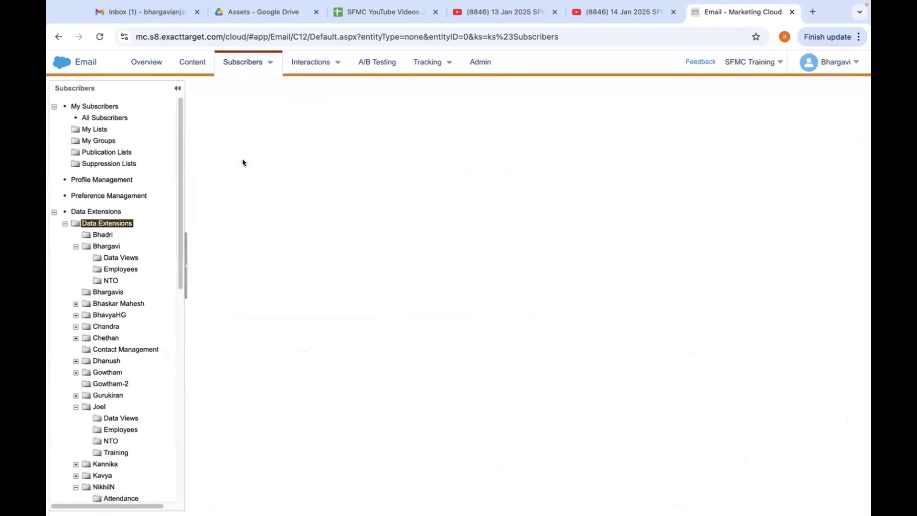
# Switch to Gmail, recheck the required-field errors listed in the import notification's attached results file, and close the file.
pyautogui.click(150, 11)
pyautogui.doubleClick(285, 264)
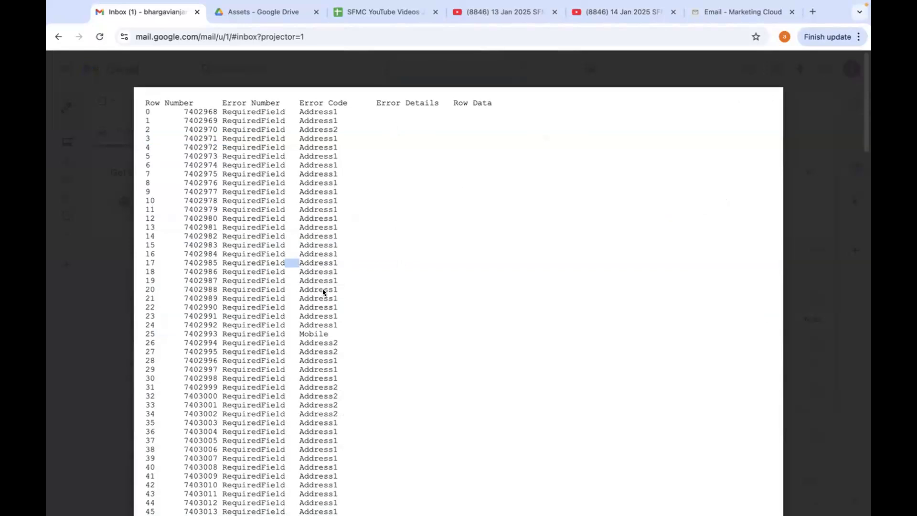
pyautogui.click(323, 289)
pyautogui.click(60, 71)
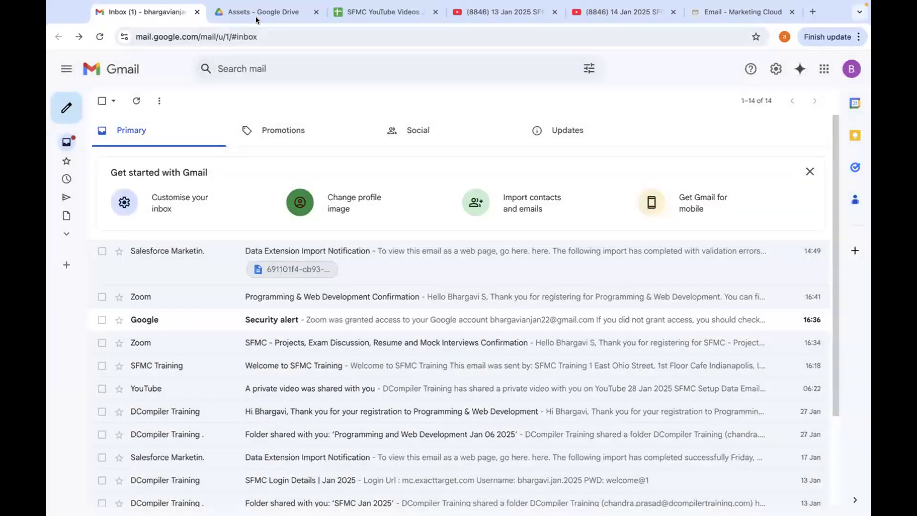
# Switch back to Marketing Cloud and open the personal NTOSubscribers data extension from the NTO folder inside the account owner's folder.
pyautogui.click(268, 10)
pyautogui.click(753, 11)
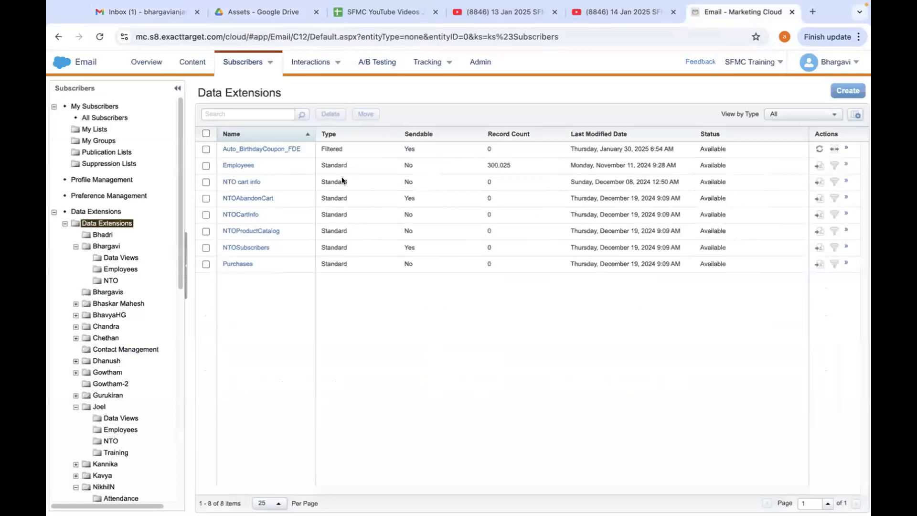
pyautogui.click(114, 280)
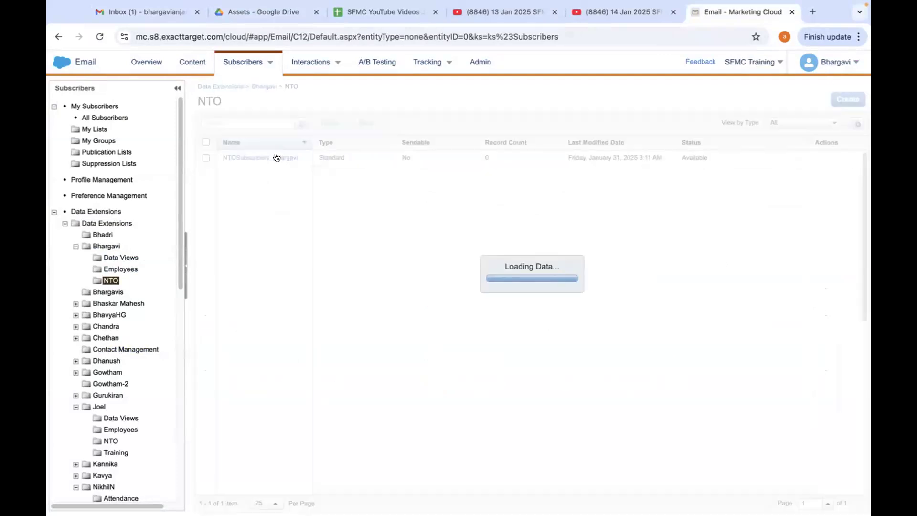
pyautogui.click(276, 157)
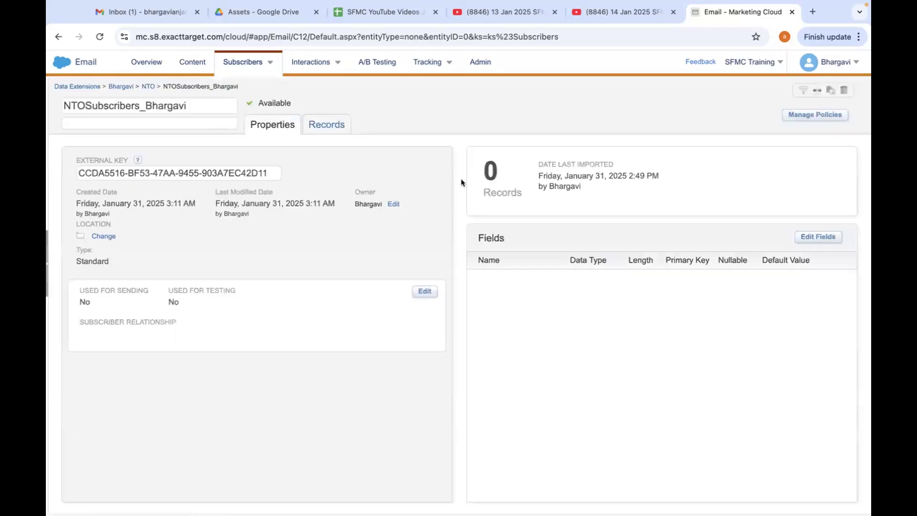
# Edit the data extension's fields and make FirstName, LastName, Address1, Address2, City, State and Zip nullable.
pyautogui.click(823, 235)
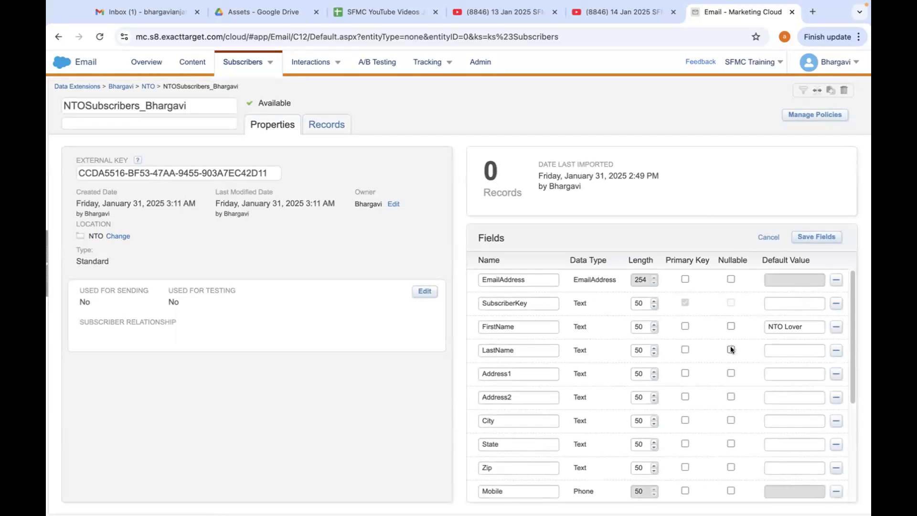
pyautogui.click(730, 326)
pyautogui.click(730, 350)
pyautogui.click(730, 373)
pyautogui.click(731, 397)
pyautogui.click(731, 420)
pyautogui.click(730, 443)
pyautogui.click(731, 467)
# Make Mobile, Birthdate, OptInSource, Gender, Interest, myNTO and OptInDate nullable as well, and save the fields.
pyautogui.moveTo(856, 390); pyautogui.dragTo(836, 456)
pyautogui.click(730, 375)
pyautogui.click(731, 399)
pyautogui.click(731, 423)
pyautogui.click(731, 446)
pyautogui.click(730, 469)
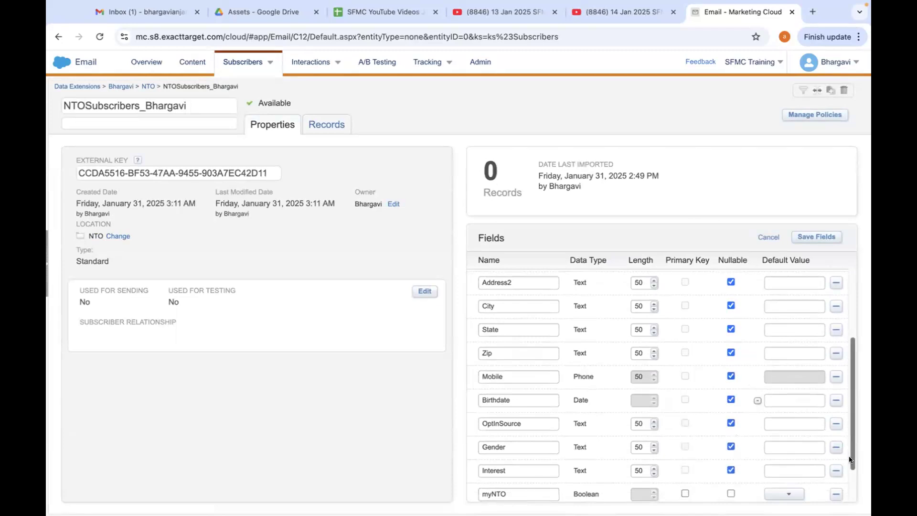
pyautogui.scroll(-2, 854, 447)
pyautogui.click(730, 443)
pyautogui.click(730, 466)
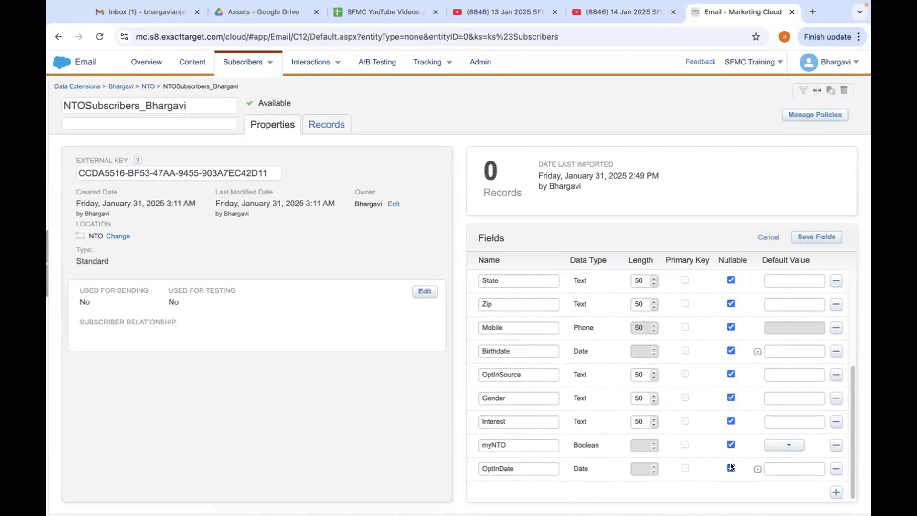
pyautogui.click(820, 237)
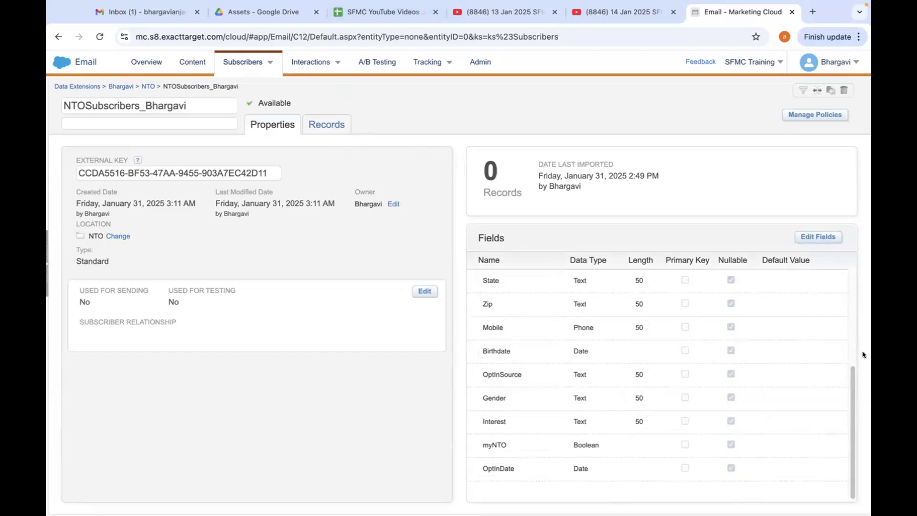
# Reopen the edited data extension from the NTO folder and review its primary key, nullable and default settings without making further changes.
pyautogui.moveTo(853, 366); pyautogui.dragTo(850, 268)
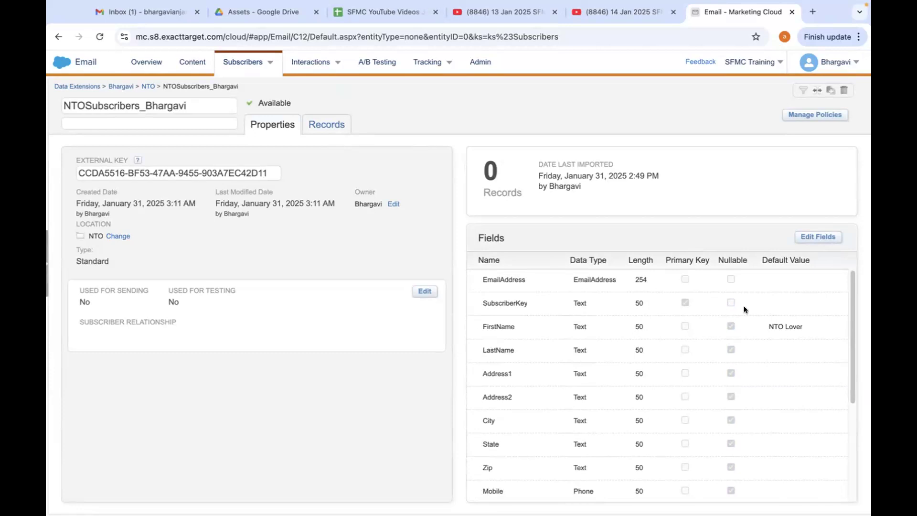
pyautogui.click(122, 87)
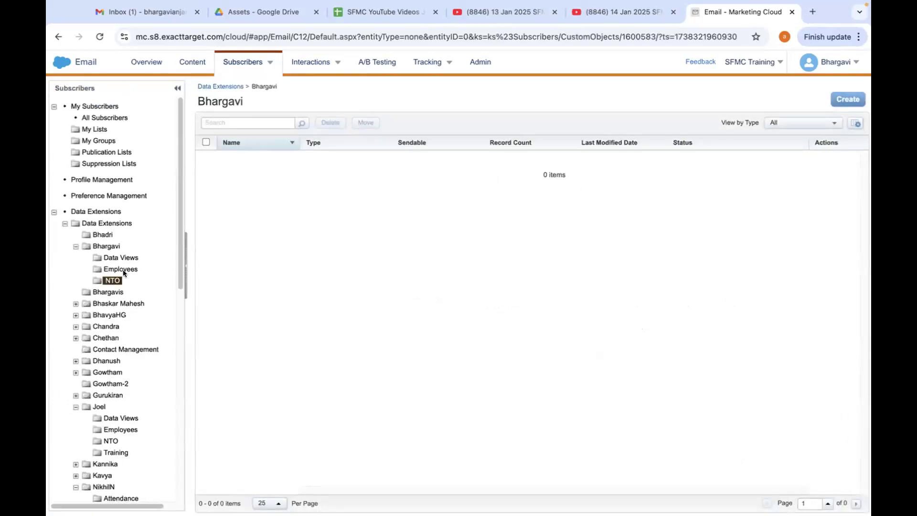
pyautogui.click(113, 279)
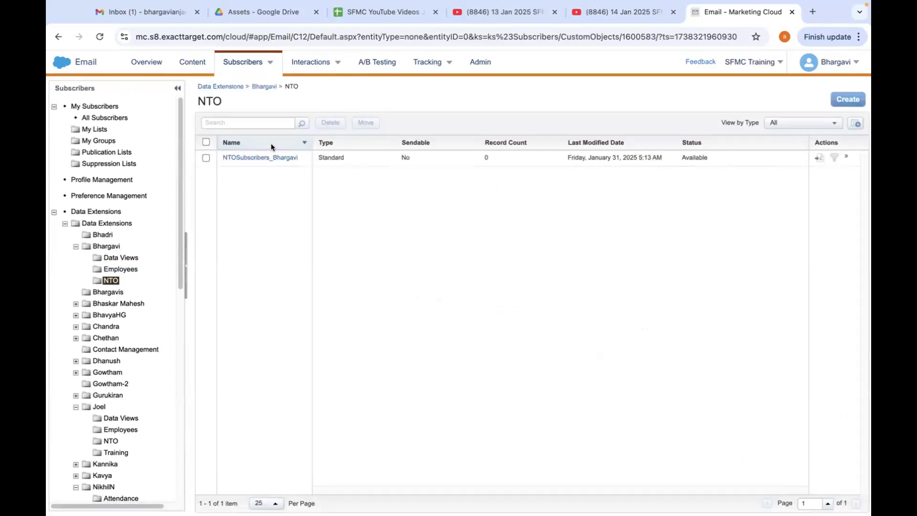
pyautogui.click(264, 156)
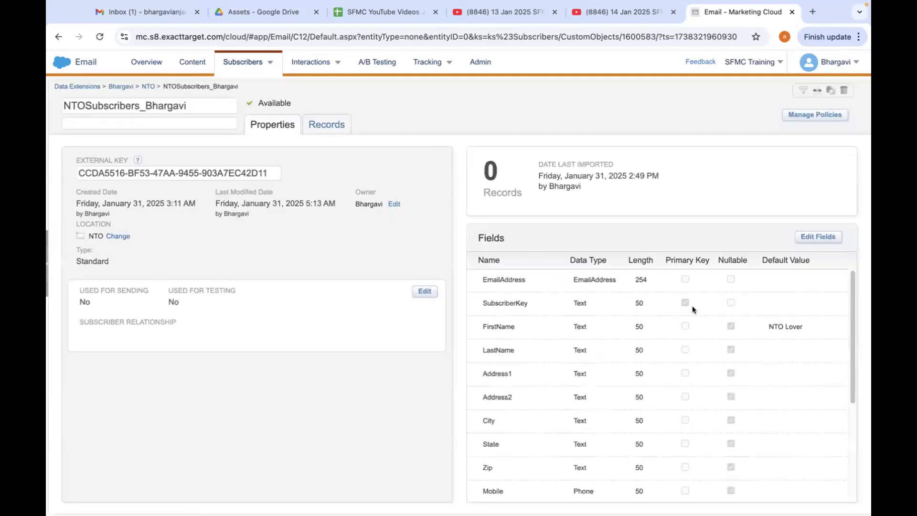
pyautogui.scroll(-1, 858, 418)
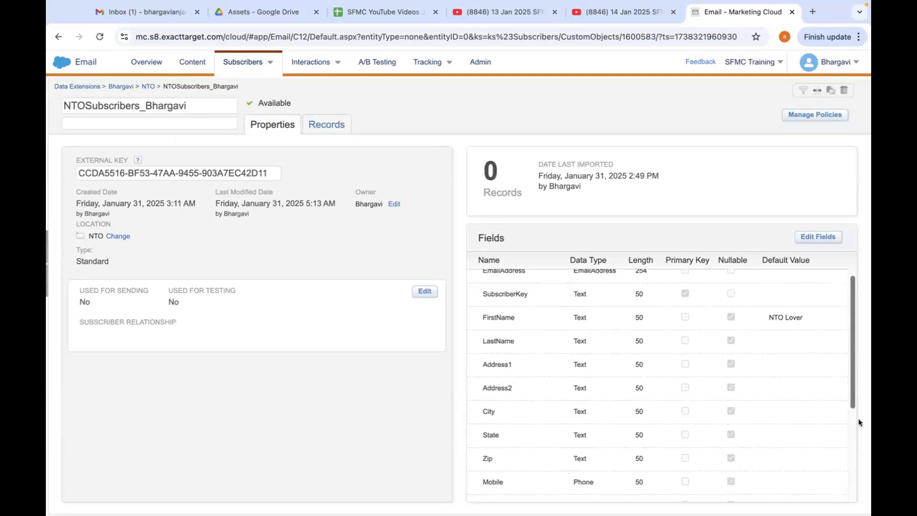
pyautogui.scroll(-5, 858, 418)
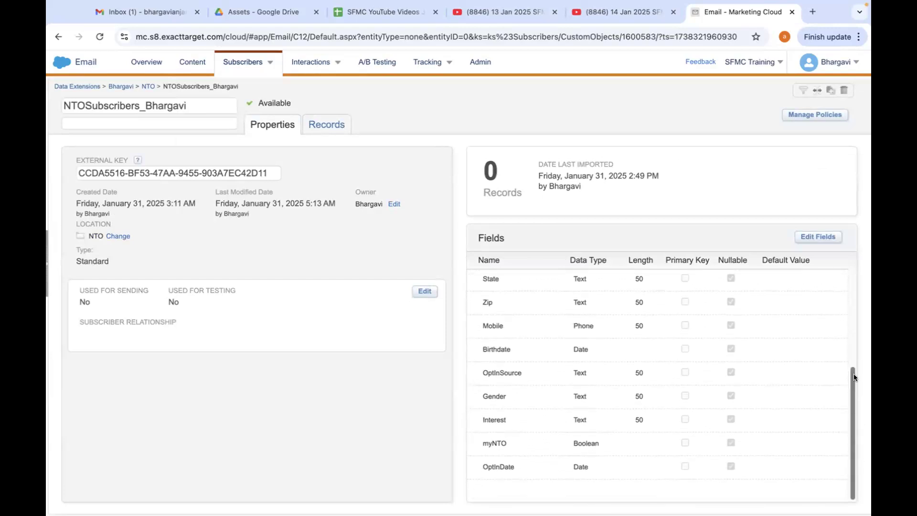
pyautogui.scroll(6, 853, 373)
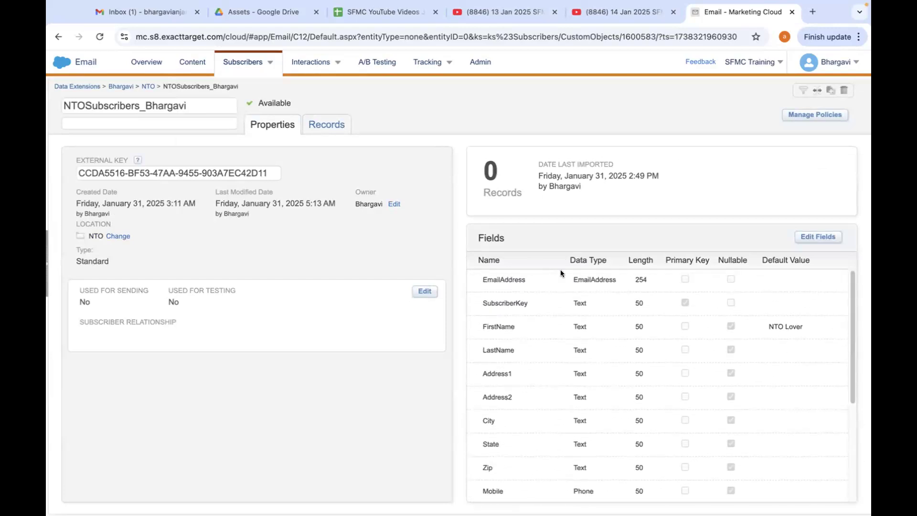
pyautogui.click(829, 237)
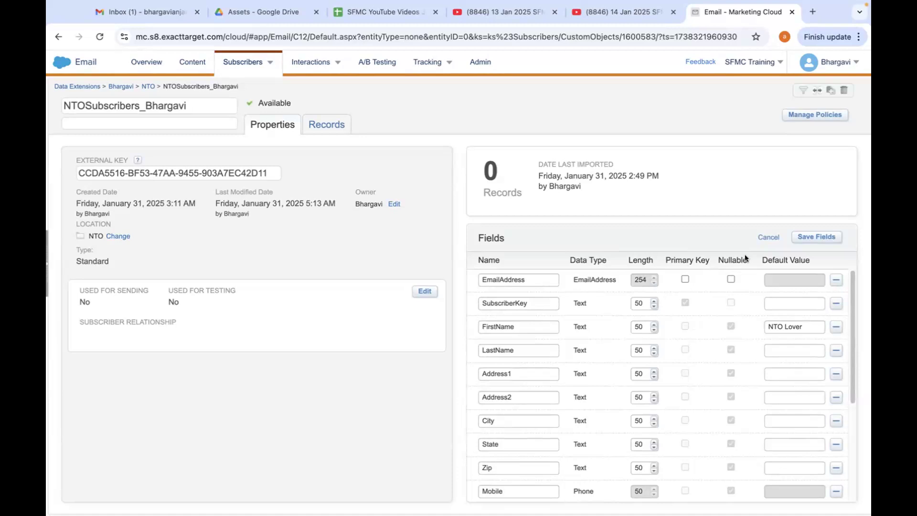
pyautogui.click(766, 237)
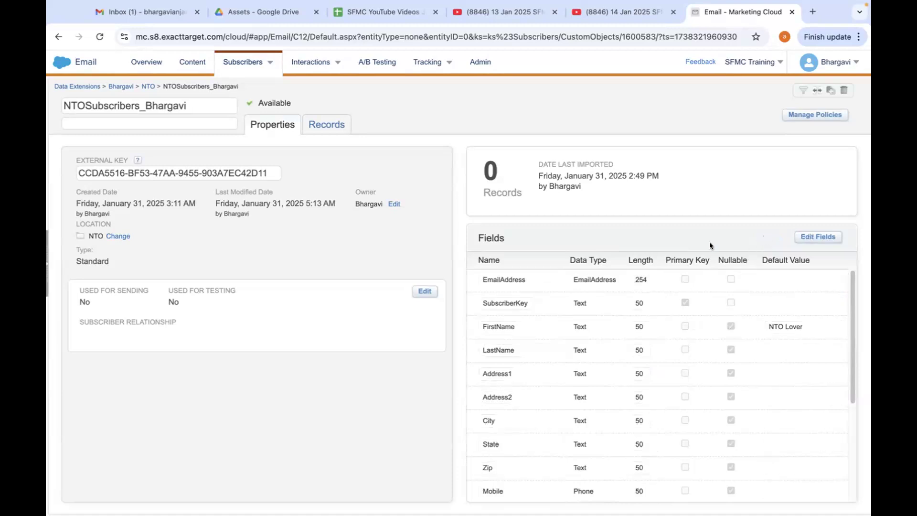
# Set up an import of NTOSubscribers.csv from Downloads into the data extension's records, respecting double quotes as a text qualifier.
pyautogui.click(322, 123)
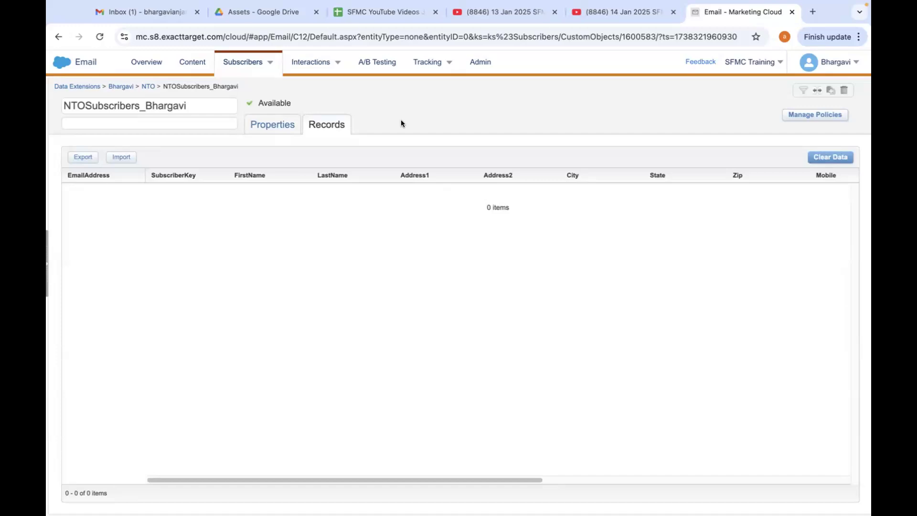
pyautogui.click(124, 157)
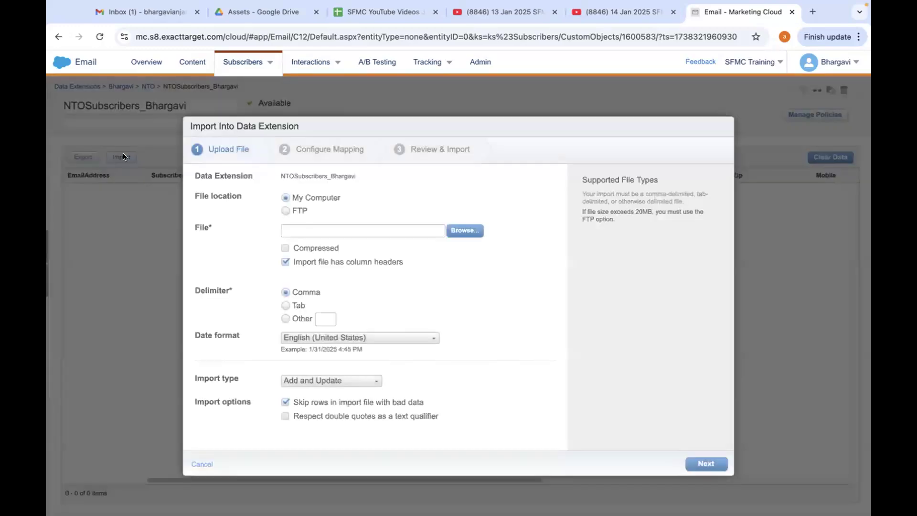
pyautogui.click(454, 231)
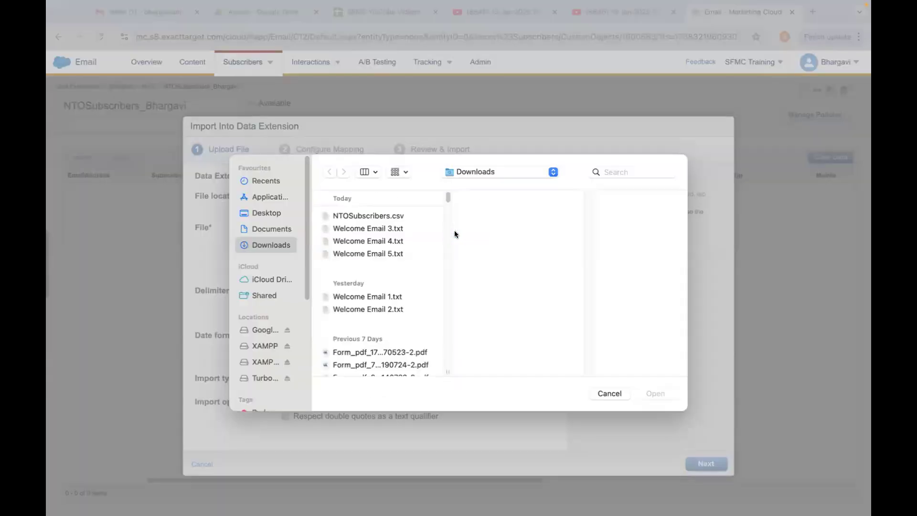
pyautogui.click(386, 215)
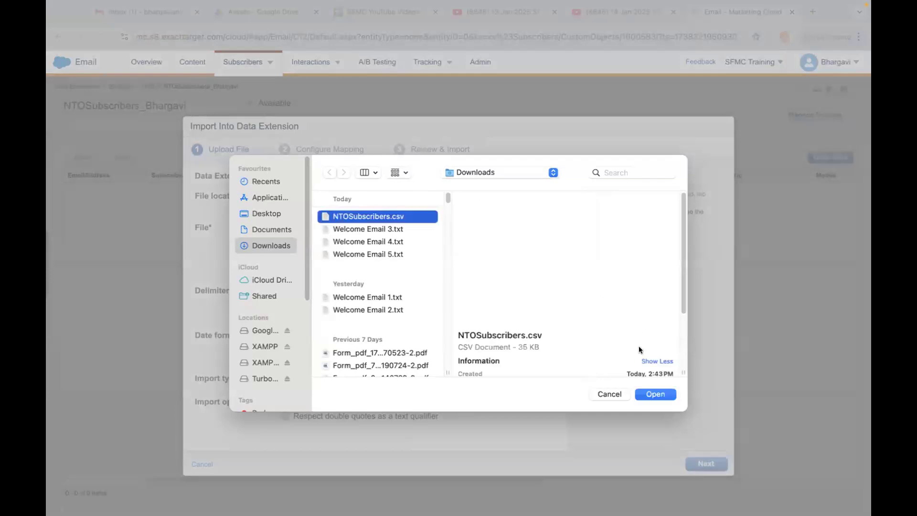
pyautogui.click(653, 390)
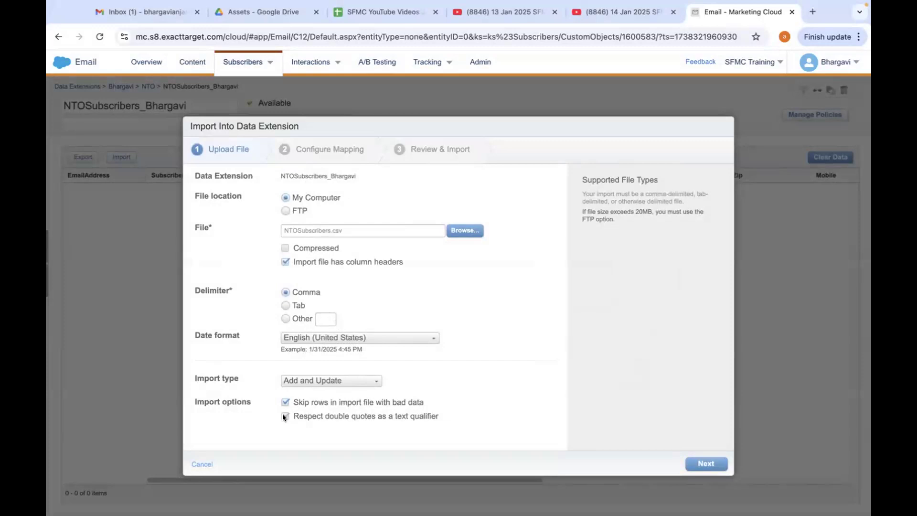
pyautogui.click(699, 464)
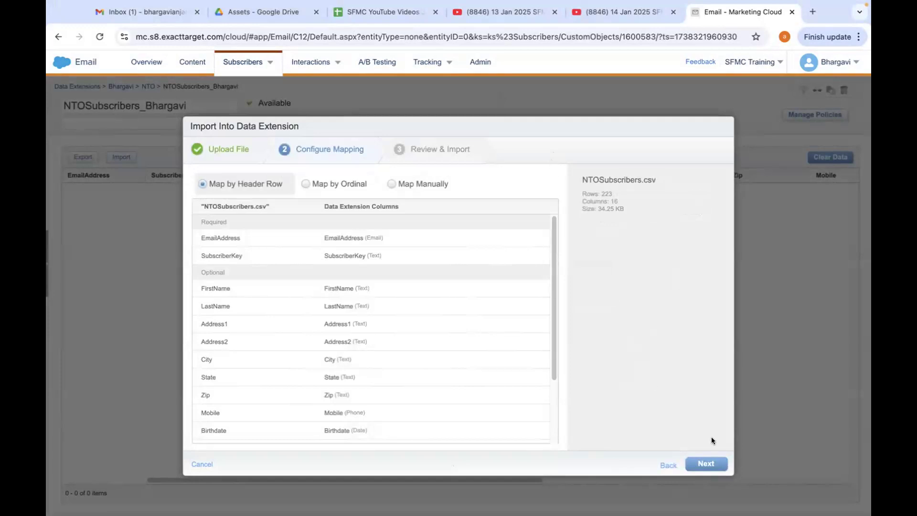
# Keep the columns mapped by header row, start the import with the existing notification address, and close the import dialog.
pyautogui.click(707, 463)
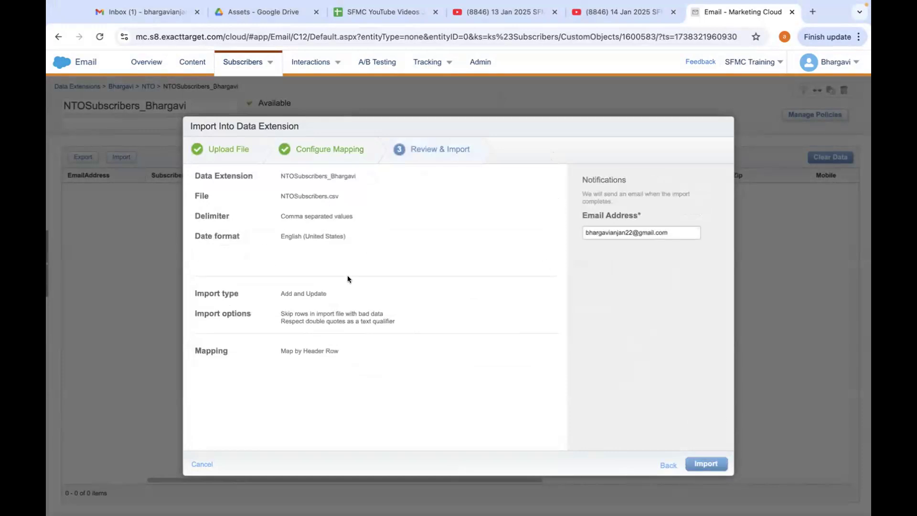
pyautogui.click(703, 459)
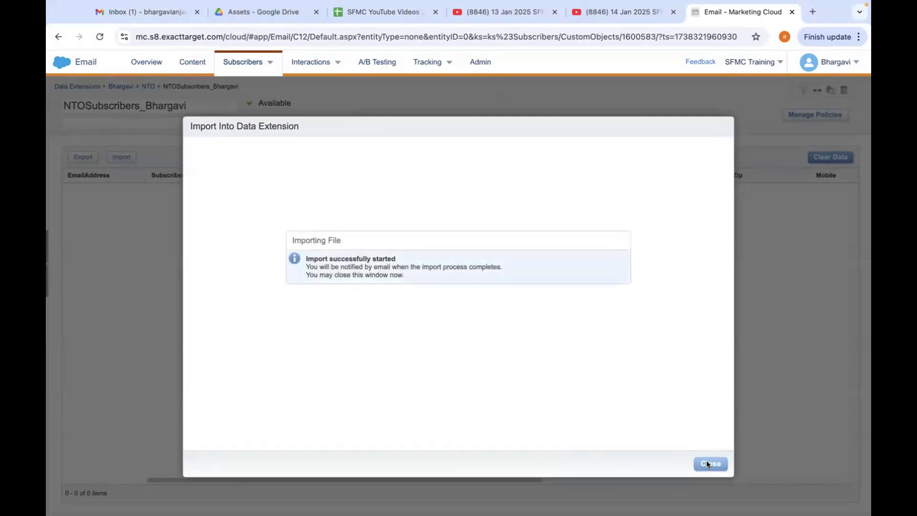
pyautogui.click(707, 463)
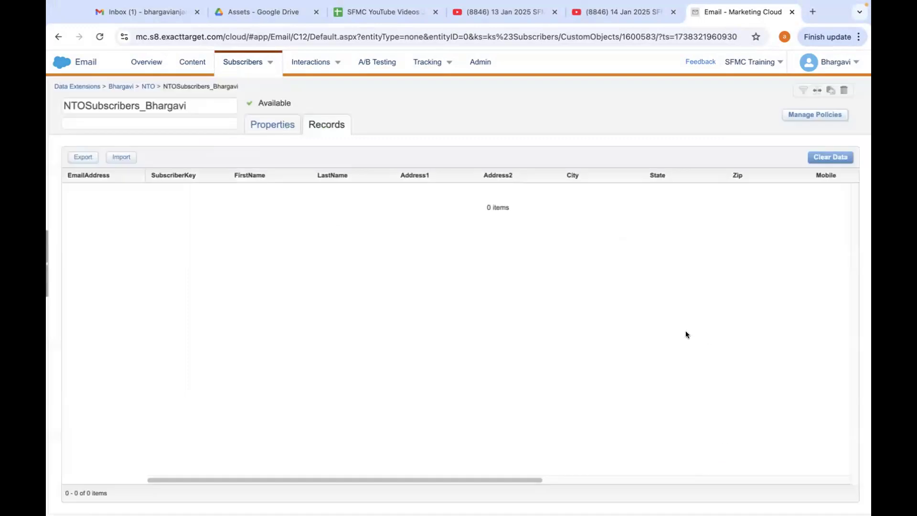